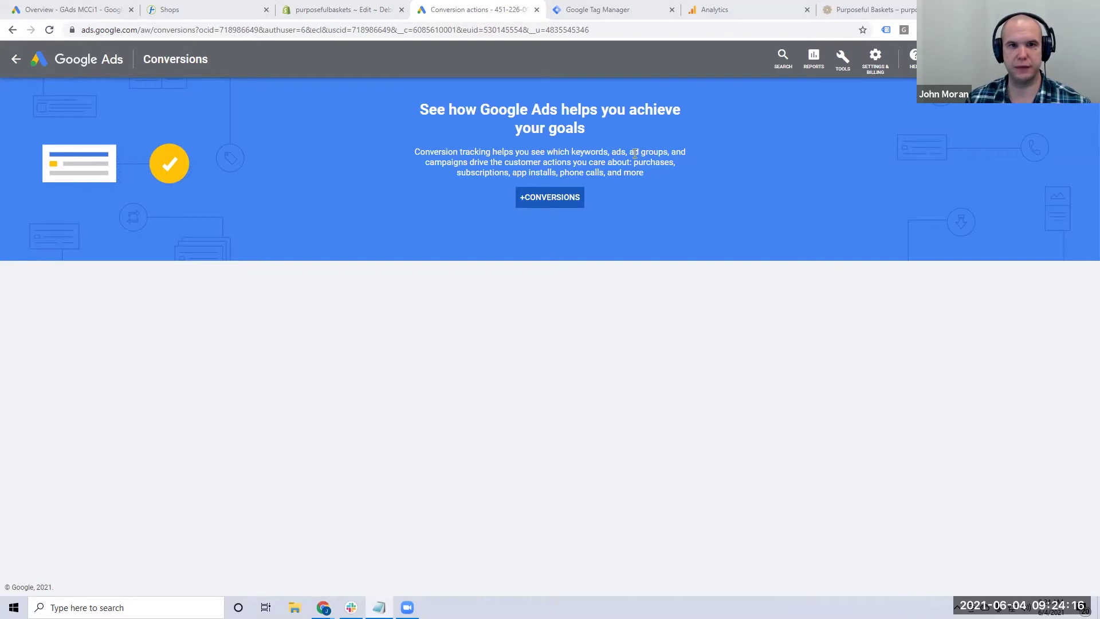
Open the account's conversions and start a new website conversion action in the Purchase category.
left_click(842, 57)
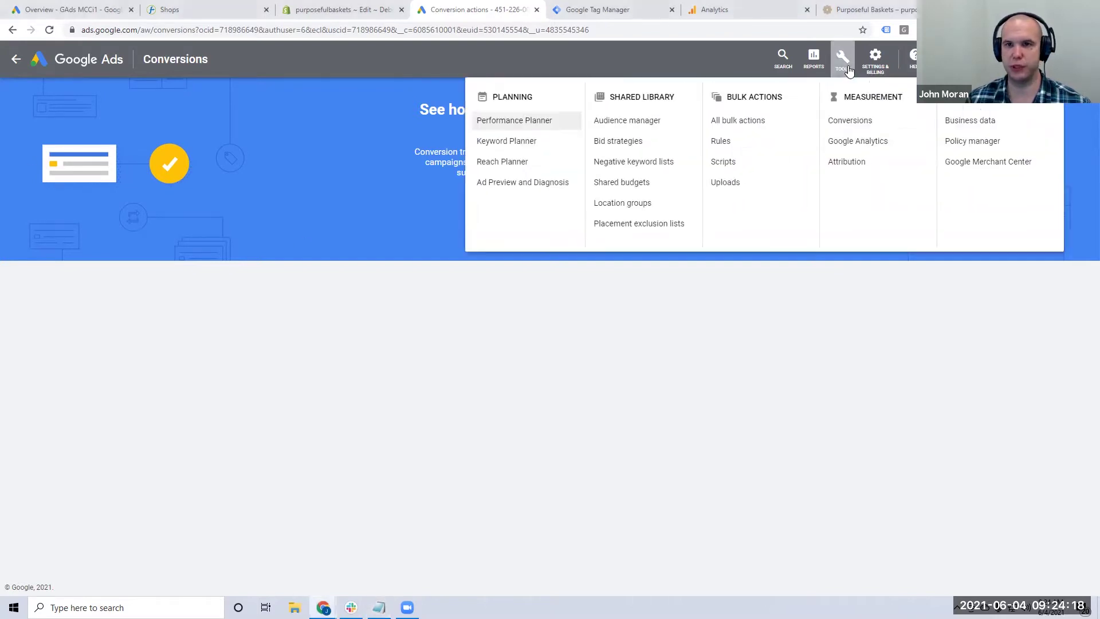
left_click(846, 121)
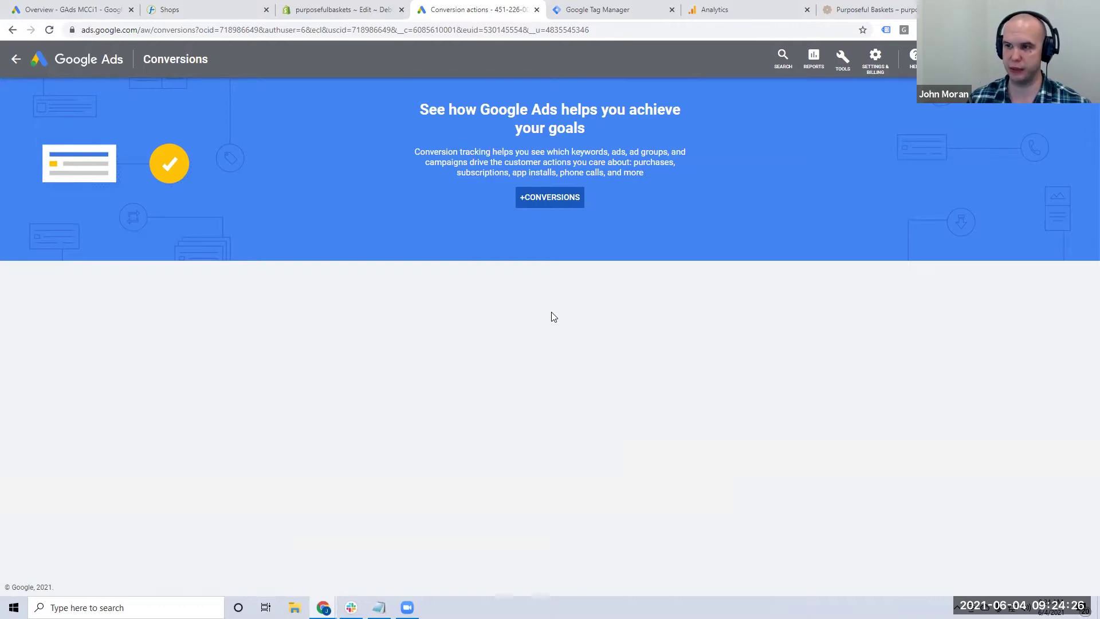
left_click(556, 192)
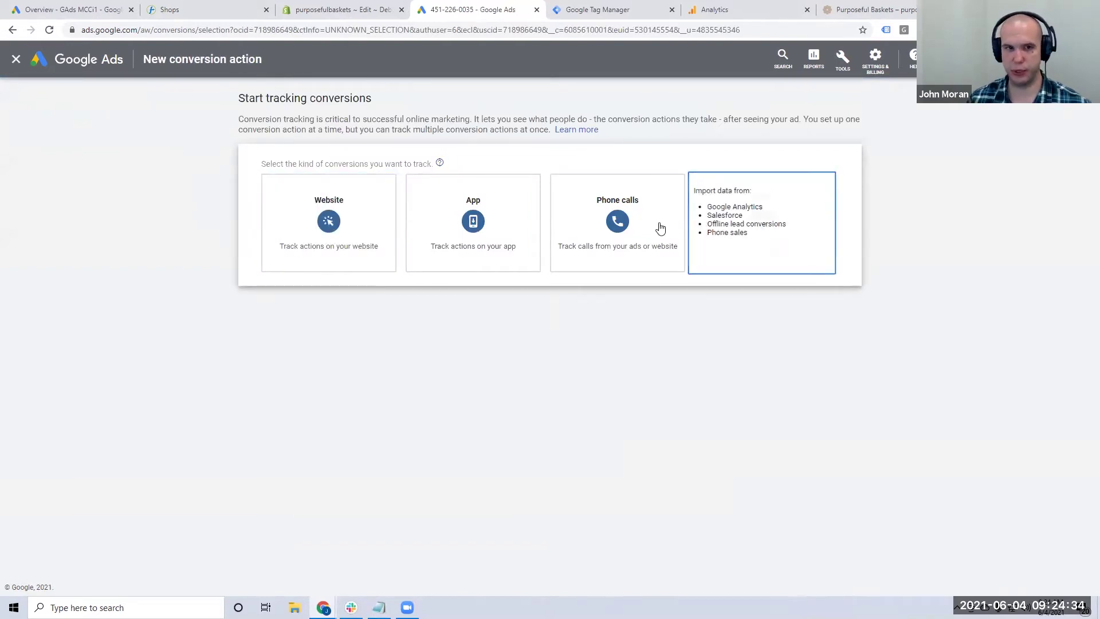
left_click(341, 242)
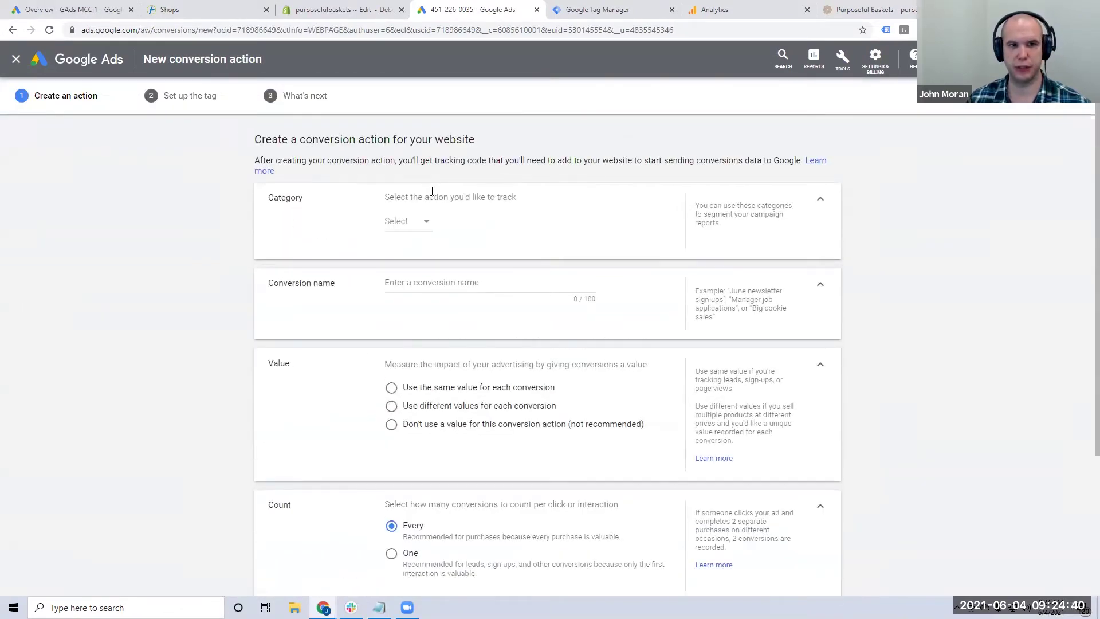
left_click(419, 223)
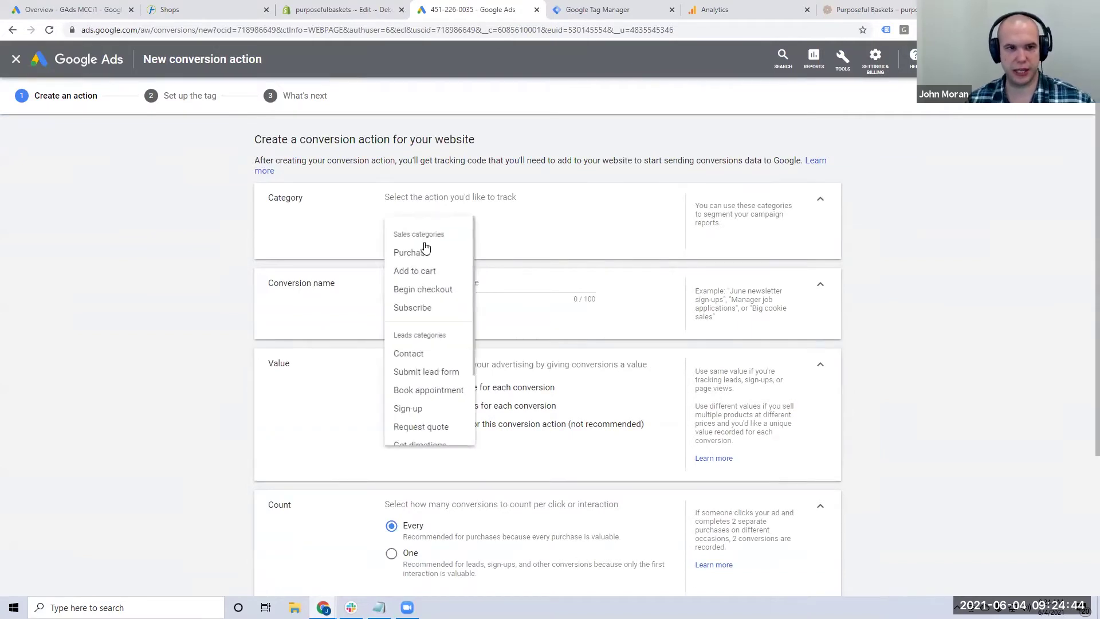
left_click(425, 254)
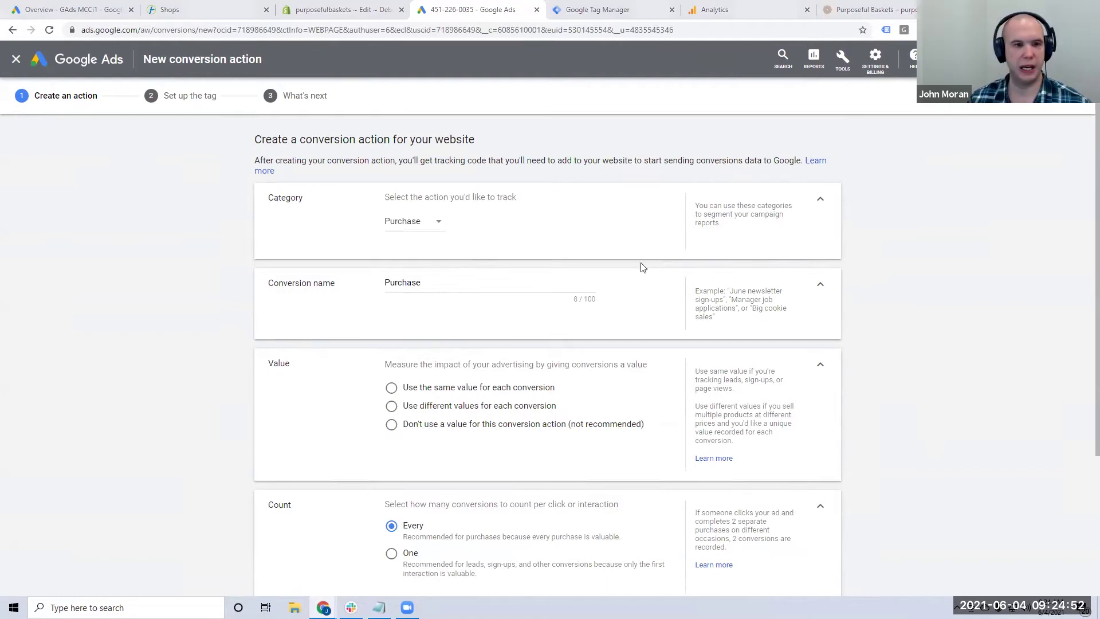
Use different values for each conversion, and switch the conversion count to One and back to Every.
scroll(208, 255, "down", 1)
scroll(217, 252, "down", 1)
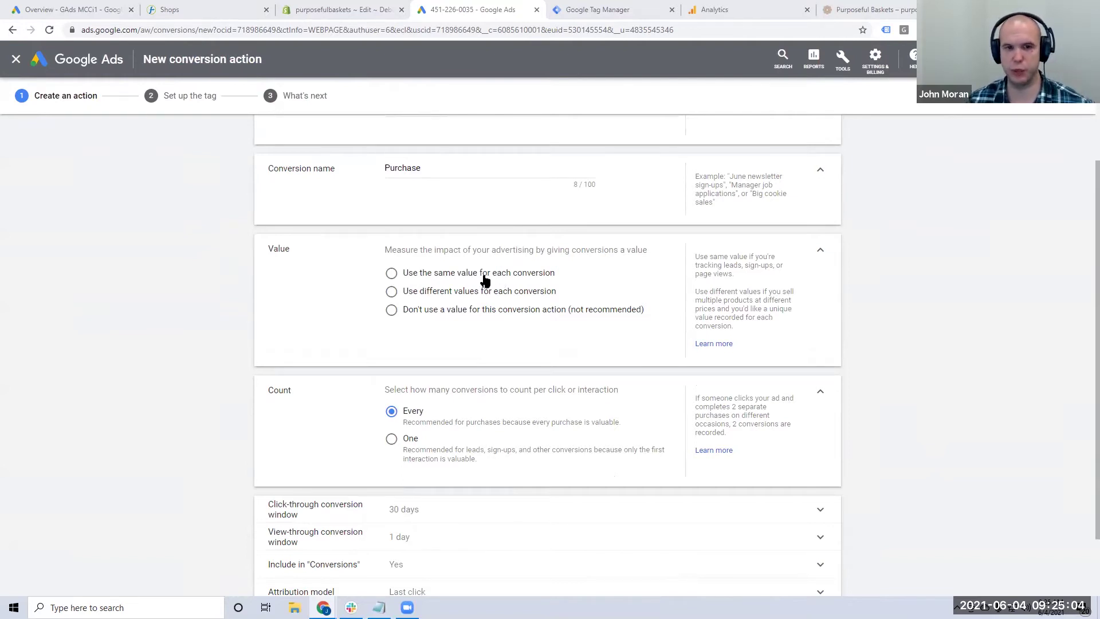
left_click(417, 296)
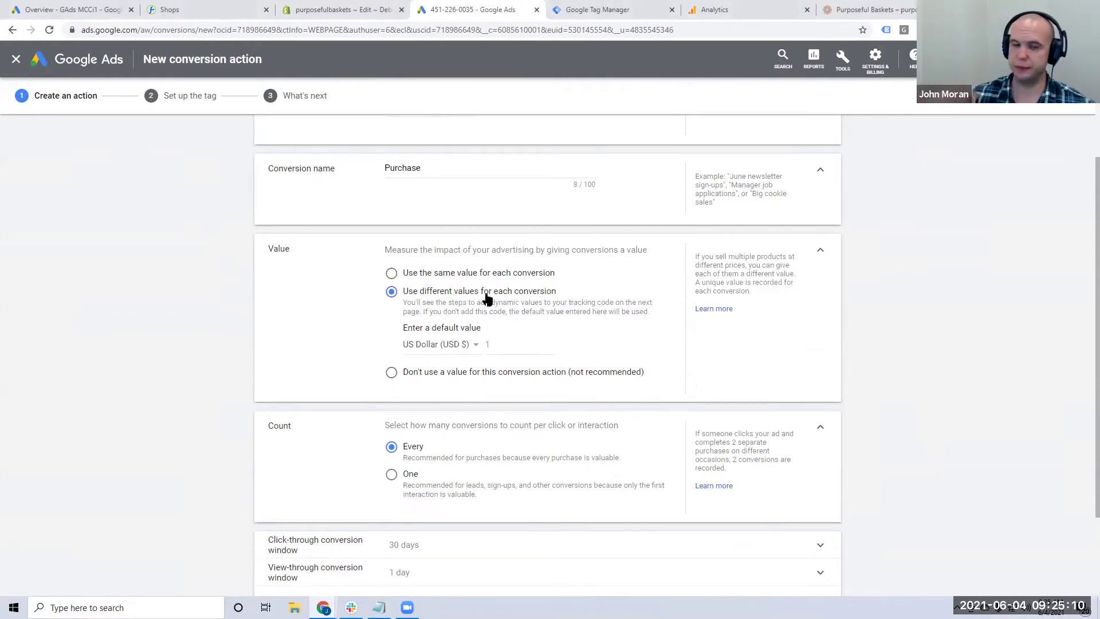
left_click(486, 345)
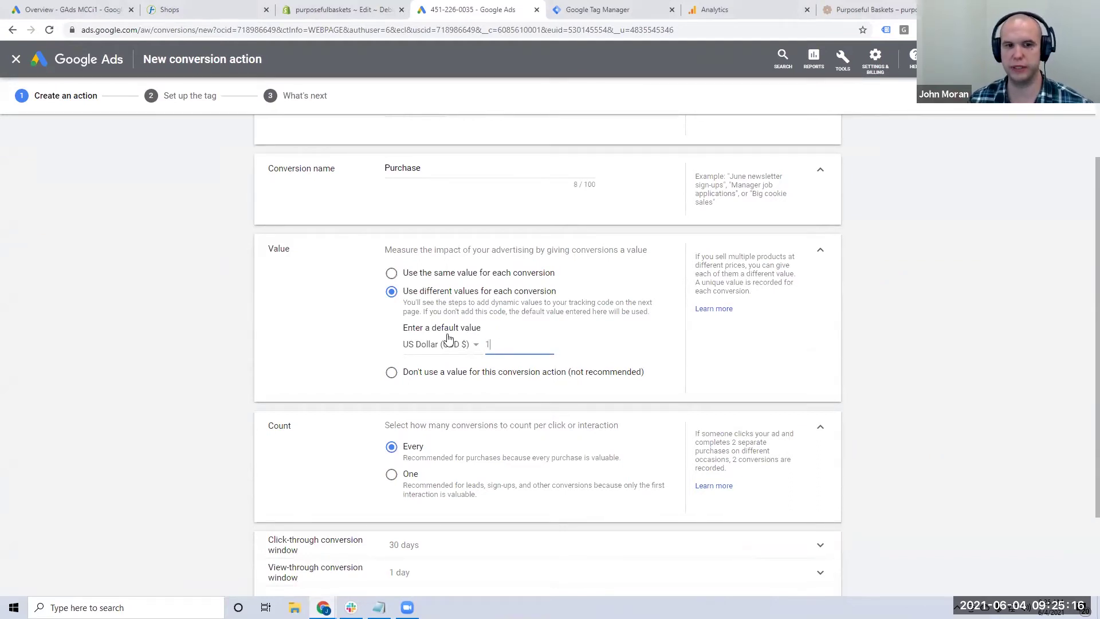
scroll(446, 338, "down", 1)
scroll(446, 338, "down", 1)
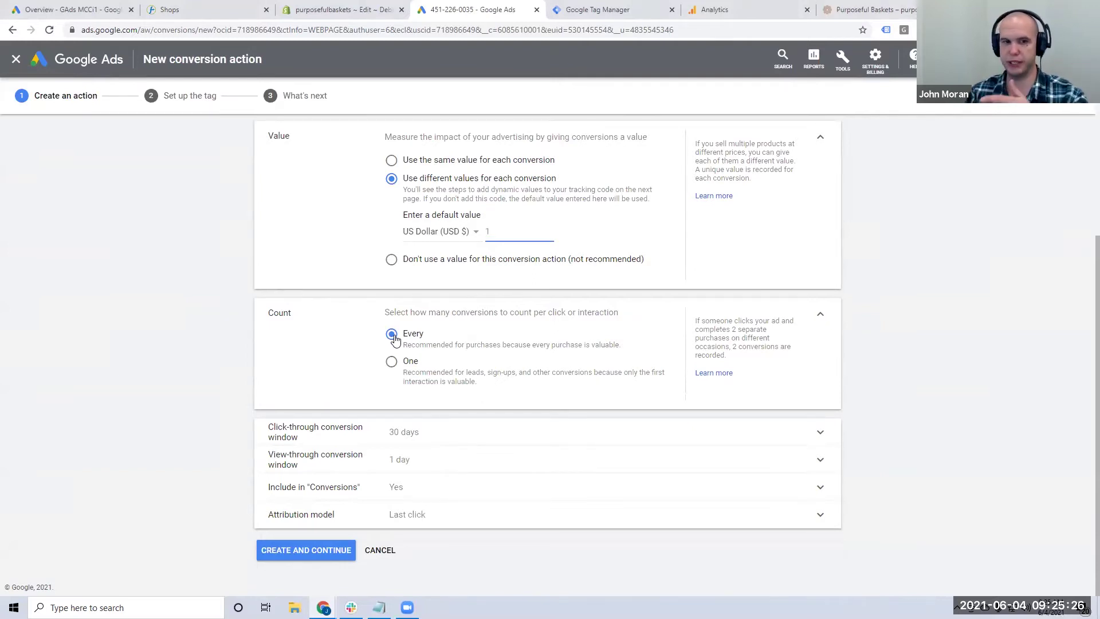
left_click(393, 368)
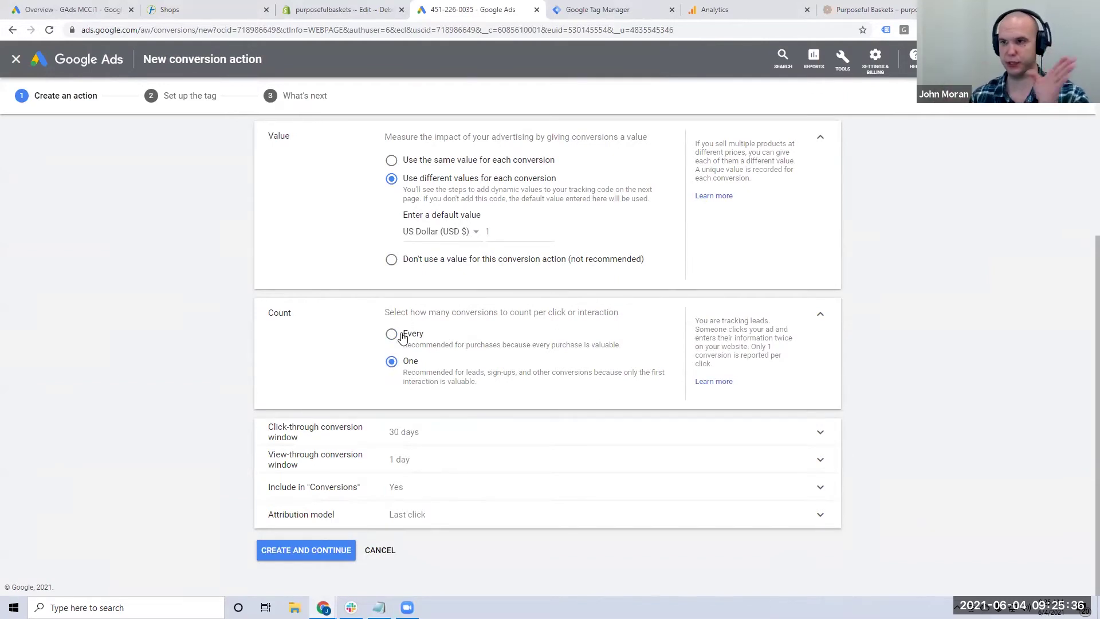
left_click(397, 339)
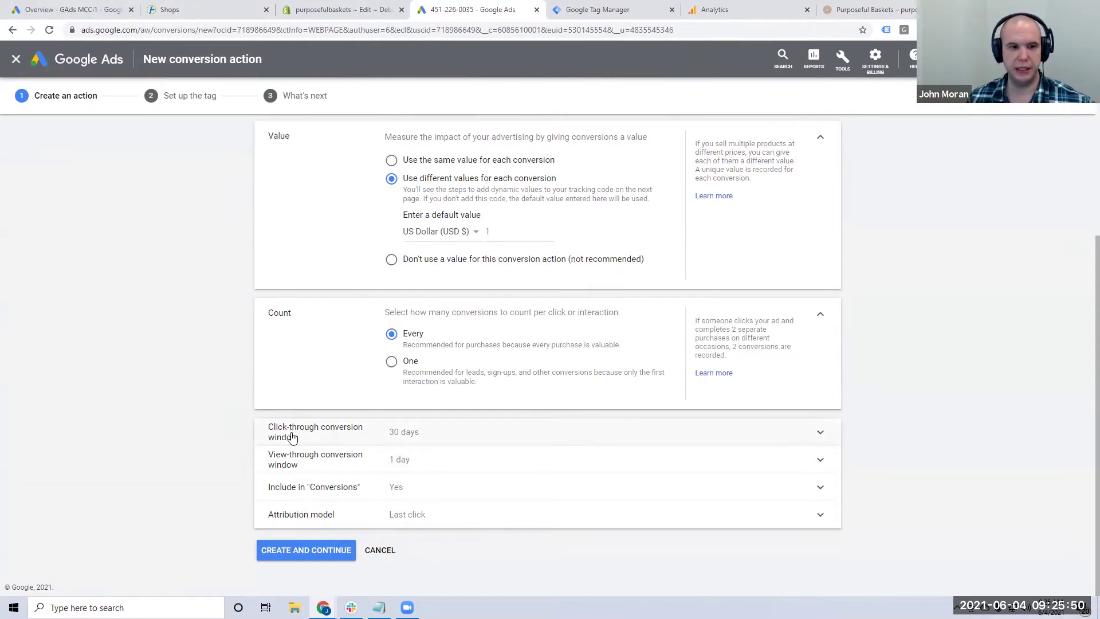
Set the click-through conversion window to 90 days and the view-through conversion window to 30 days.
left_click(407, 435)
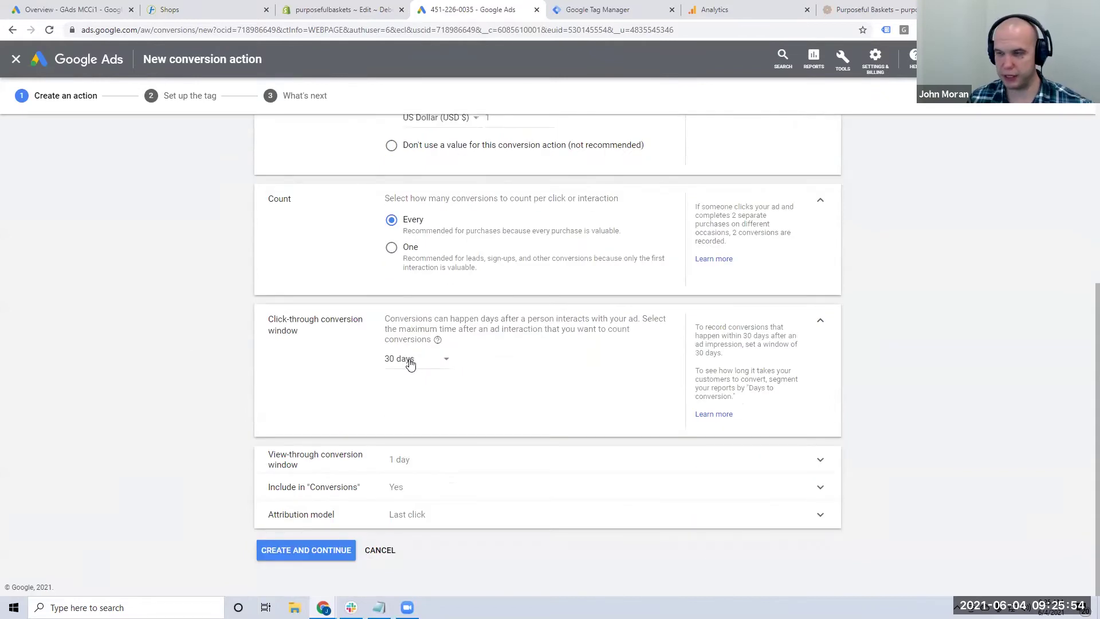
left_click(409, 360)
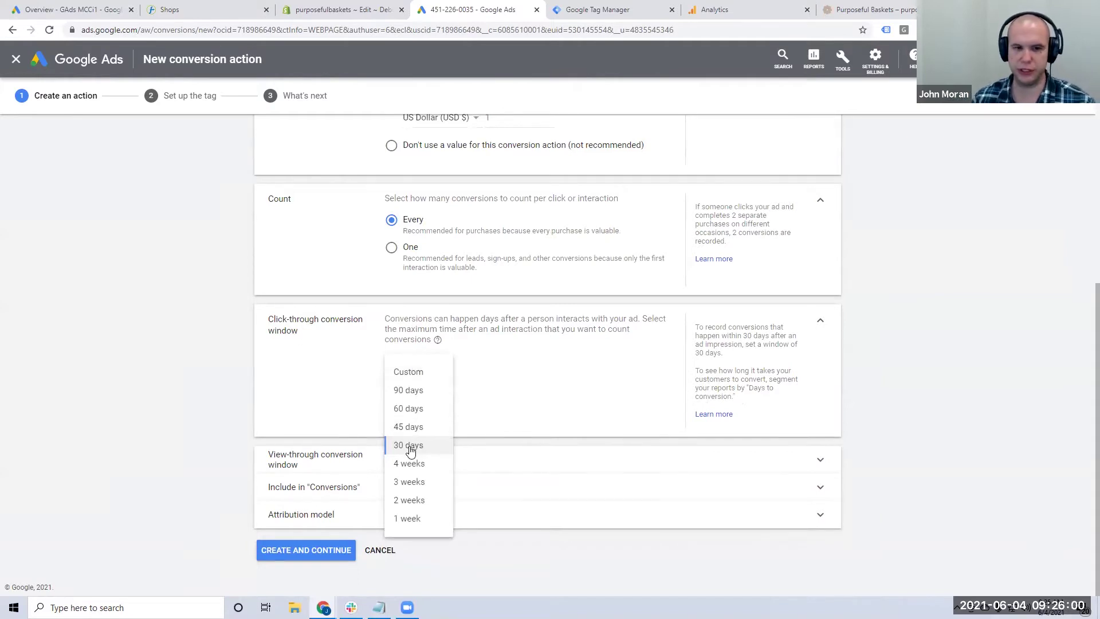
left_click(403, 392)
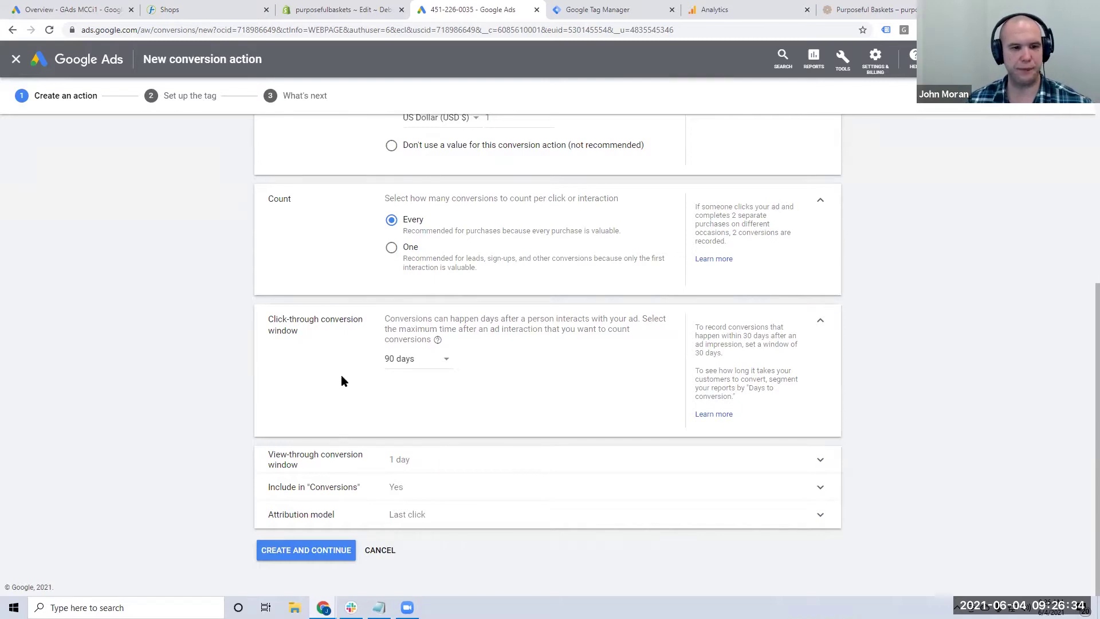
left_click(398, 463)
left_click(430, 425)
left_click(418, 450)
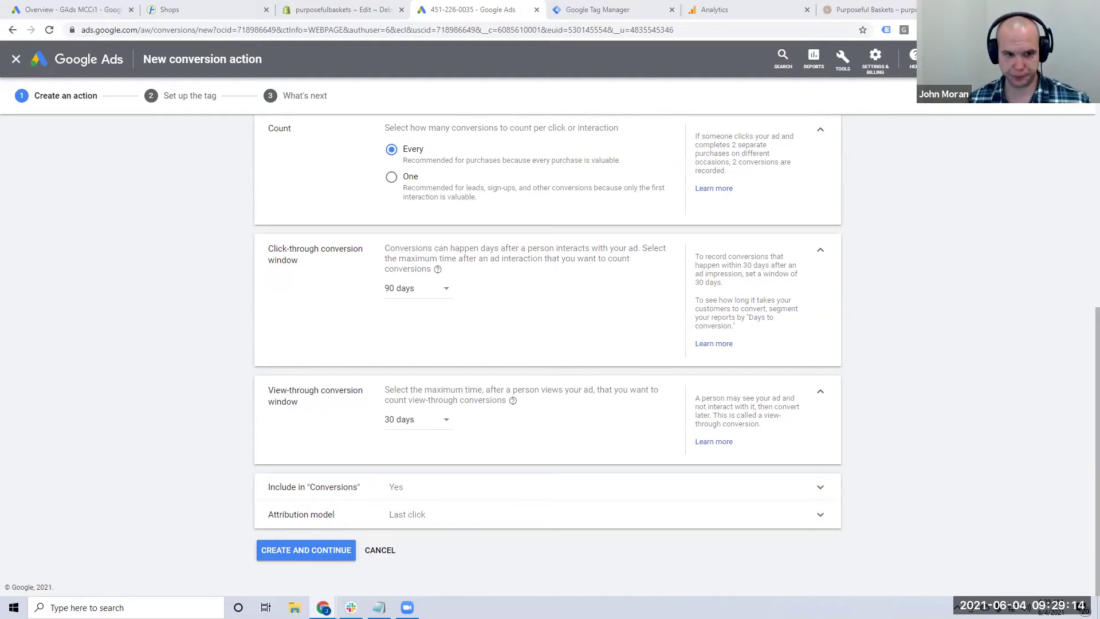
Set the attribution model to First click and create the conversion action, keeping it included in "Conversions".
left_click(406, 486)
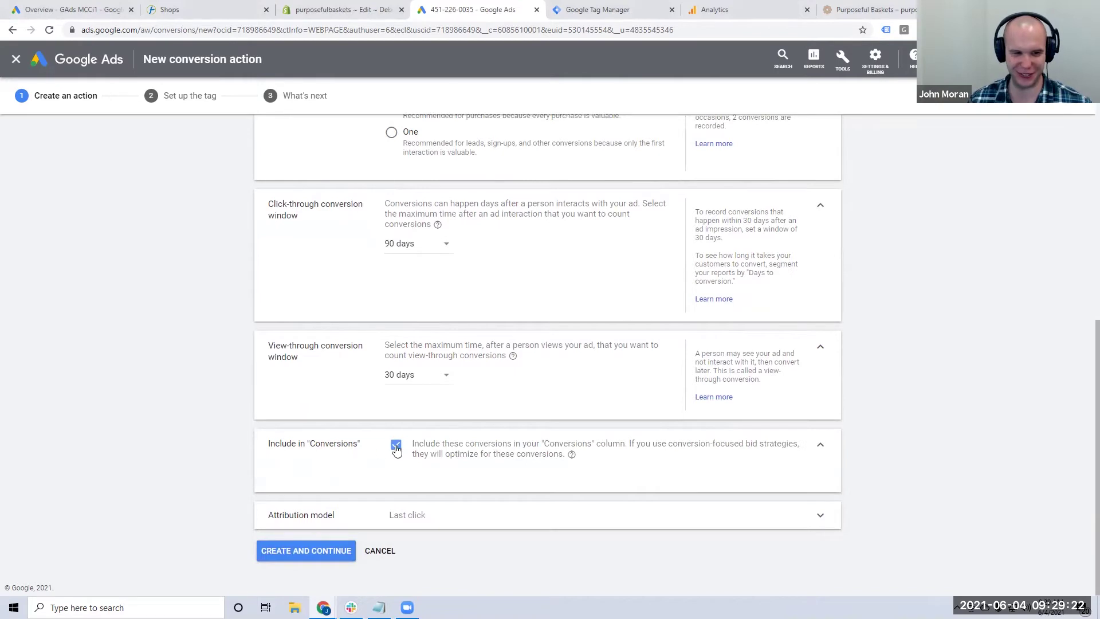
left_click(423, 518)
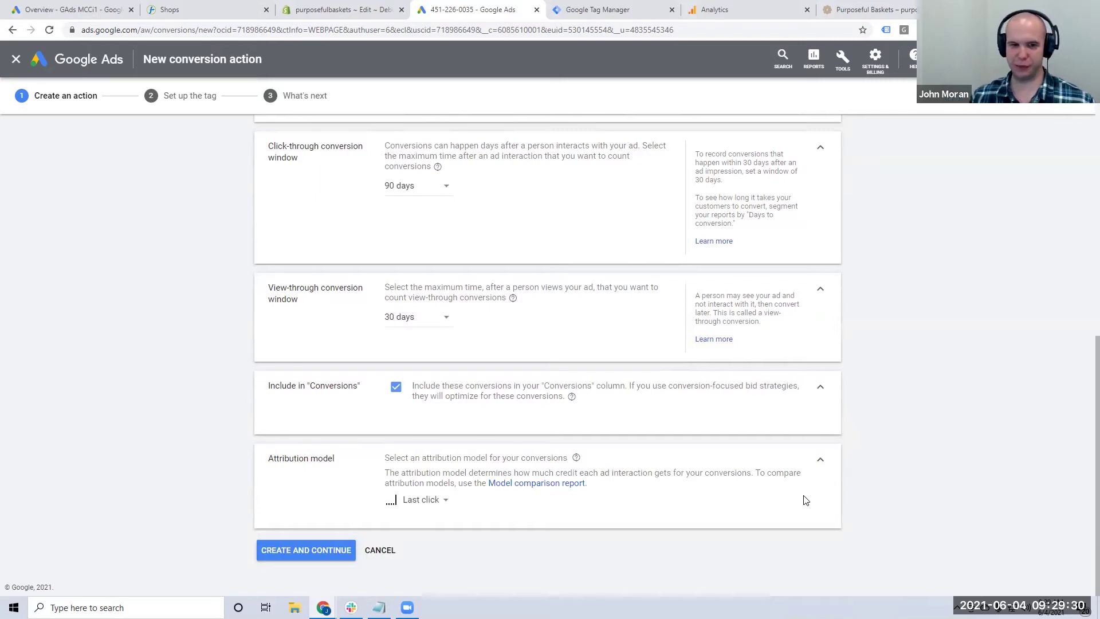
left_click(423, 500)
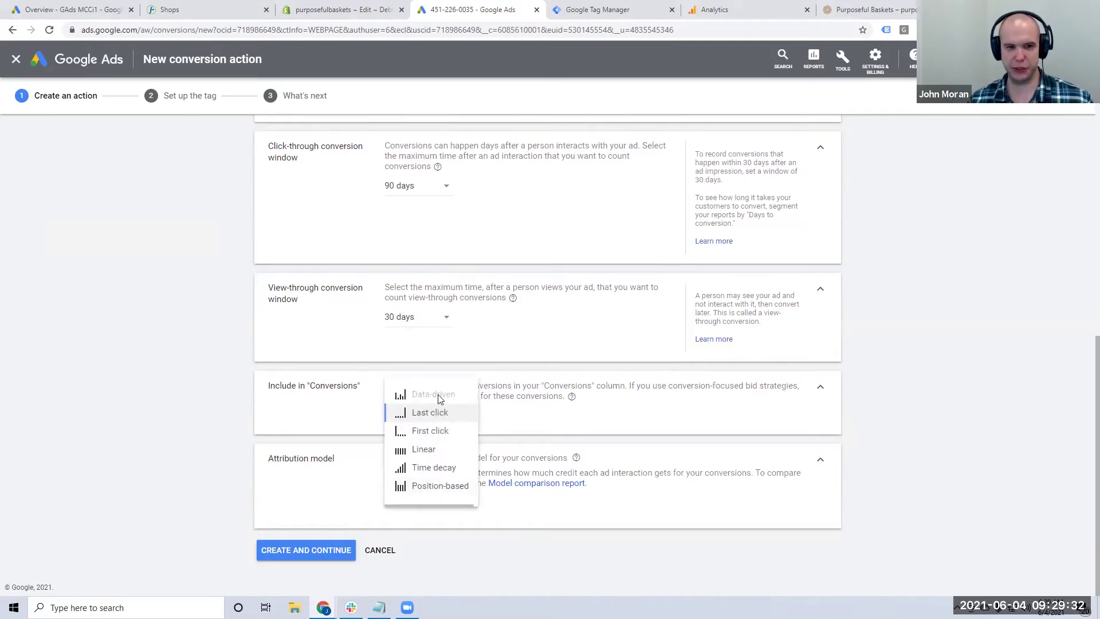
mouse_move(433, 399)
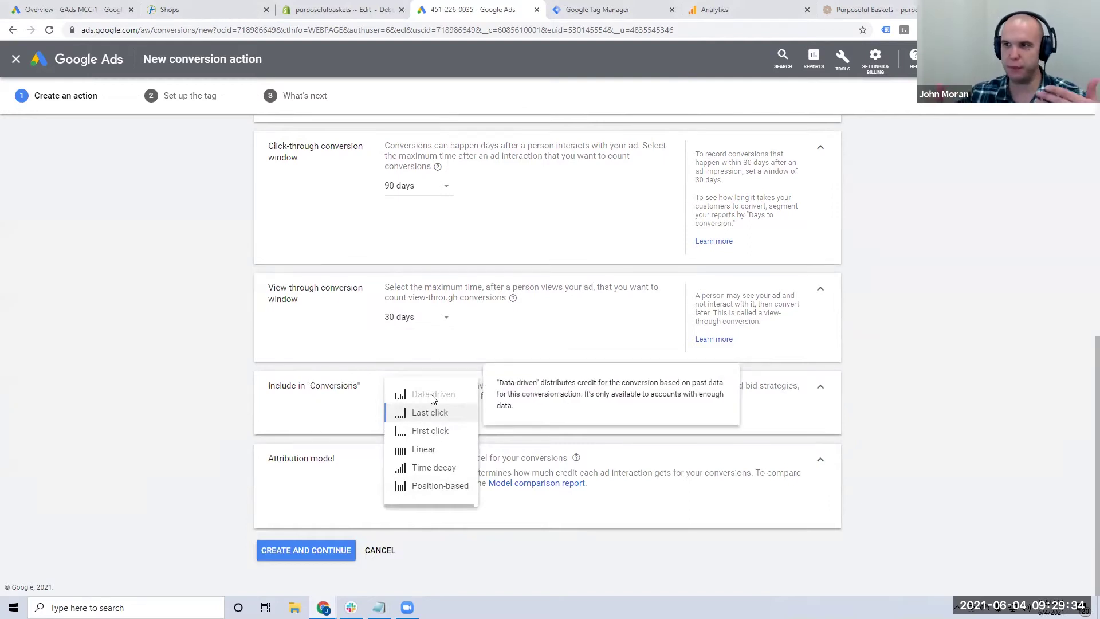
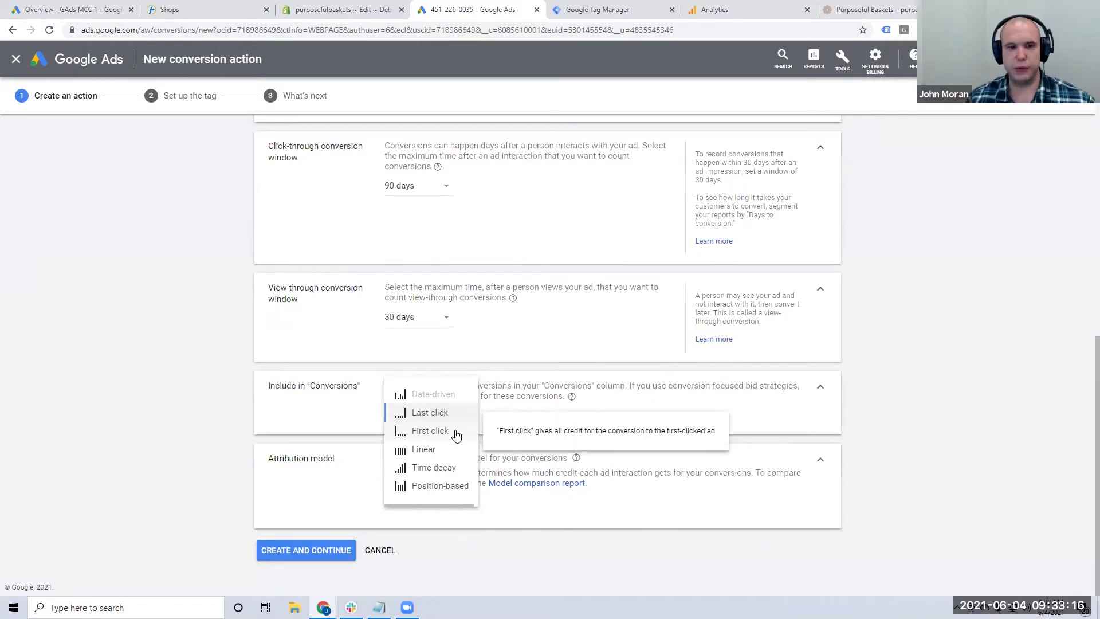
left_click(445, 434)
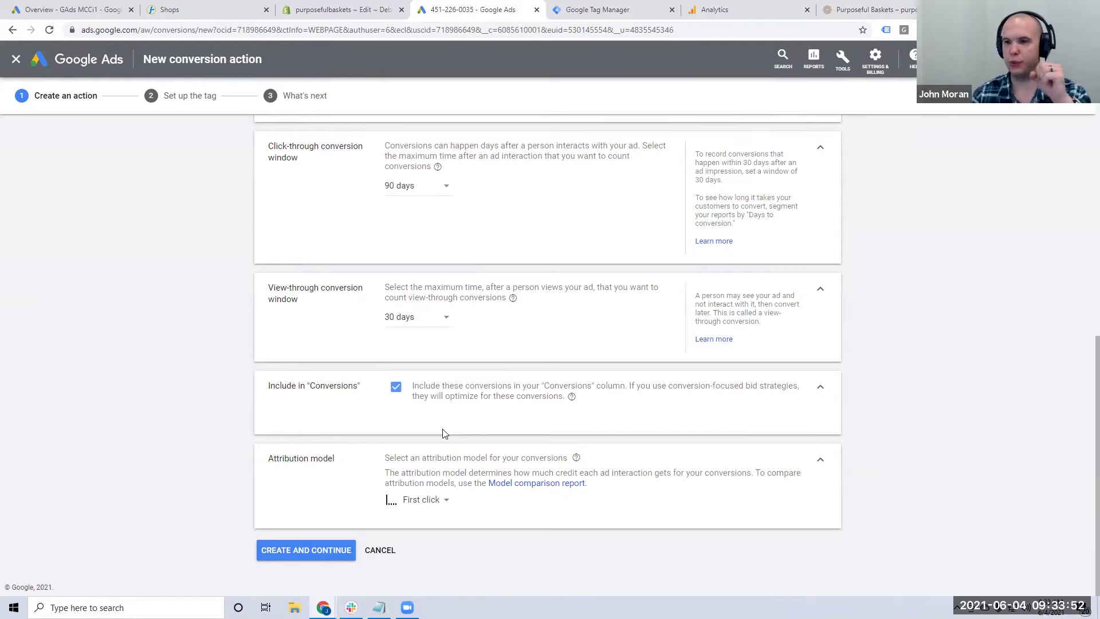
left_click(418, 503)
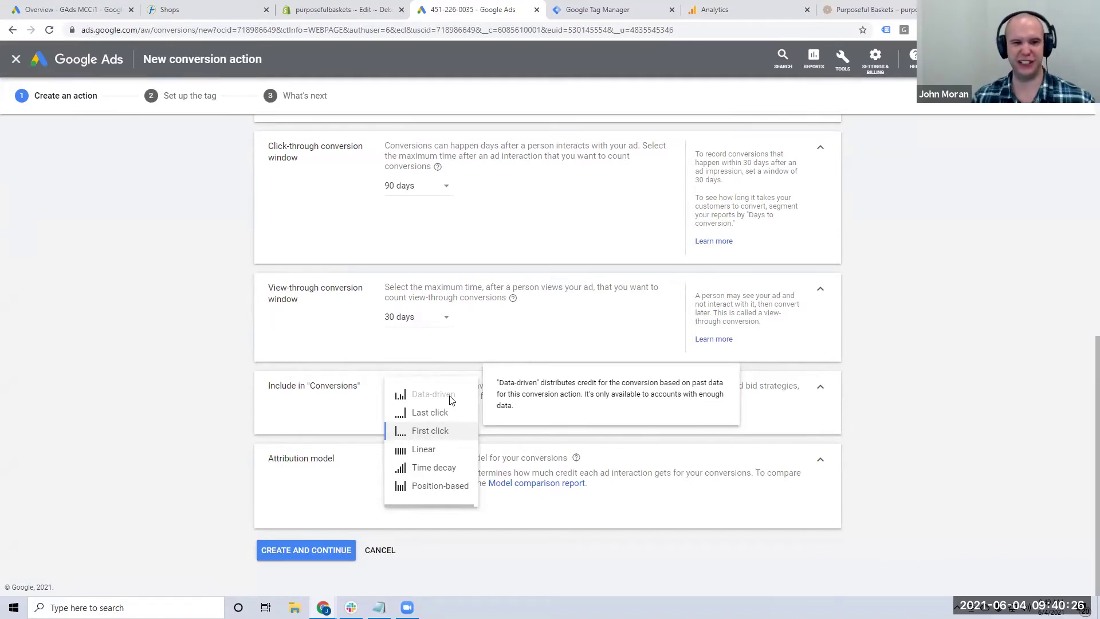
left_click(434, 432)
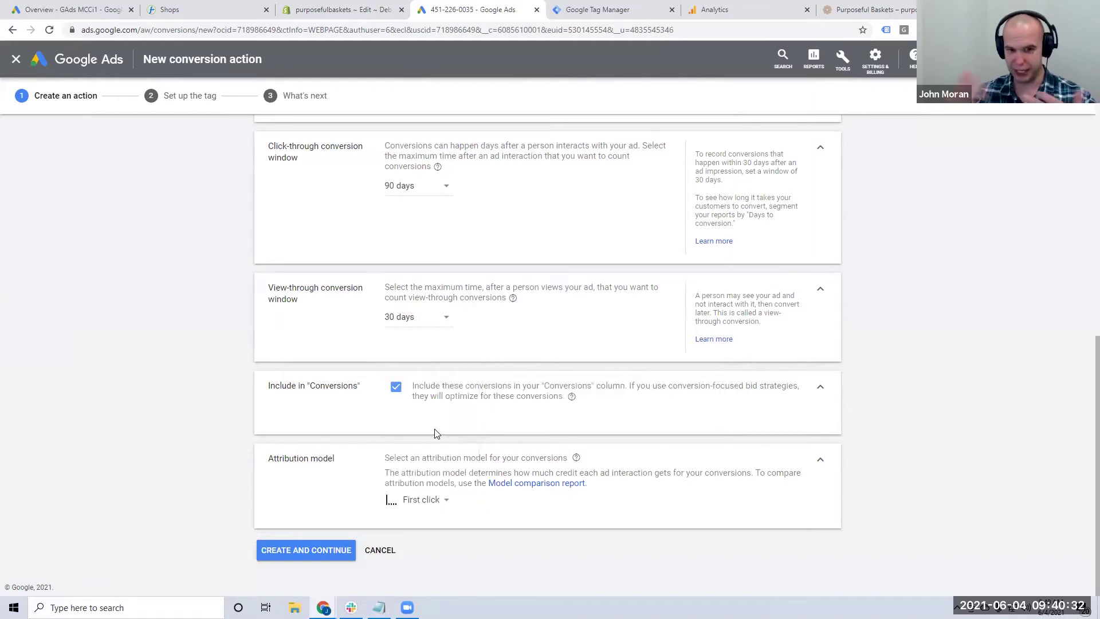
left_click(322, 556)
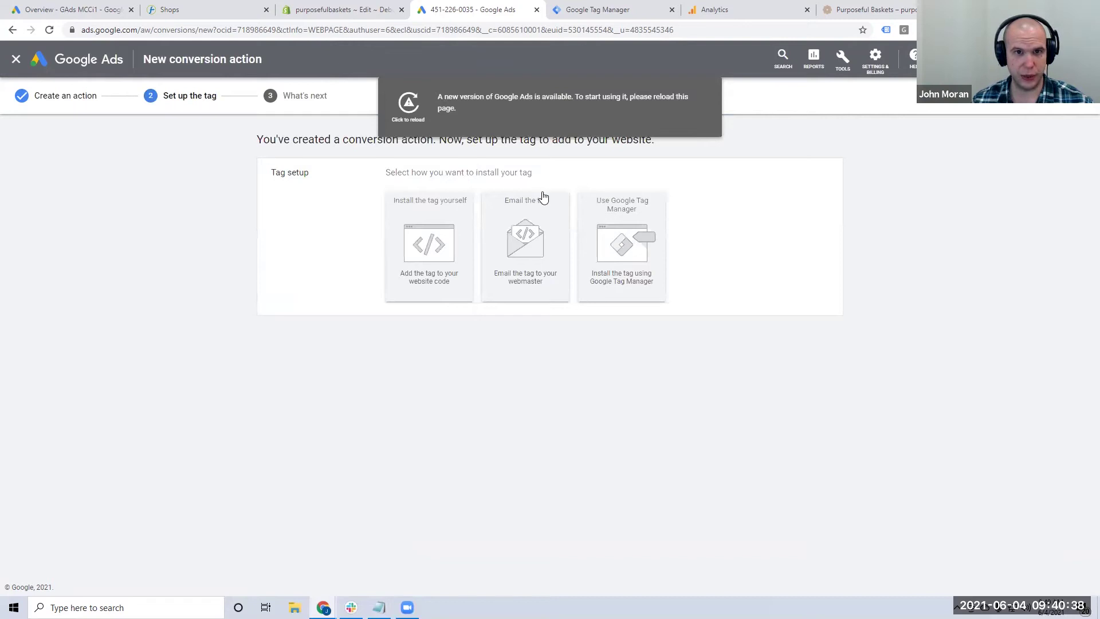
Reload the page and refill the conversion action form with category Purchase and different values for each conversion.
left_click(408, 106)
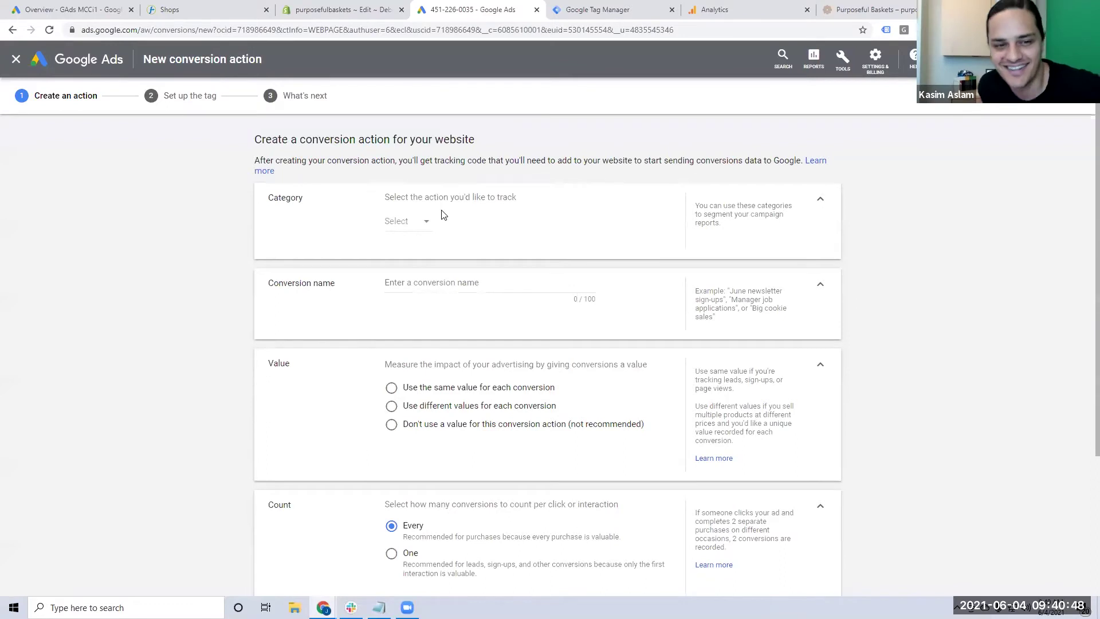
left_click(405, 221)
left_click(407, 252)
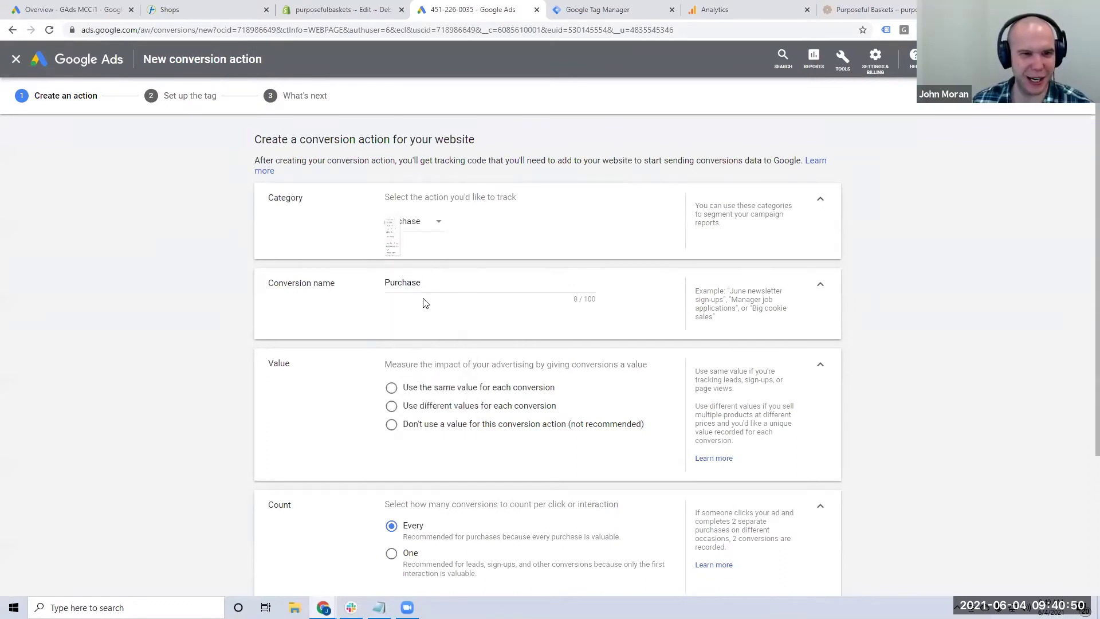
scroll(441, 337, "down", 3)
left_click(422, 213)
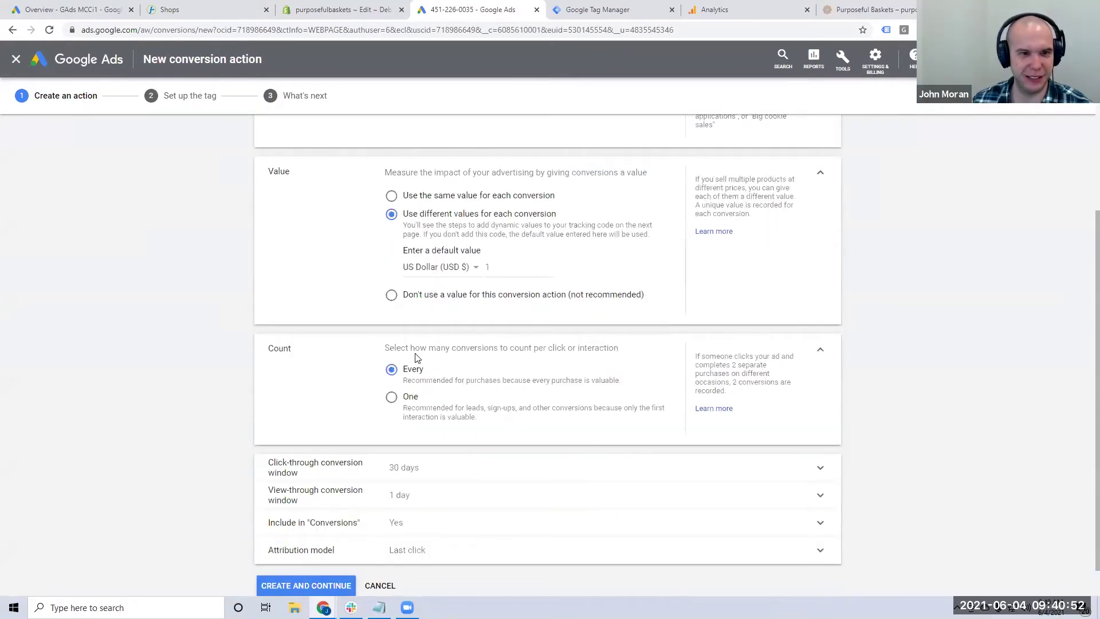
Set the click-through window to 90 days and the view-through window to 30 days in the reloaded form.
scroll(416, 357, "down", 1)
left_click(401, 429)
left_click(408, 359)
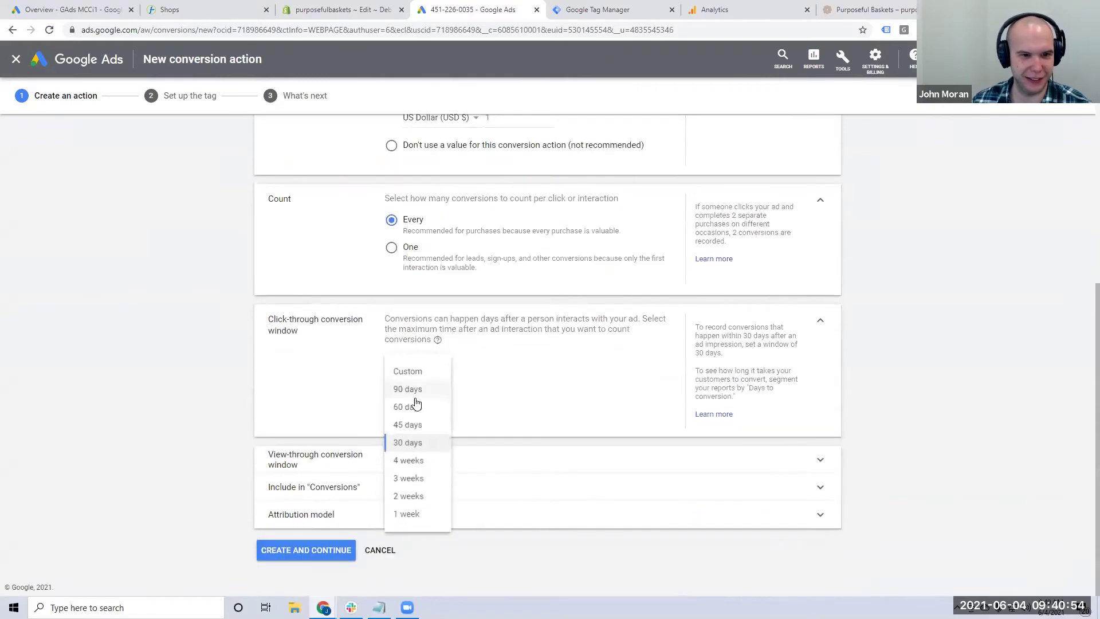
left_click(416, 388)
left_click(412, 455)
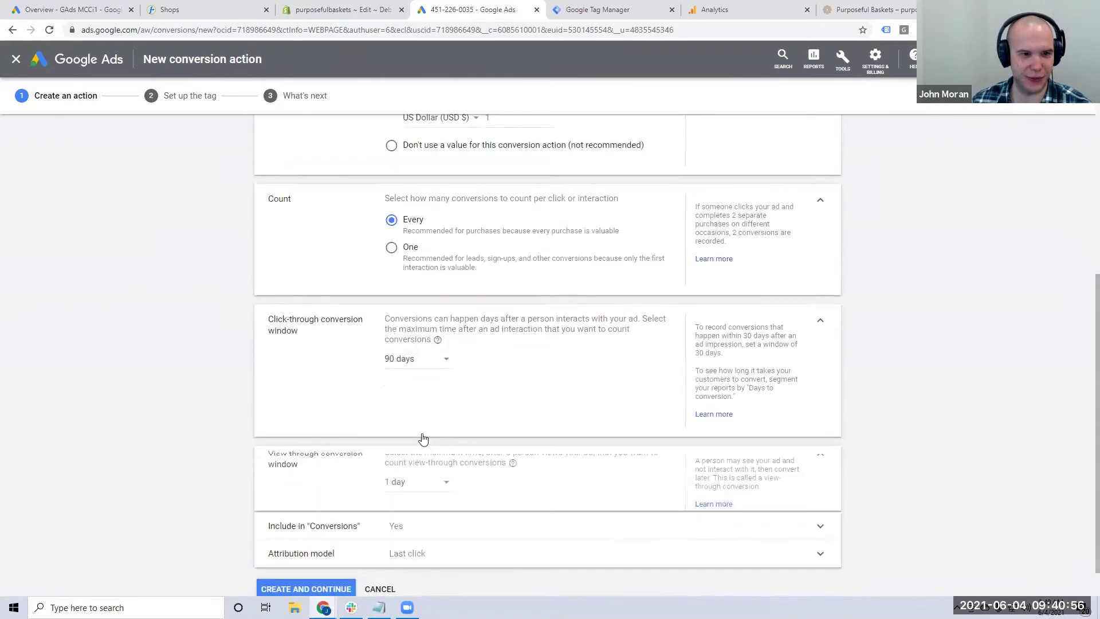
left_click(414, 430)
left_click(427, 459)
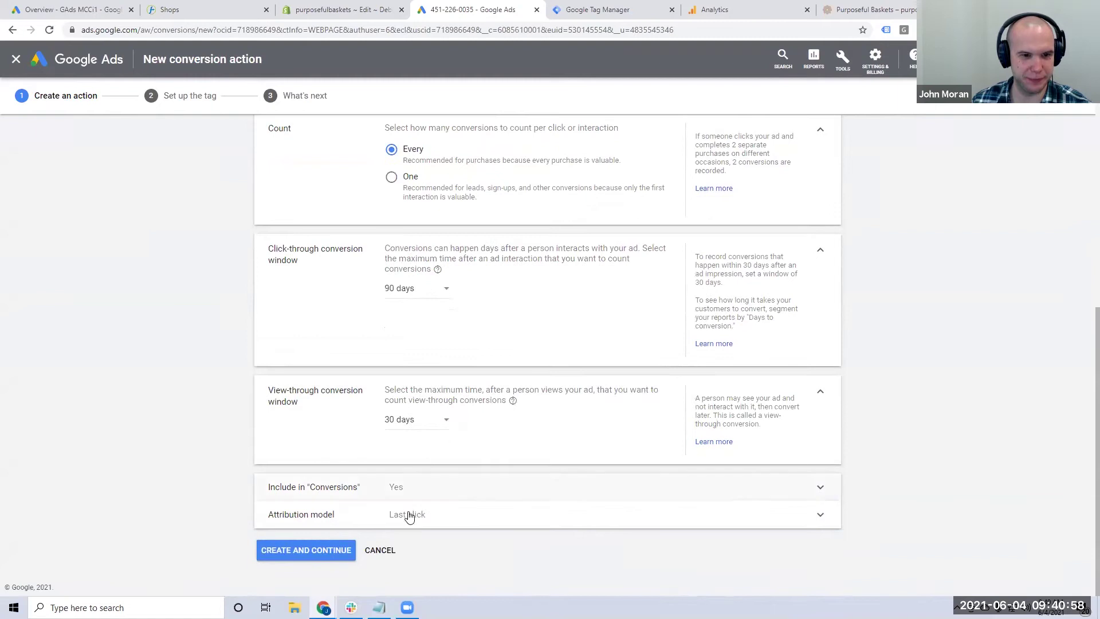
Choose the First click attribution model and submit the Purchase conversion action.
left_click(408, 516)
left_click(417, 507)
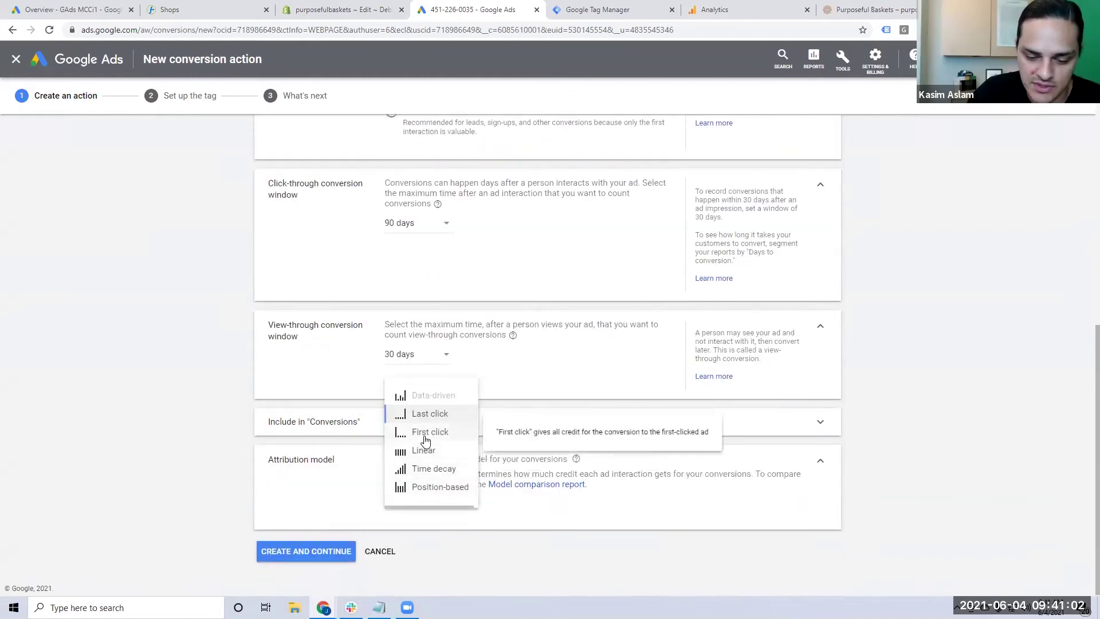
left_click(425, 434)
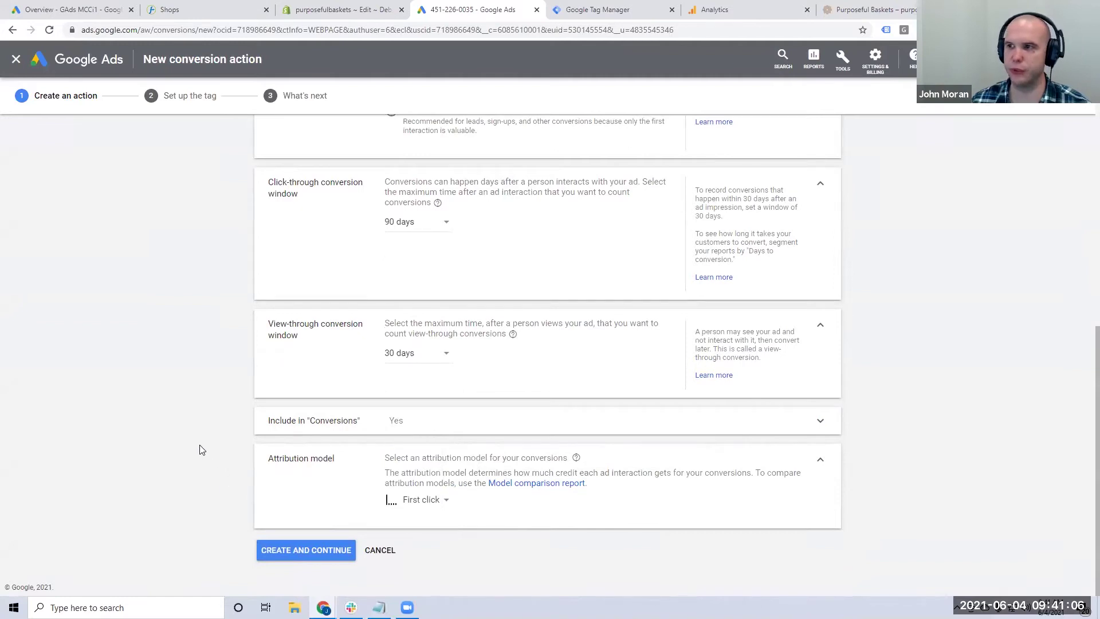
left_click(296, 554)
Rename the conversion action to "Purchase NEW" and create it with the existing settings.
left_click(496, 284)
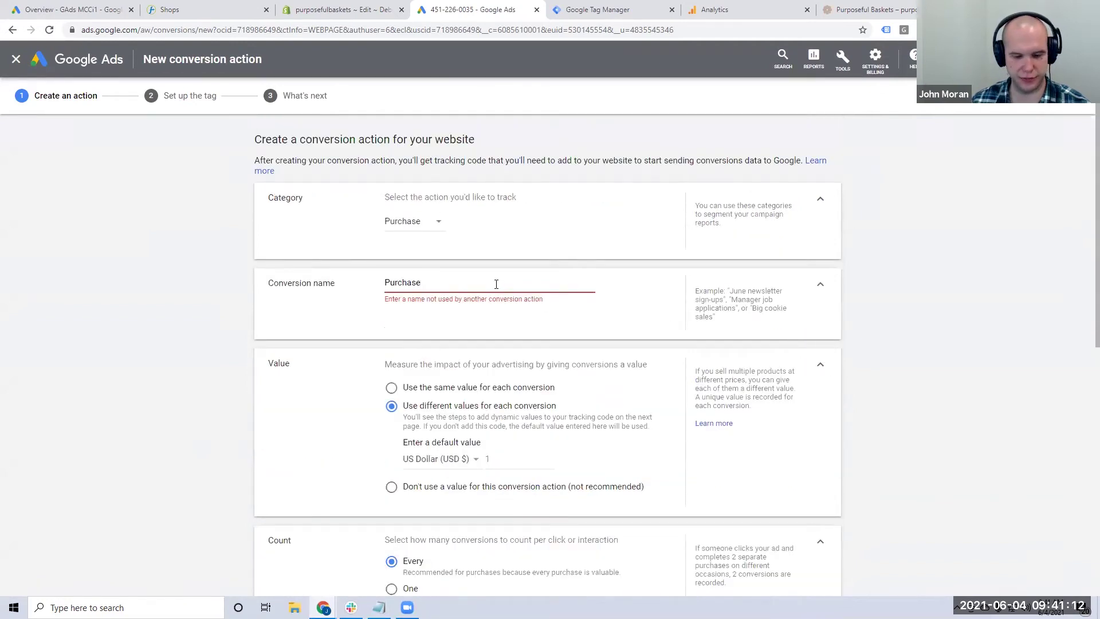
type("NEW")
scroll(315, 277, "down", 9)
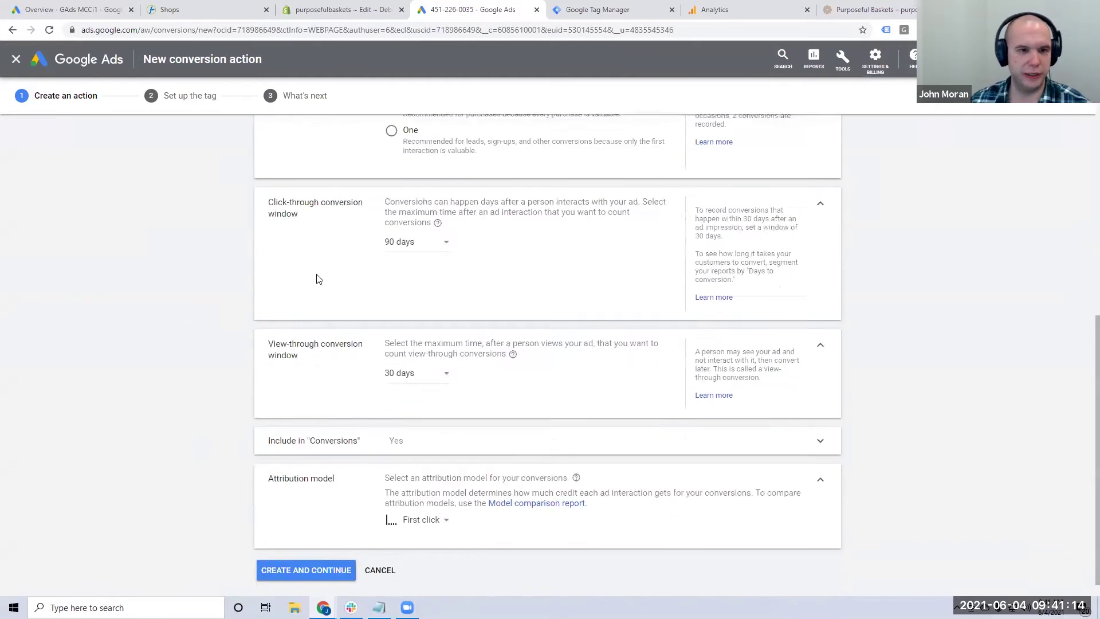
left_click(313, 547)
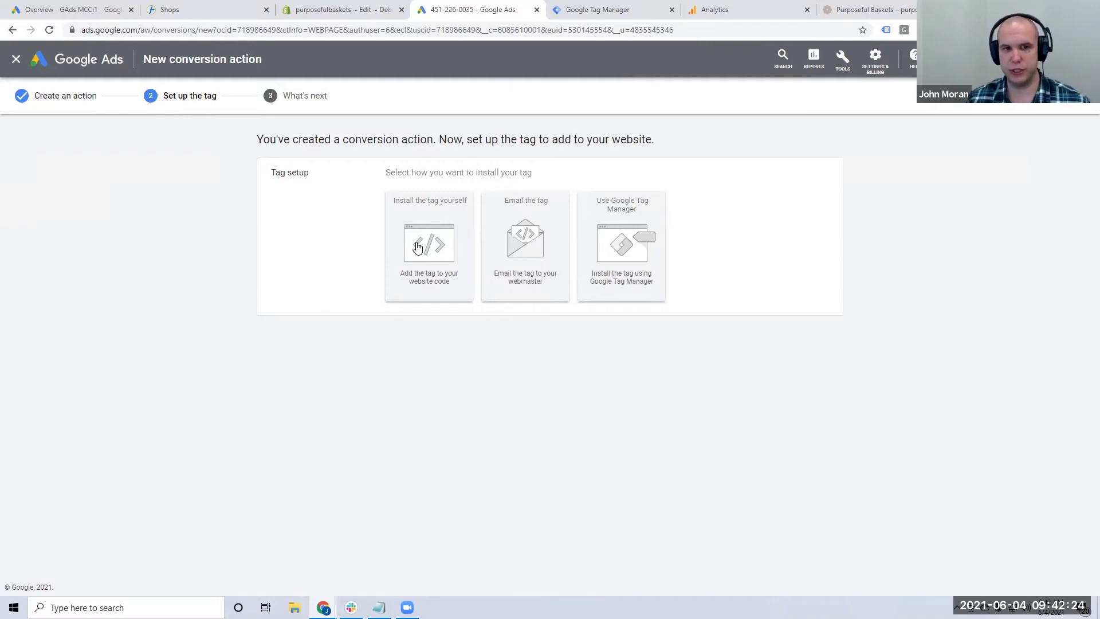
Choose to install the tag yourself and show the tag code for HTML.
left_click(418, 246)
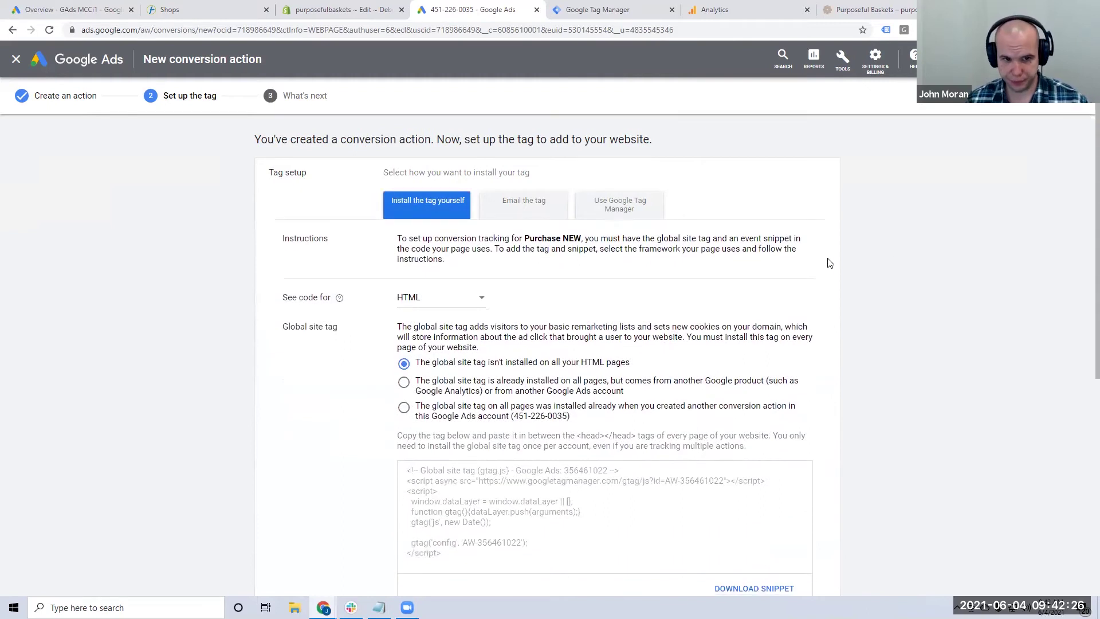
scroll(828, 263, "down", 1)
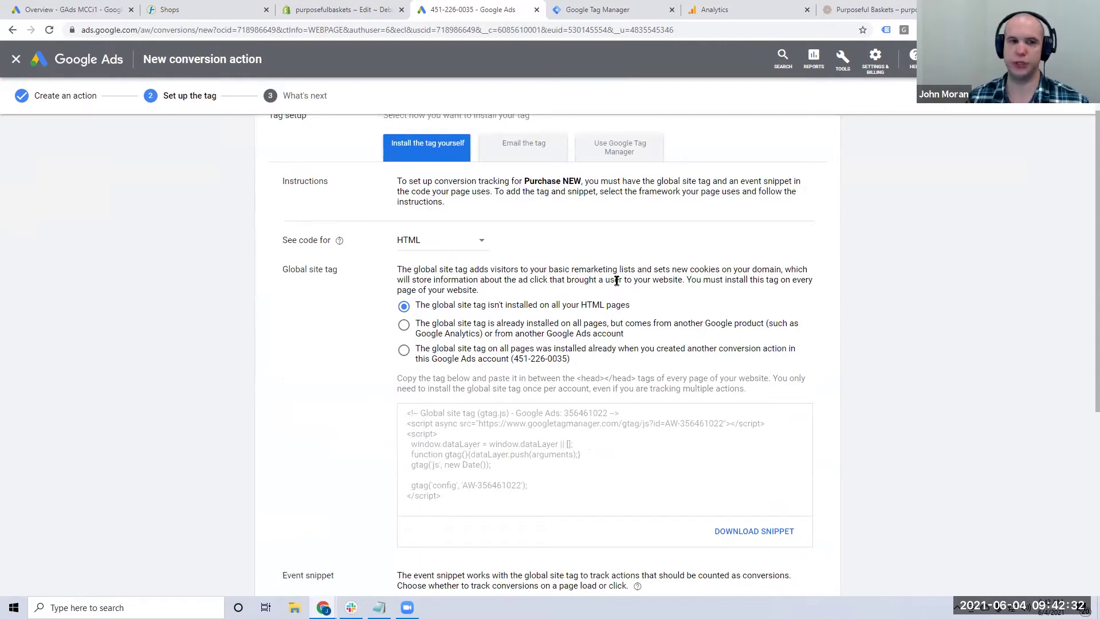
scroll(617, 280, "down", 1)
left_click(423, 184)
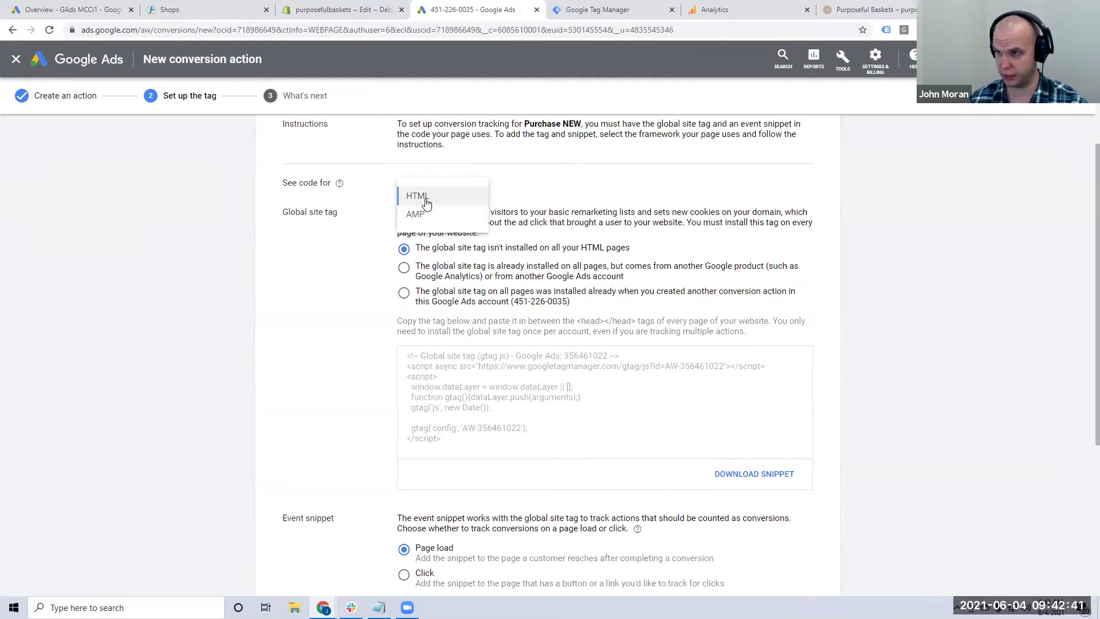
left_click(426, 203)
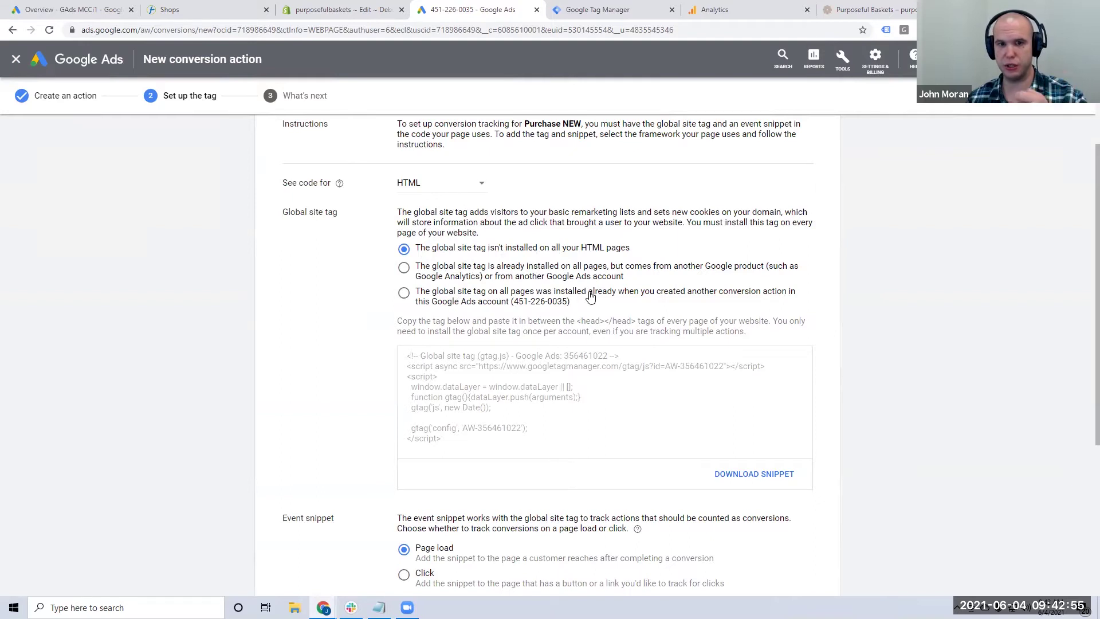
Compare the global site tag installation options, ending on the one for a tag not installed on all HTML pages.
left_click(475, 302)
left_click(464, 278)
left_click(459, 251)
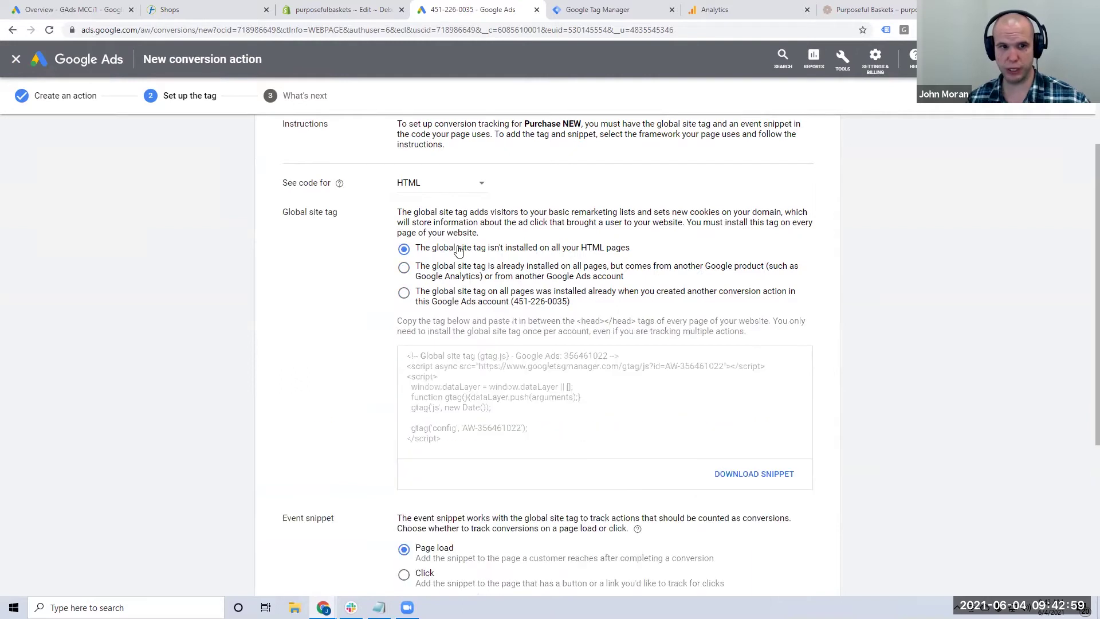
left_click(466, 366)
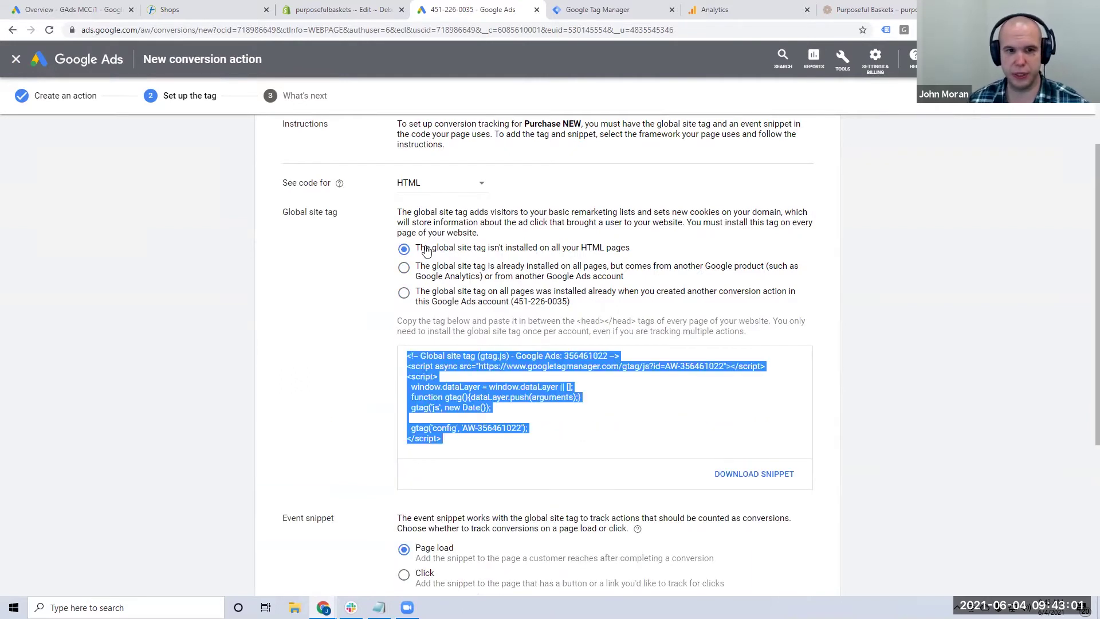
scroll(515, 252, "down", 1)
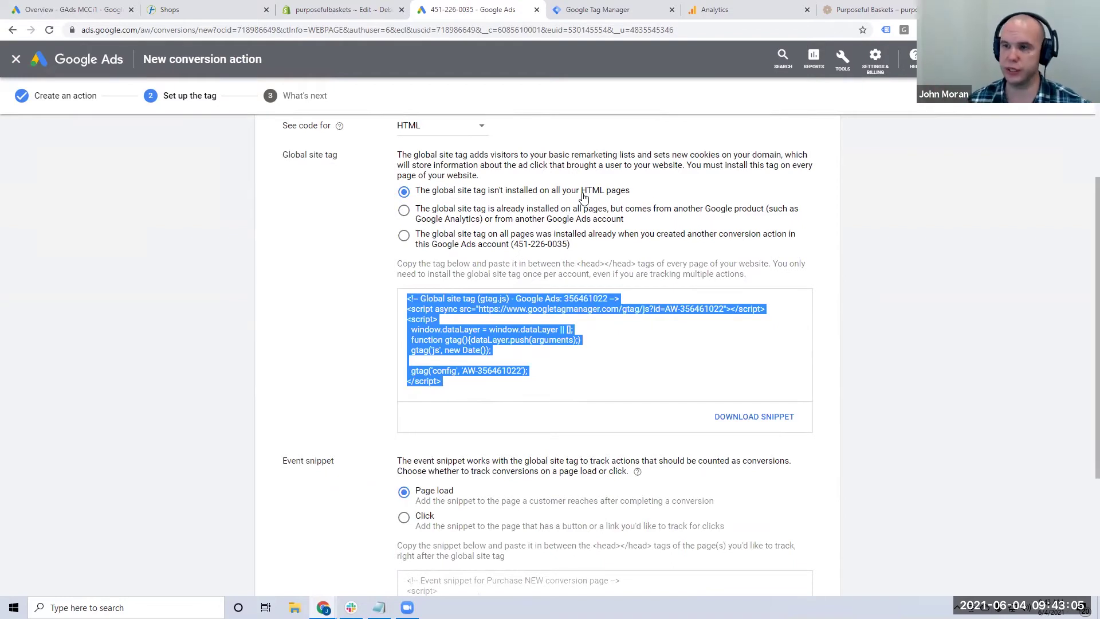
left_click(291, 311)
scroll(304, 313, "down", 1)
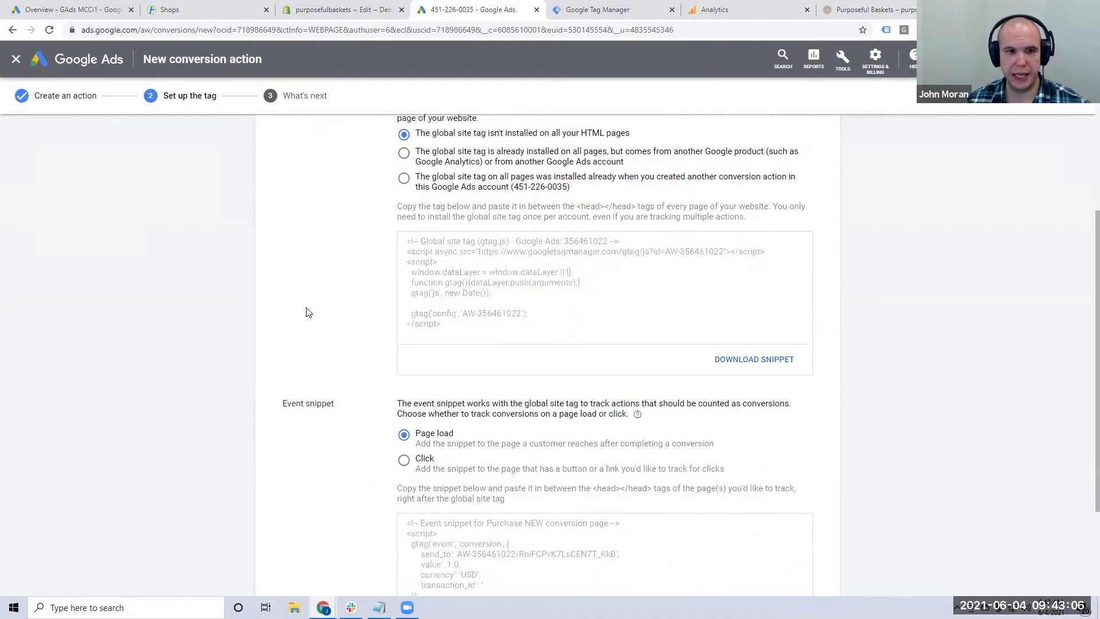
left_click(493, 273)
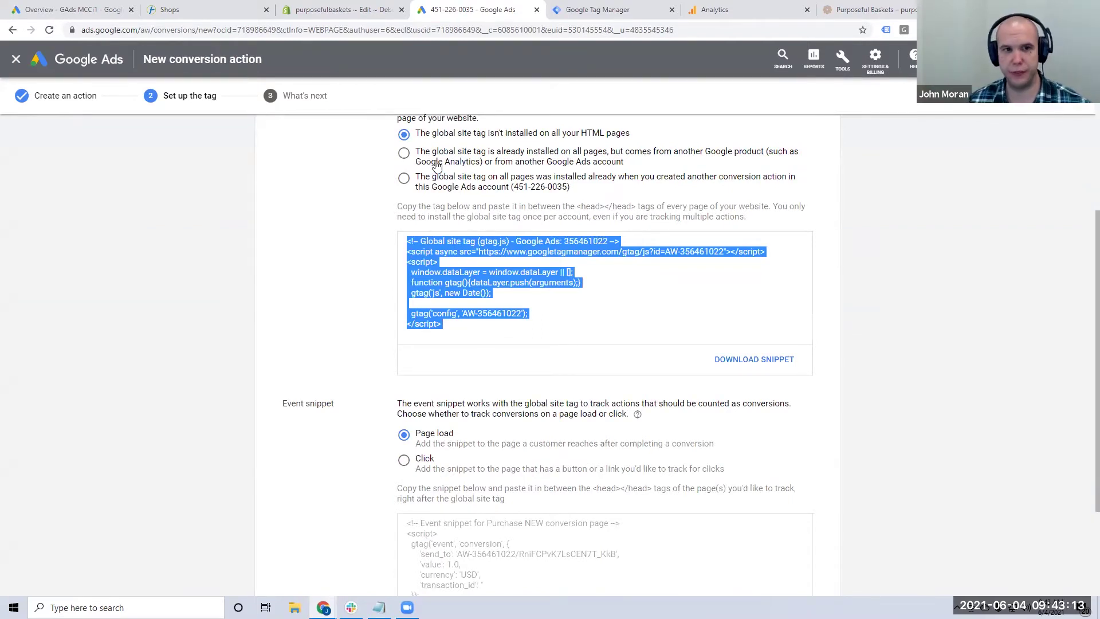
left_click(438, 181)
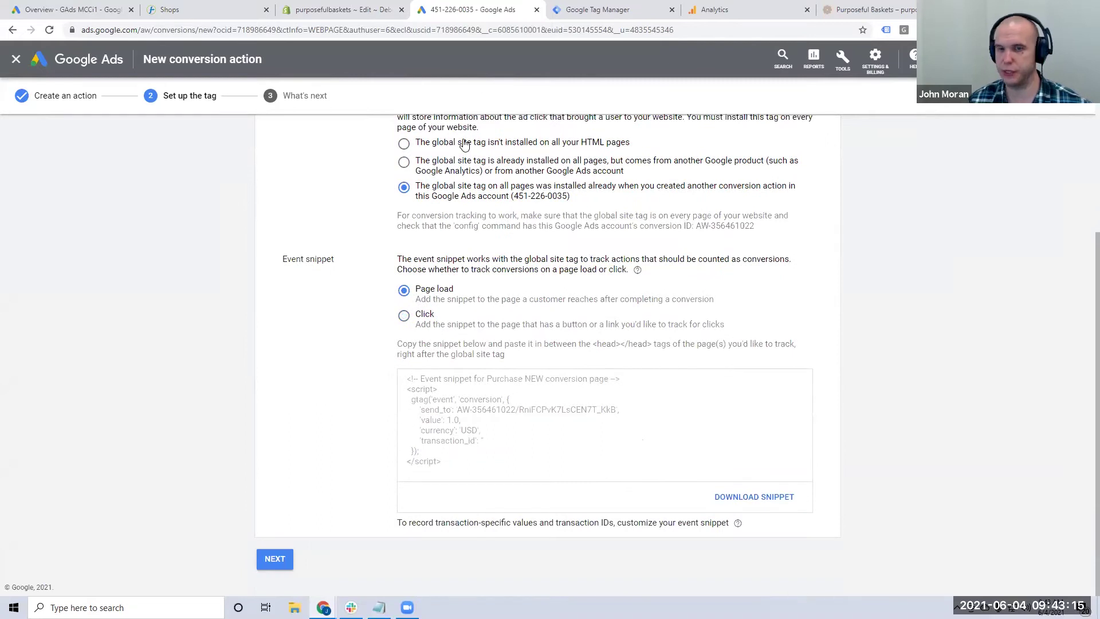
left_click(464, 145)
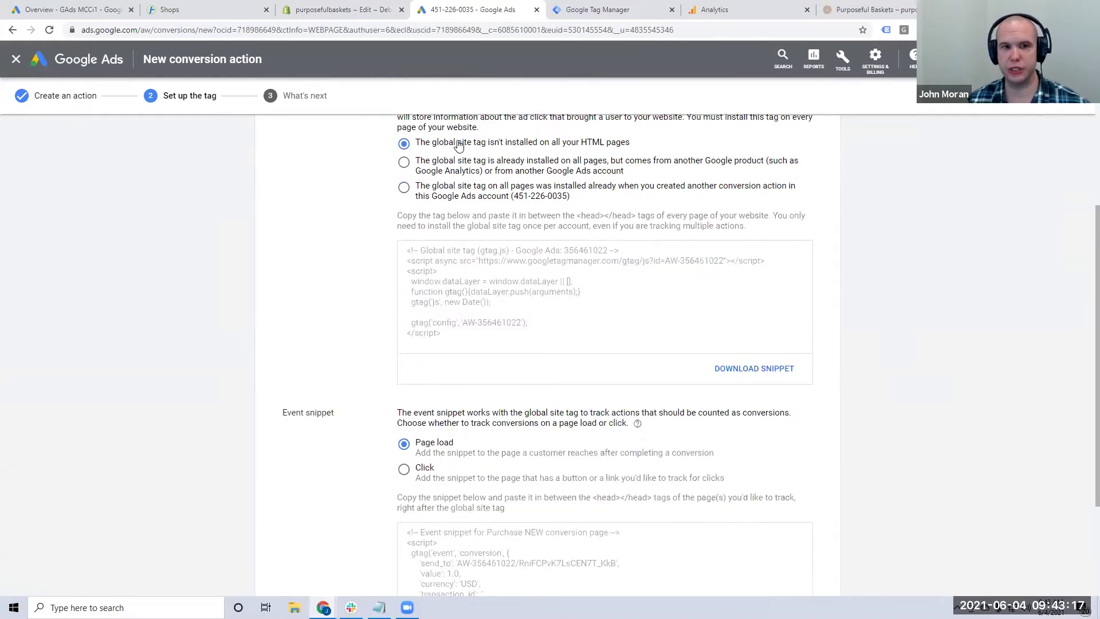
Copy the complete global site tag code for the Purchase NEW conversion.
left_click(514, 279)
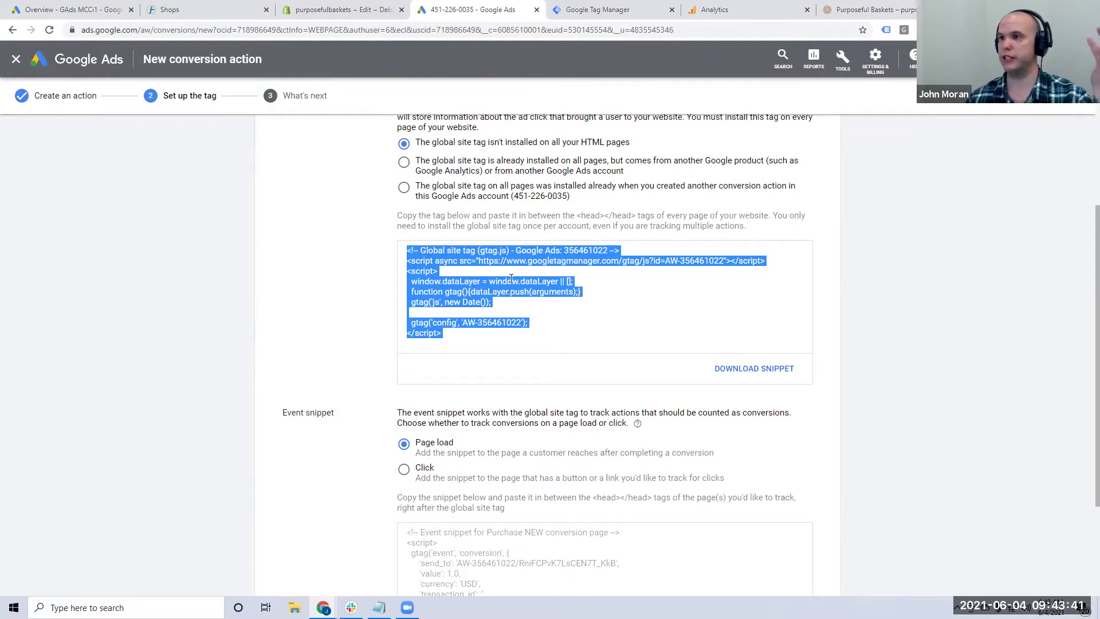
left_click(506, 281)
key("ctrl+c")
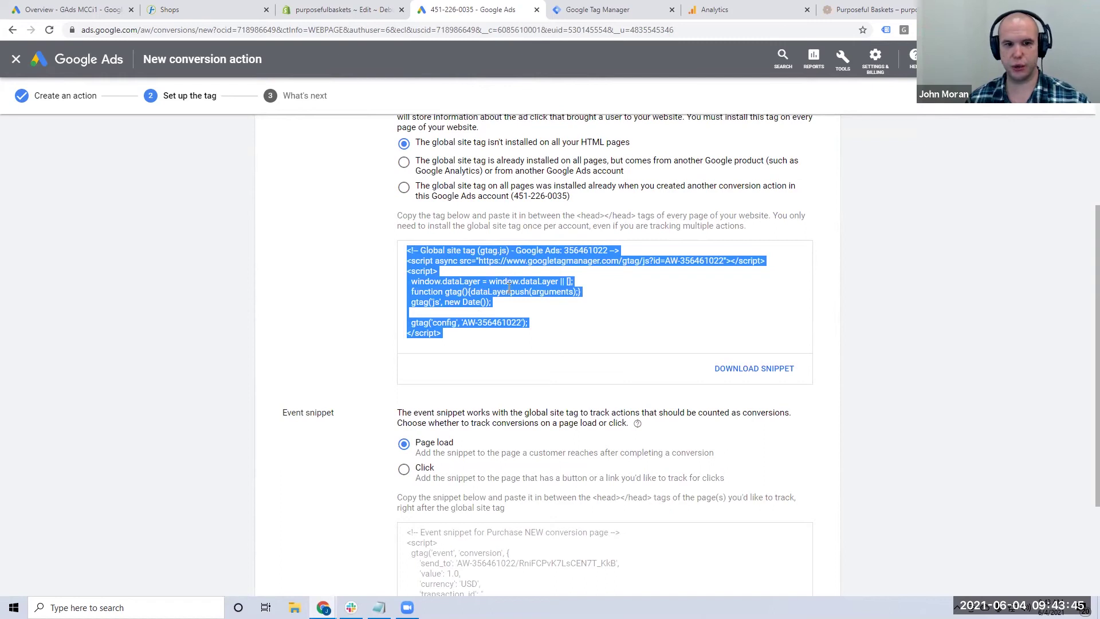
Switch to the Shopify theme editor and paste the global site tag into theme.liquid on a new line after the End Google Tag Manager comment.
left_click(344, 10)
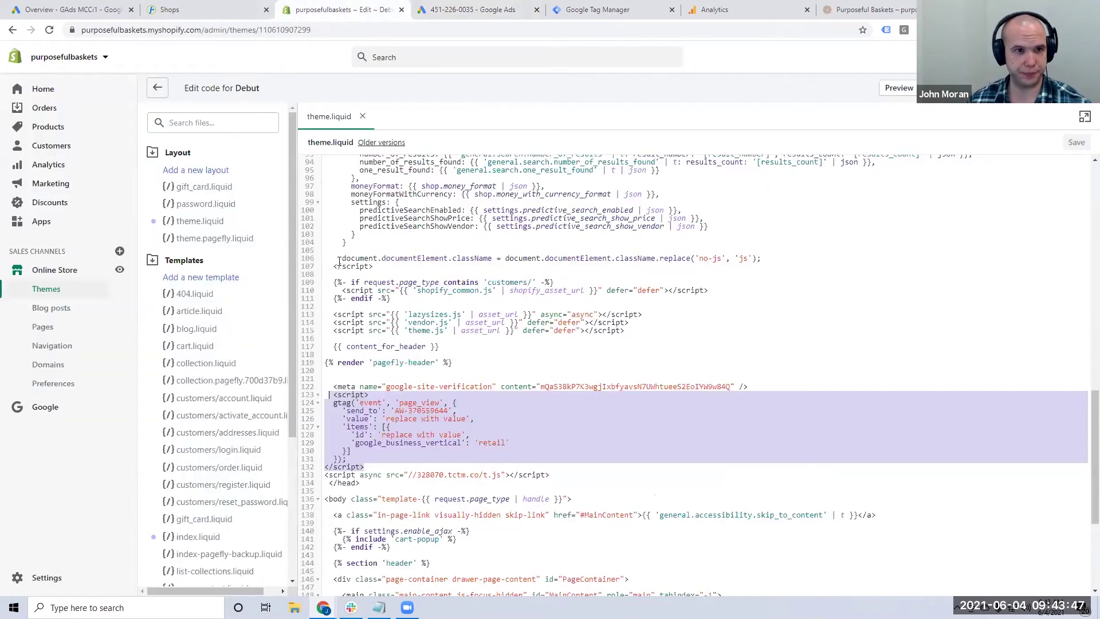
scroll(468, 307, "up", 5)
scroll(468, 306, "up", 8)
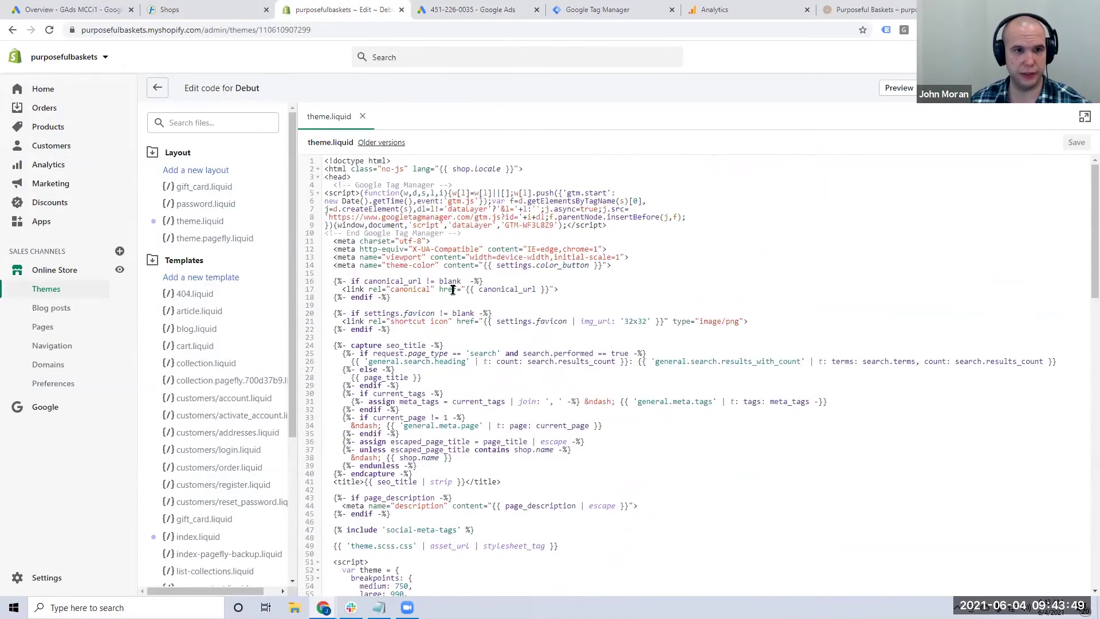
left_click(787, 29)
key("Return")
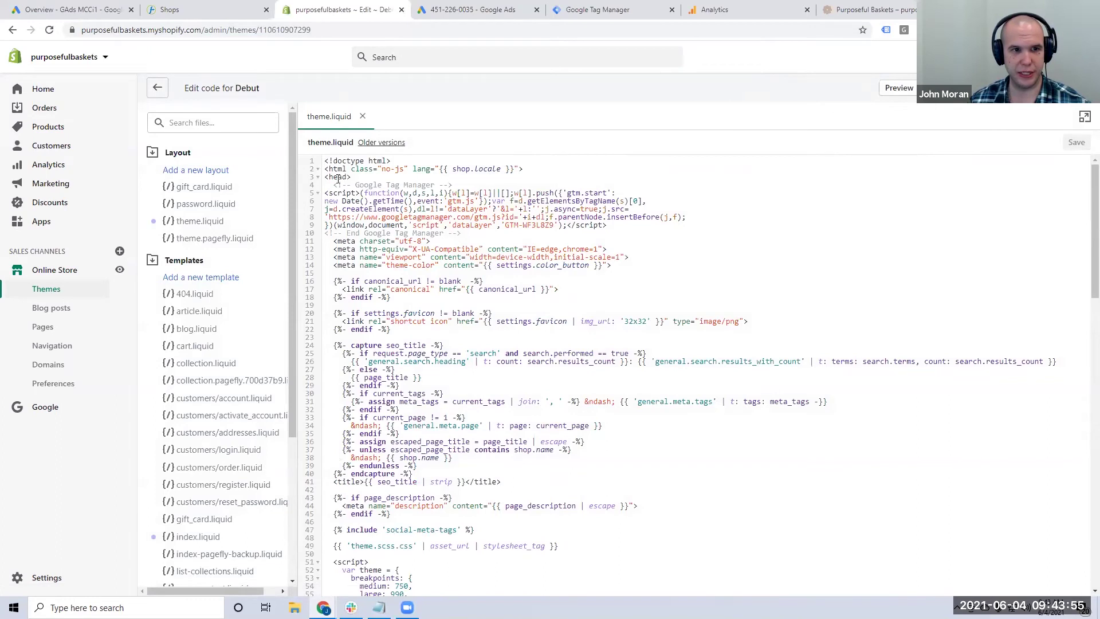
left_click(467, 234)
key("Return")
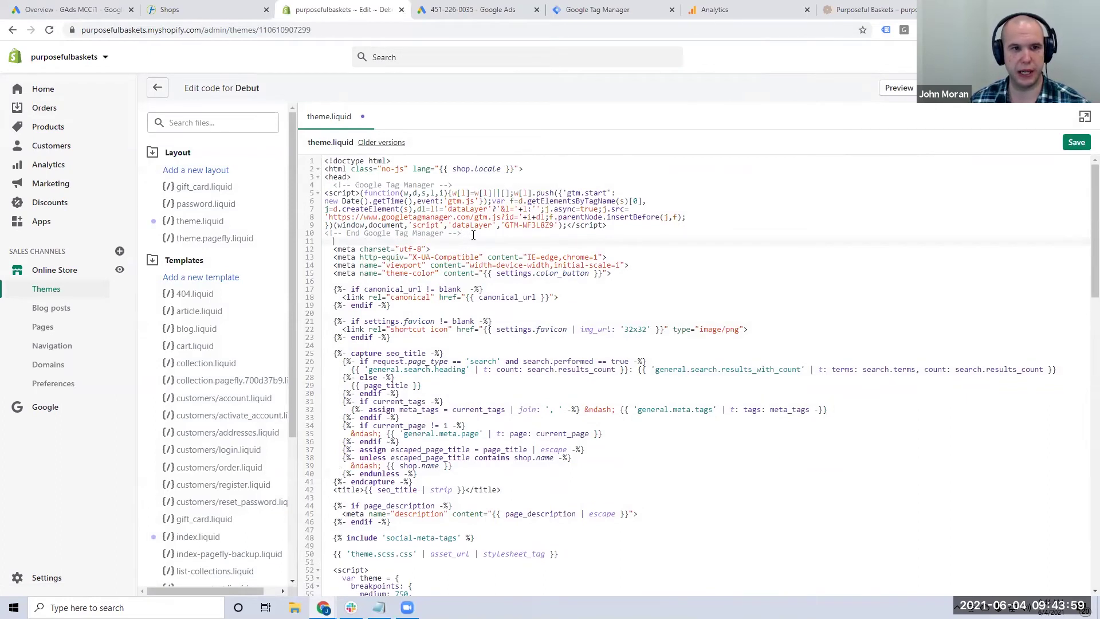
key("ctrl+v")
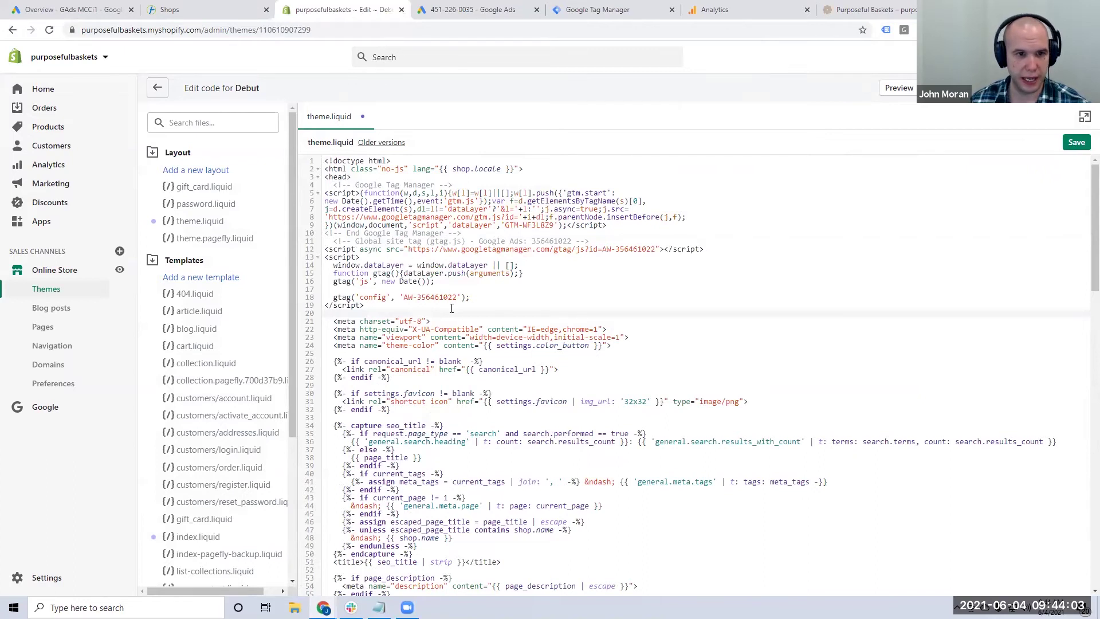
Check the rest of the theme.liquid code down to the body section and save the file.
scroll(452, 309, "down", 20)
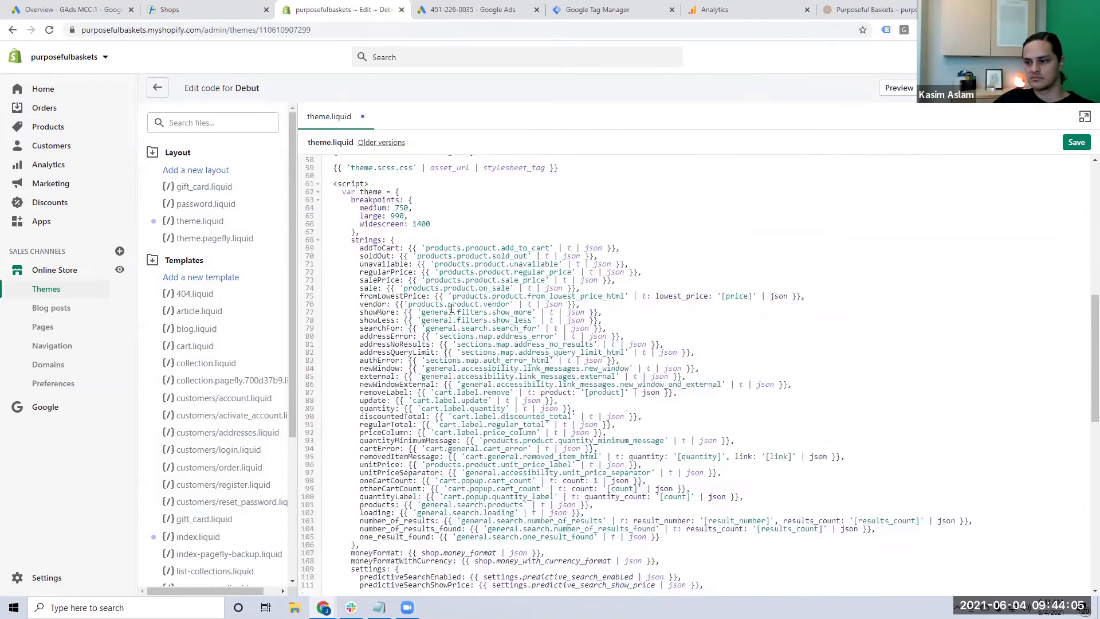
scroll(451, 308, "down", 1)
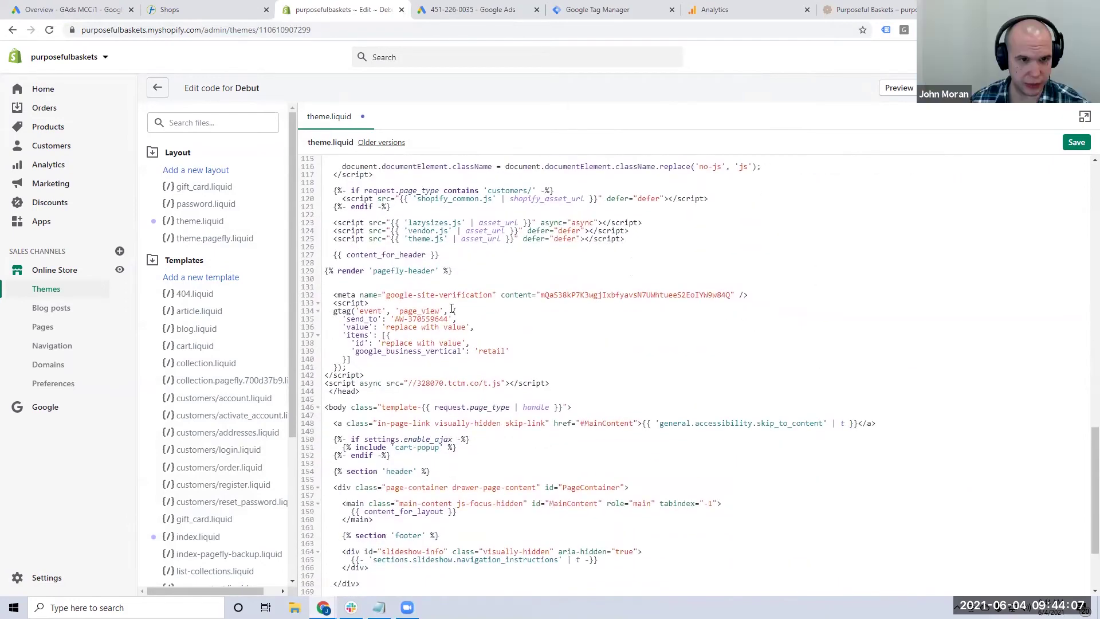
scroll(451, 310, "down", 2)
scroll(975, 168, "up", 20)
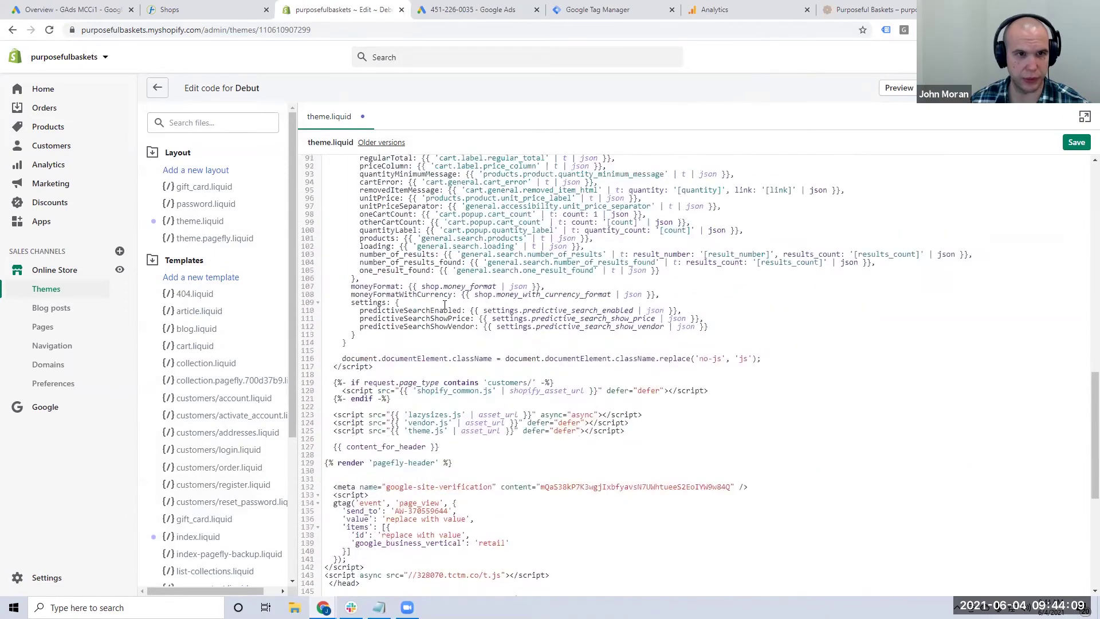
left_click(1076, 142)
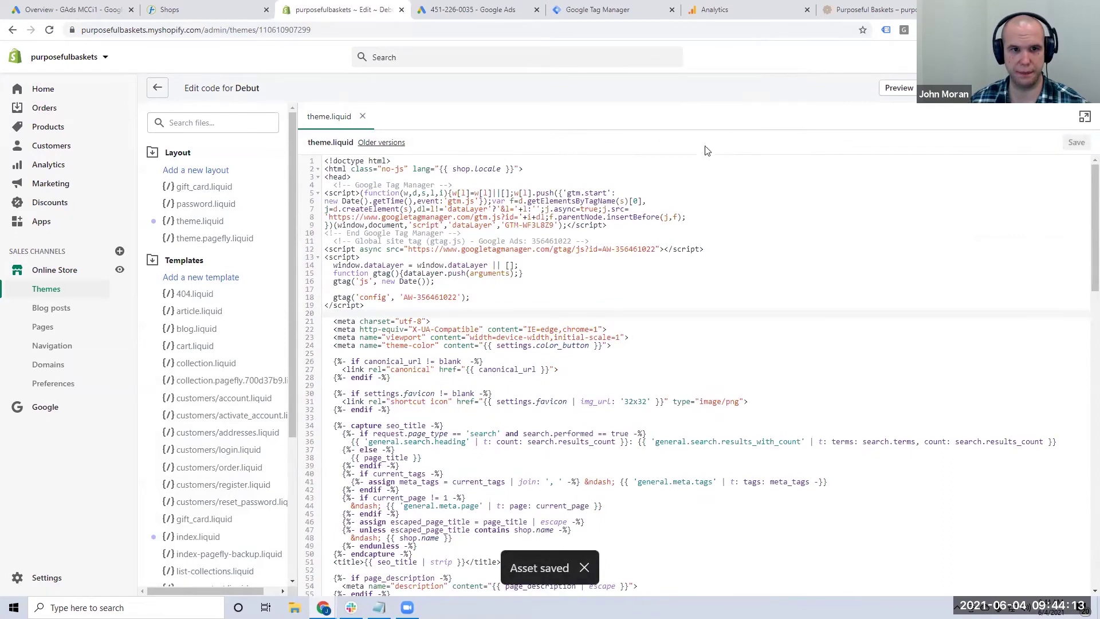
Return to Google Ads, keep the event snippet on Page load after comparing it with Click, and copy the Purchase NEW event snippet.
left_click(476, 10)
scroll(511, 218, "down", 5)
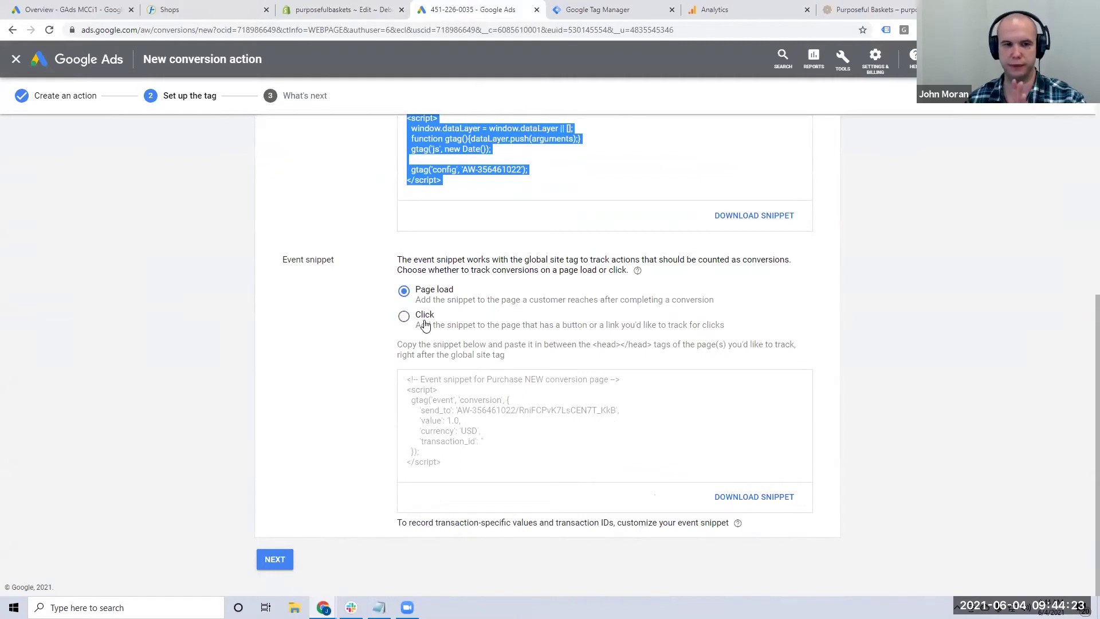
left_click(425, 325)
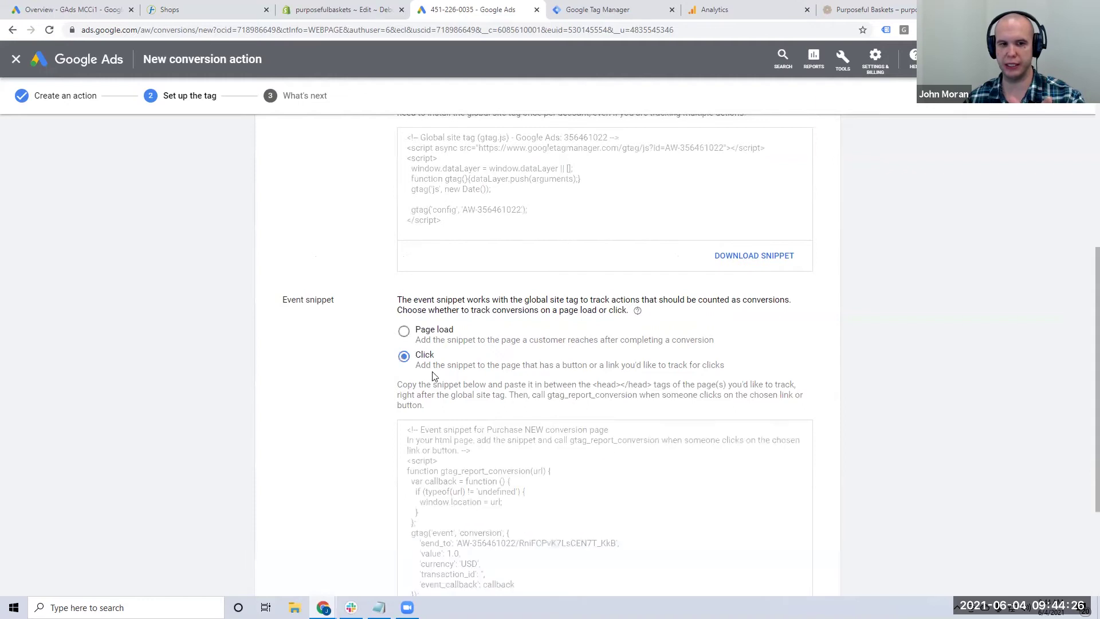
left_click(434, 337)
scroll(429, 374, "down", 1)
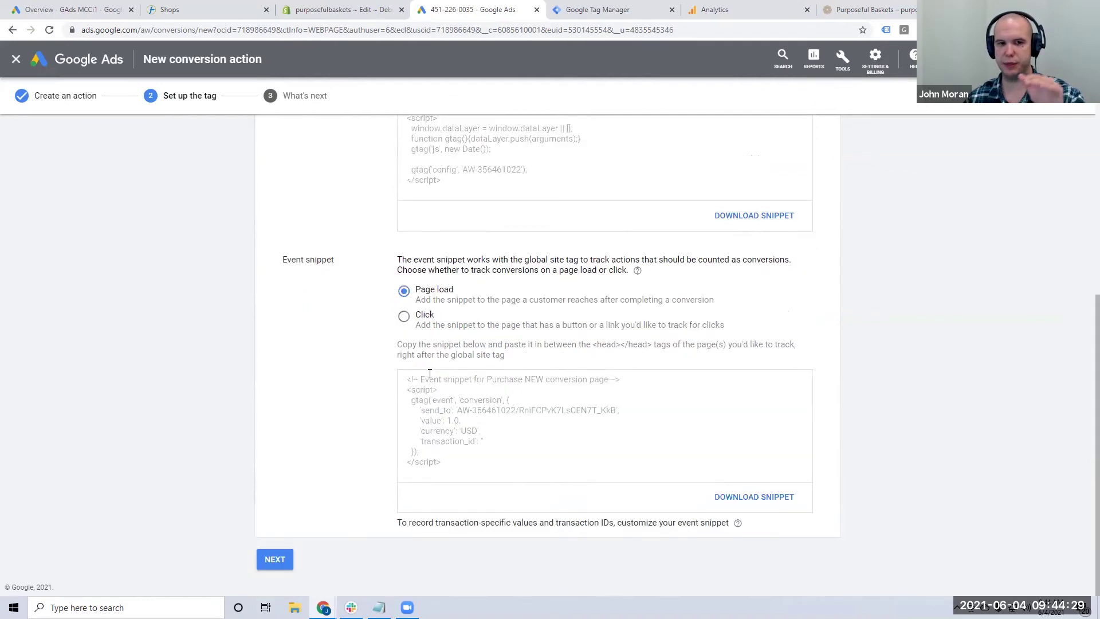
left_click(498, 397)
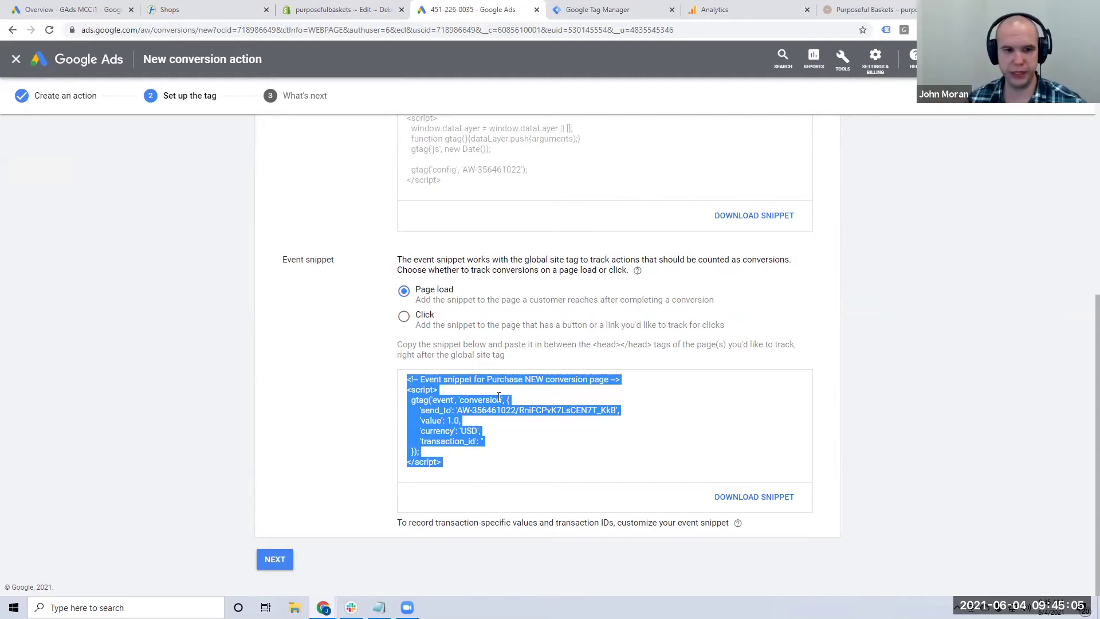
left_click(475, 404)
key("ctrl+a")
left_click(451, 403)
key("ctrl+c")
Switch to the Shopify admin and open the Checkout settings at the Additional scripts field.
left_click(250, 8)
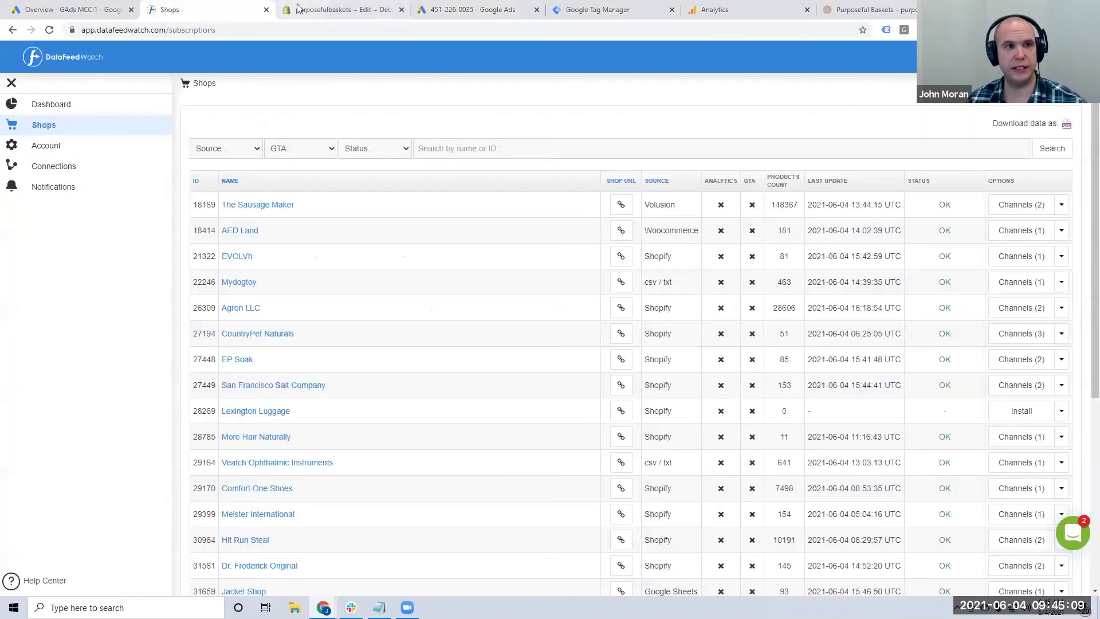
left_click(297, 7)
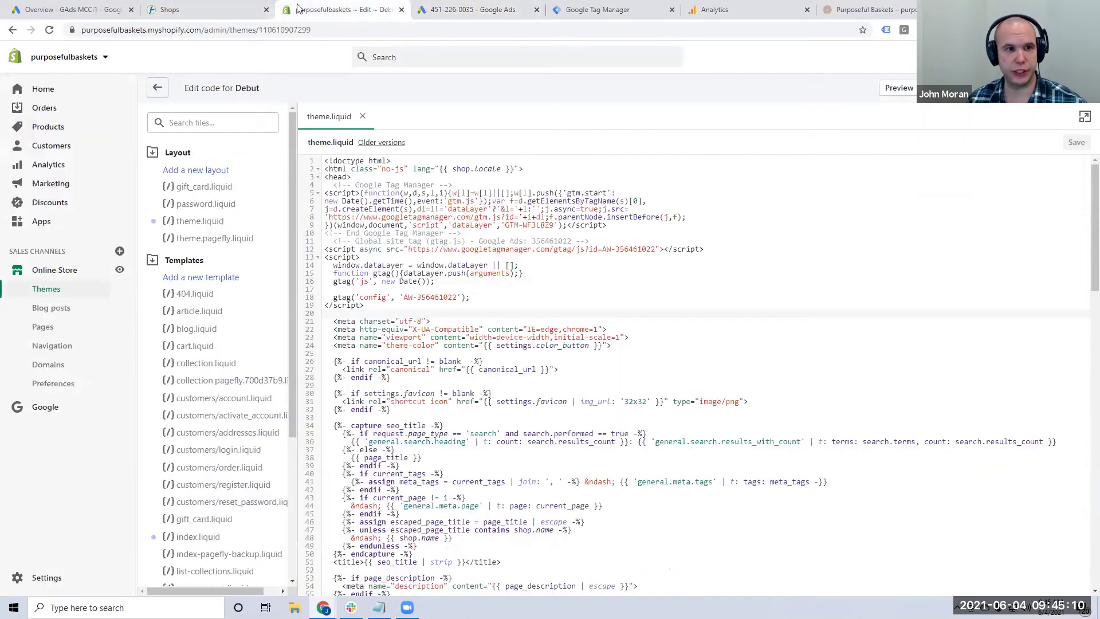
left_click(43, 580)
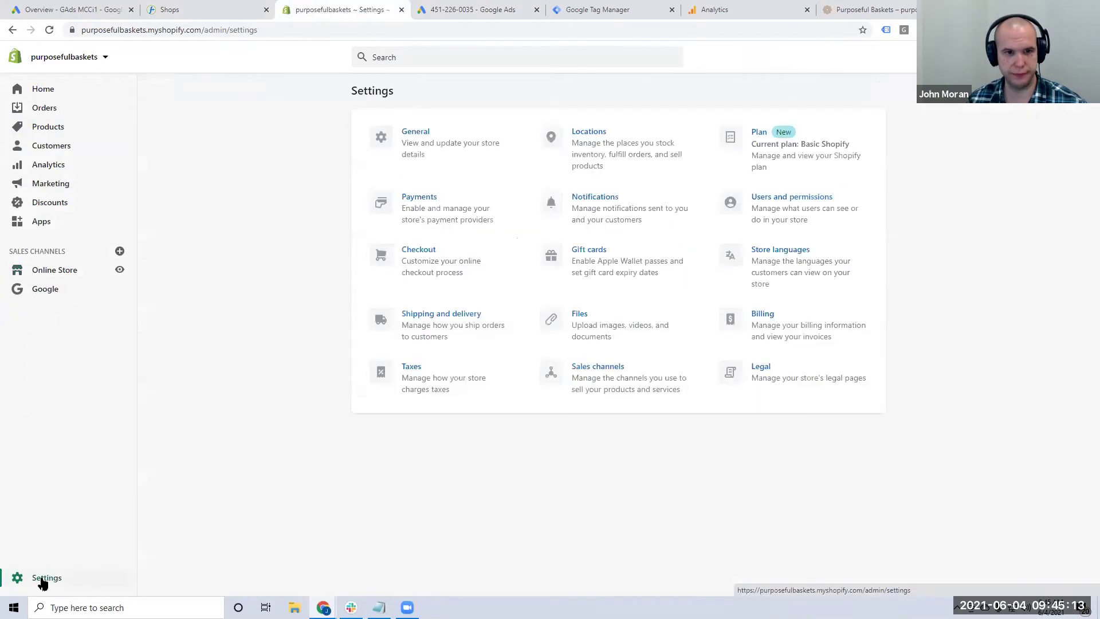
left_click(421, 254)
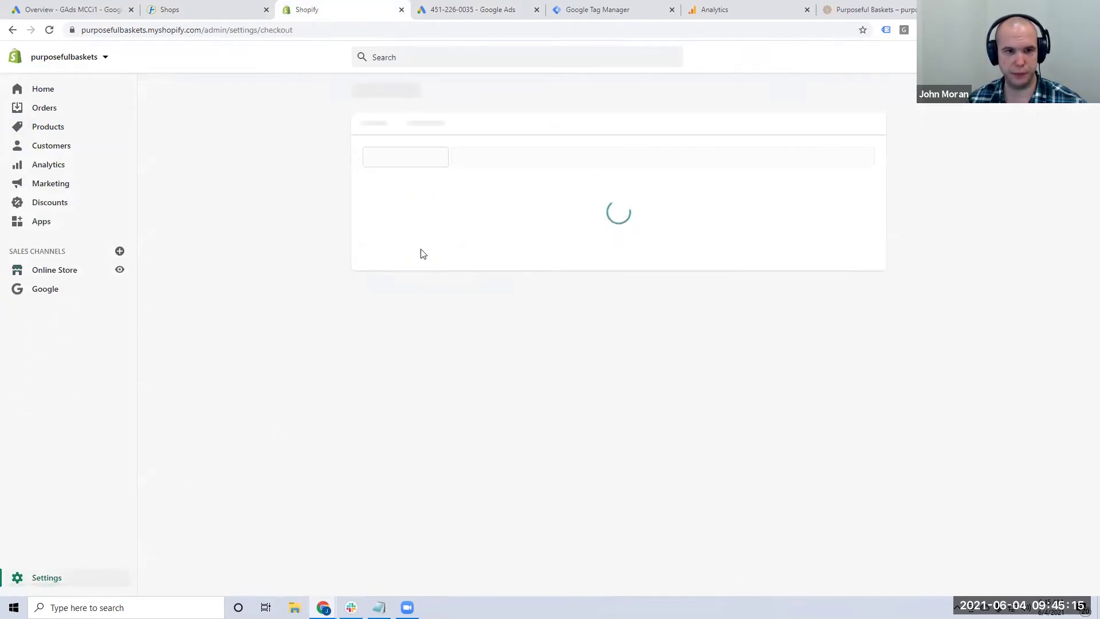
scroll(764, 439, "down", 2)
scroll(763, 439, "down", 20)
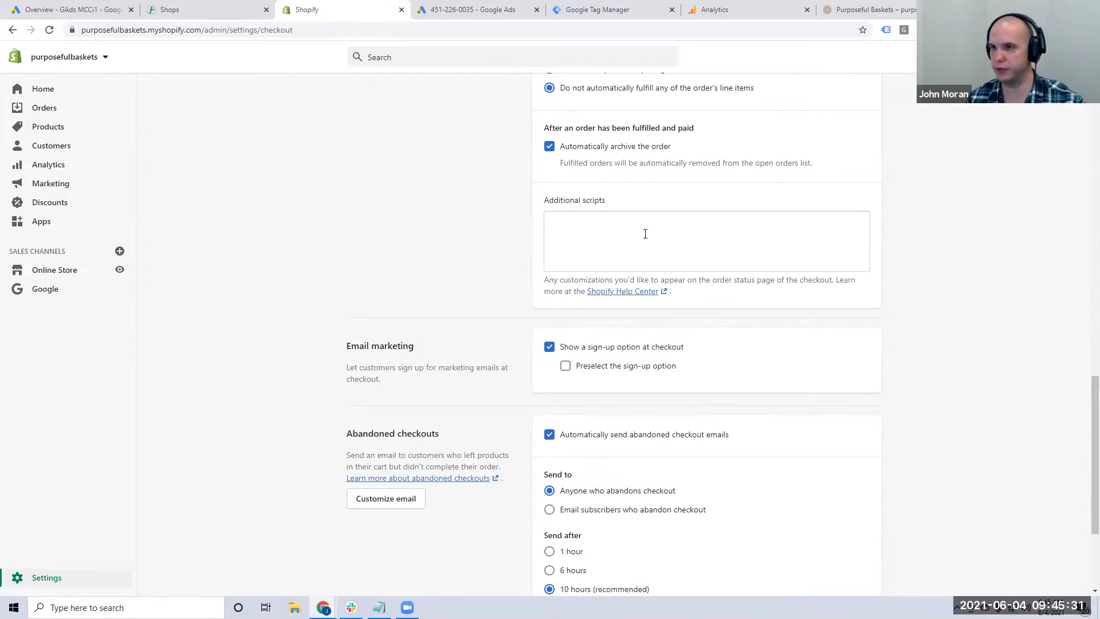
Paste the Purchase NEW event snippet into Additional scripts and remove the blank line after the closing script tag.
left_click(645, 234)
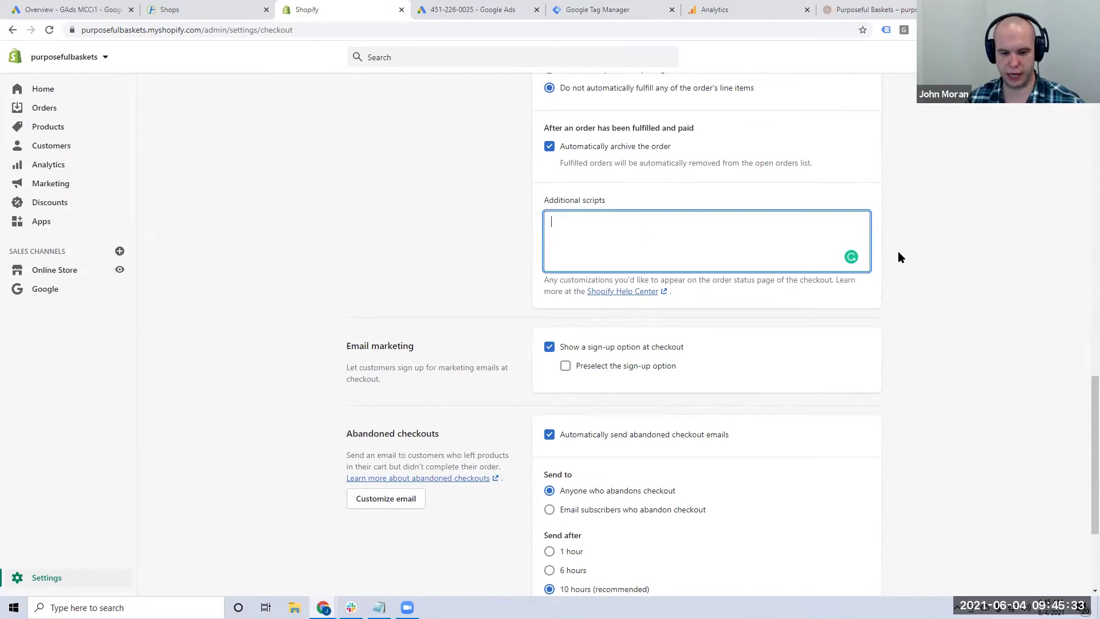
key("ctrl+v")
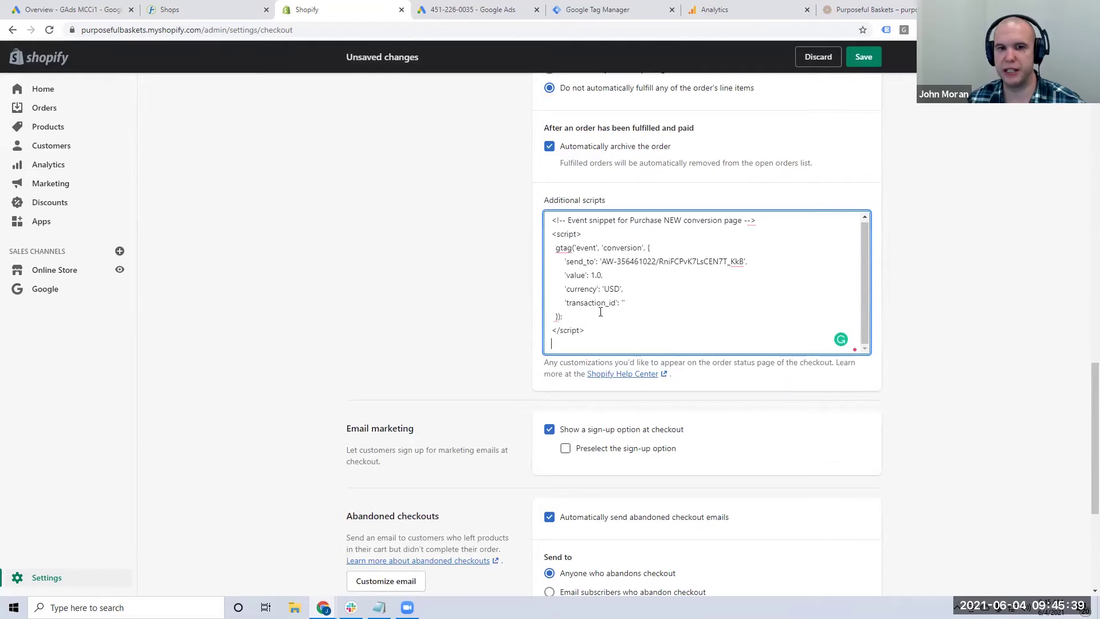
key("BackSpace")
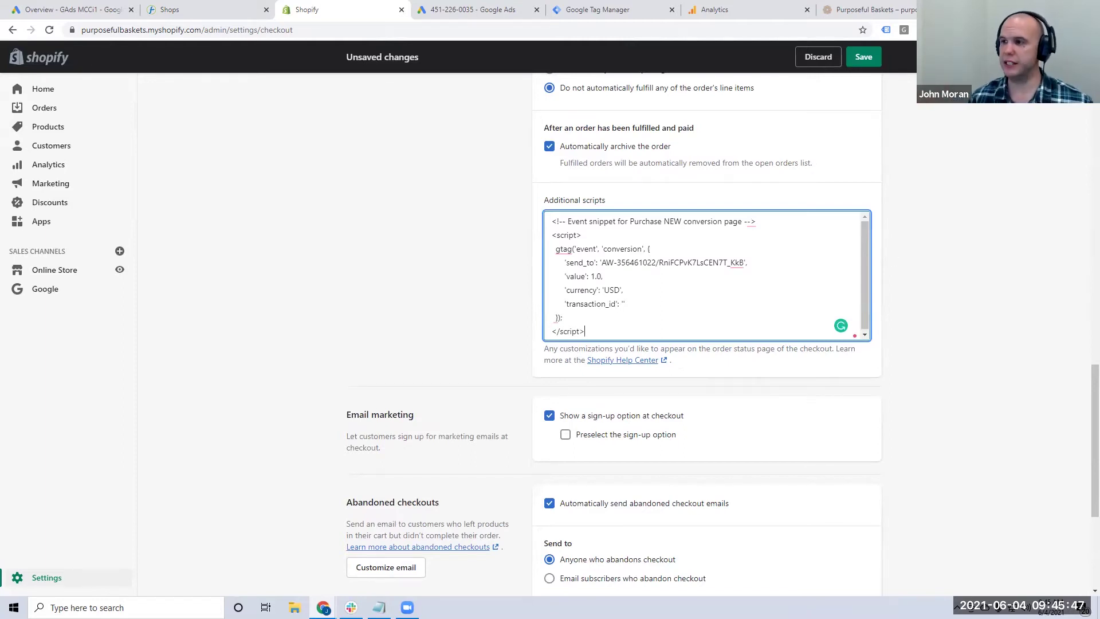
Review the Liquid variables in Notepad against the send_to, value and transaction_id fields of the pasted event snippet.
key("alt+Tab")
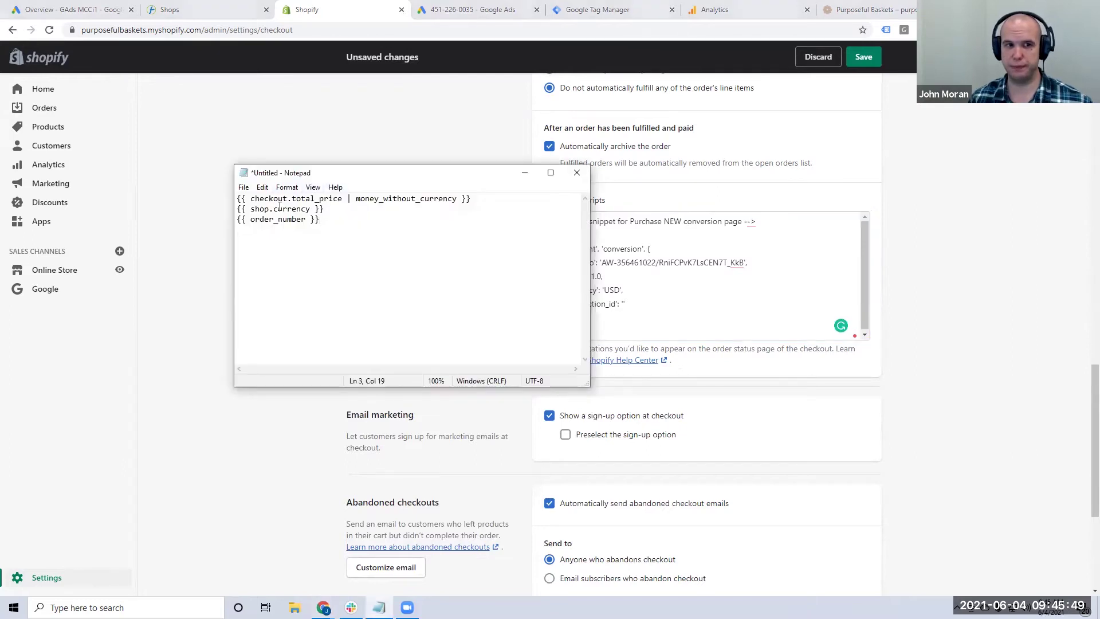
left_click_drag(370, 172, 284, 169)
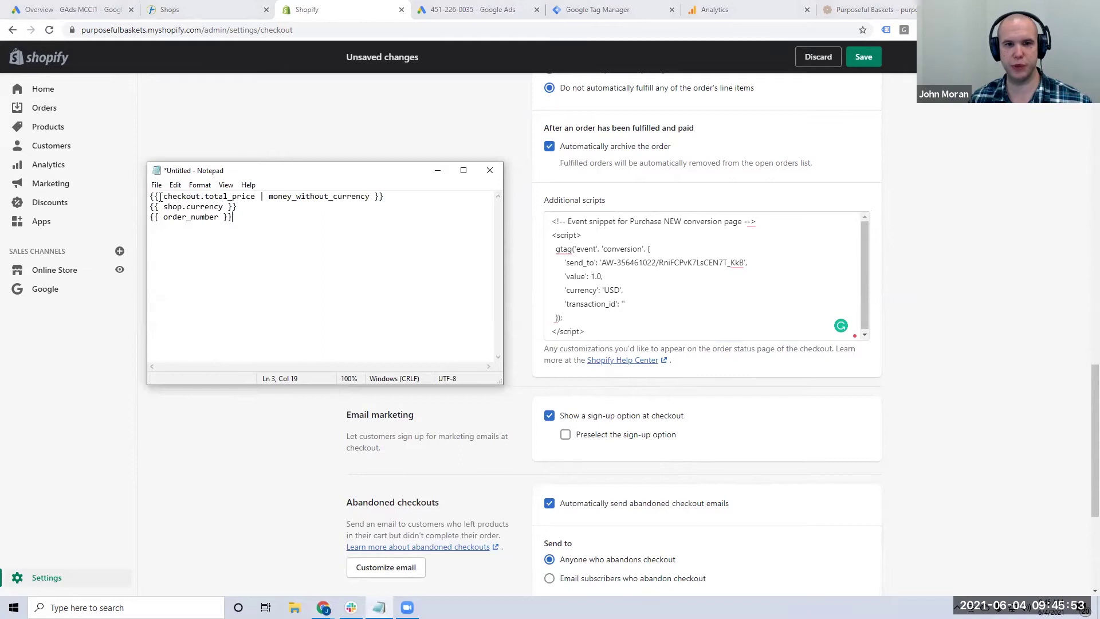
left_click(599, 276)
left_click_drag(601, 277, 592, 280)
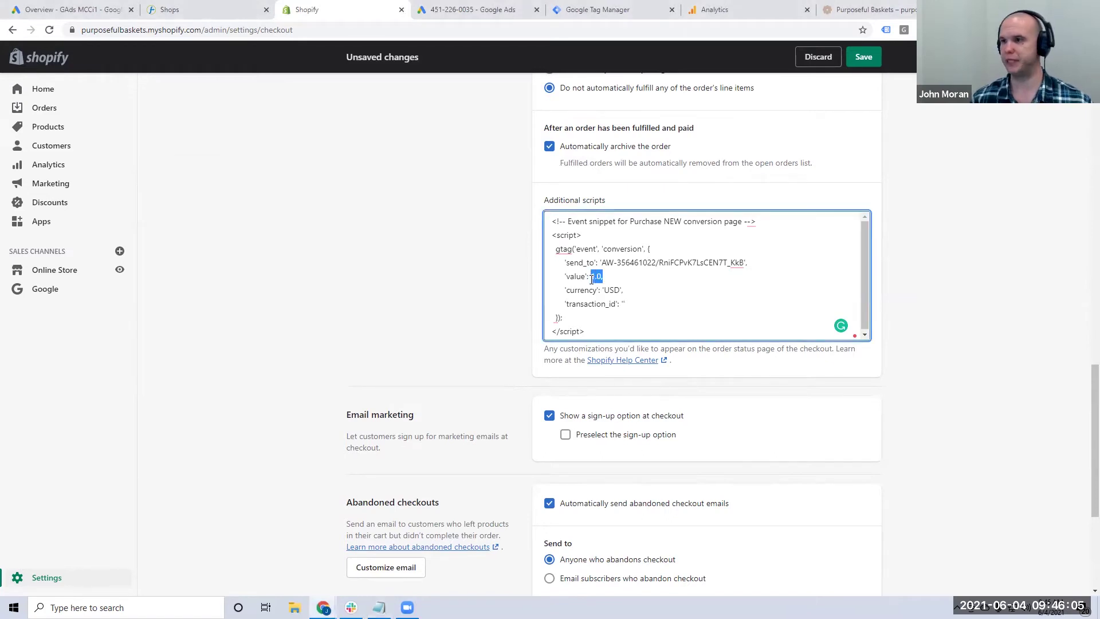
left_click(637, 289)
left_click_drag(598, 264, 750, 263)
left_click_drag(588, 276, 596, 276)
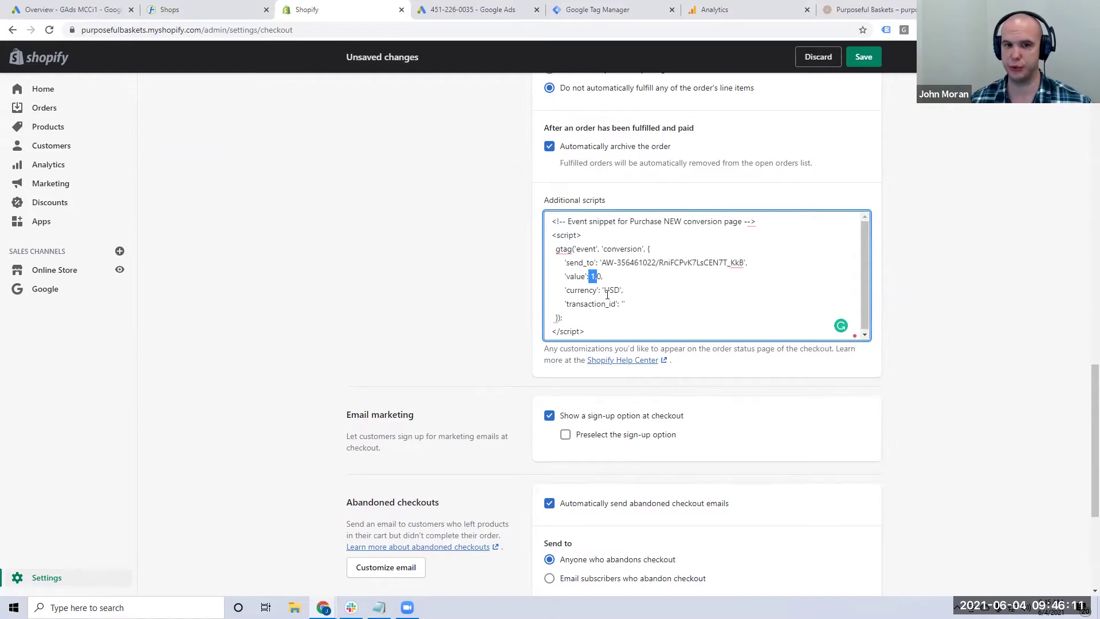
left_click(621, 304)
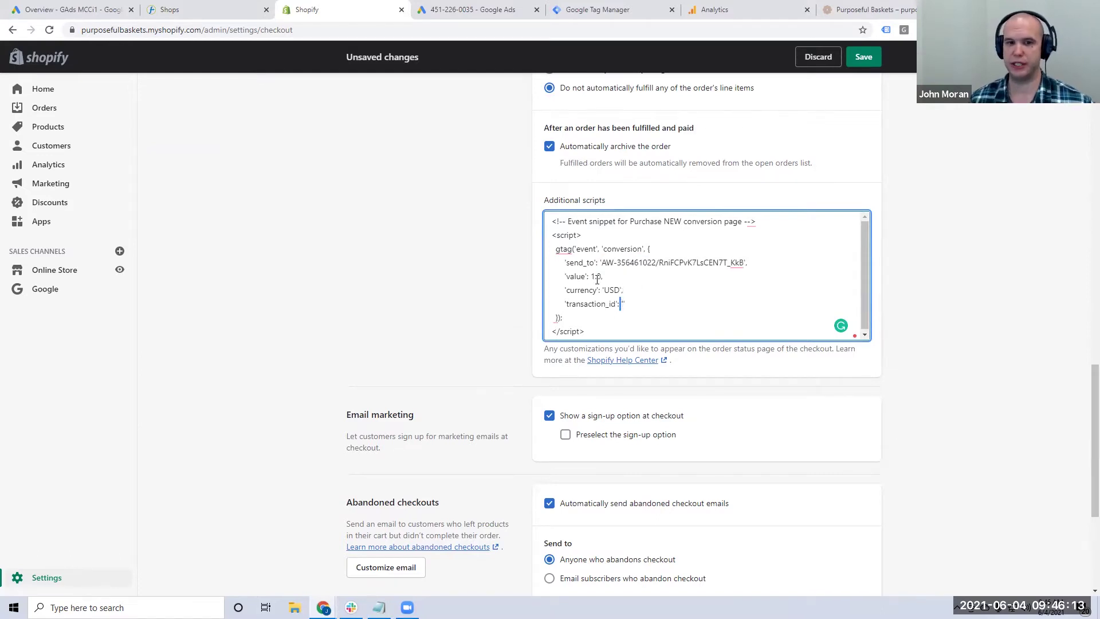
left_click_drag(597, 278, 601, 276)
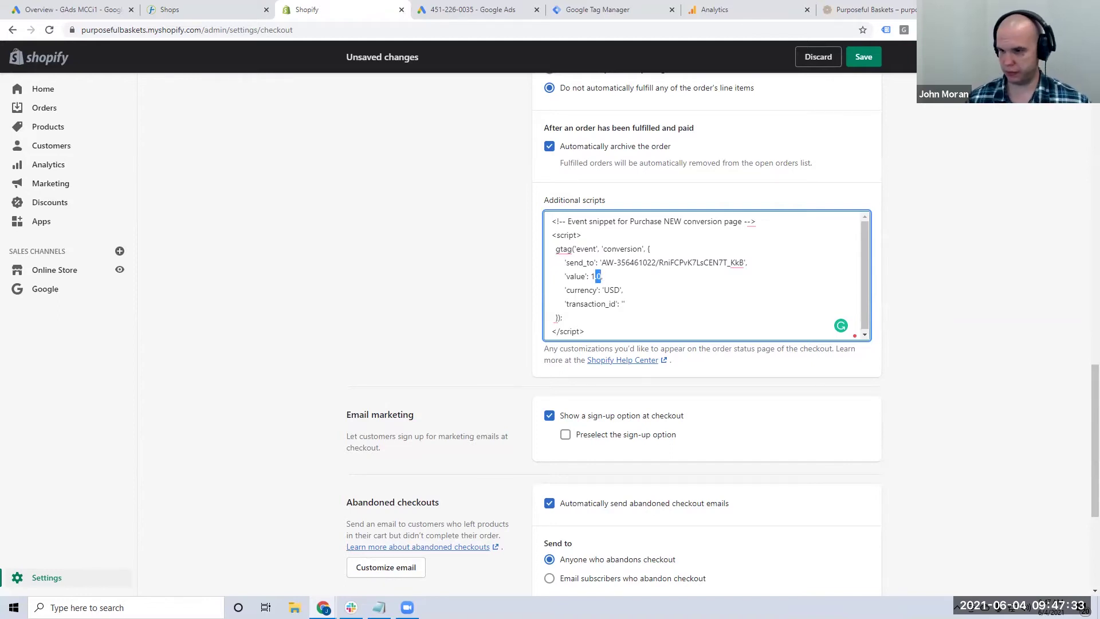
Replace the event snippet's value 1.0 with {{ checkout.total_price | money_without_currency }} copied from Notepad.
key("alt+Tab")
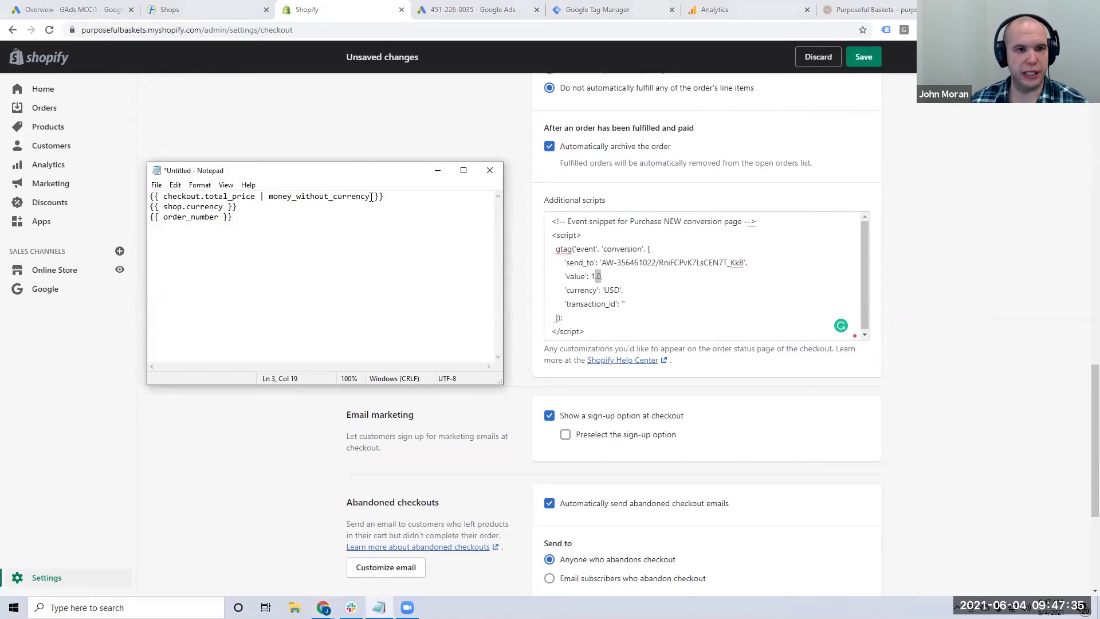
left_click_drag(384, 196, 315, 197)
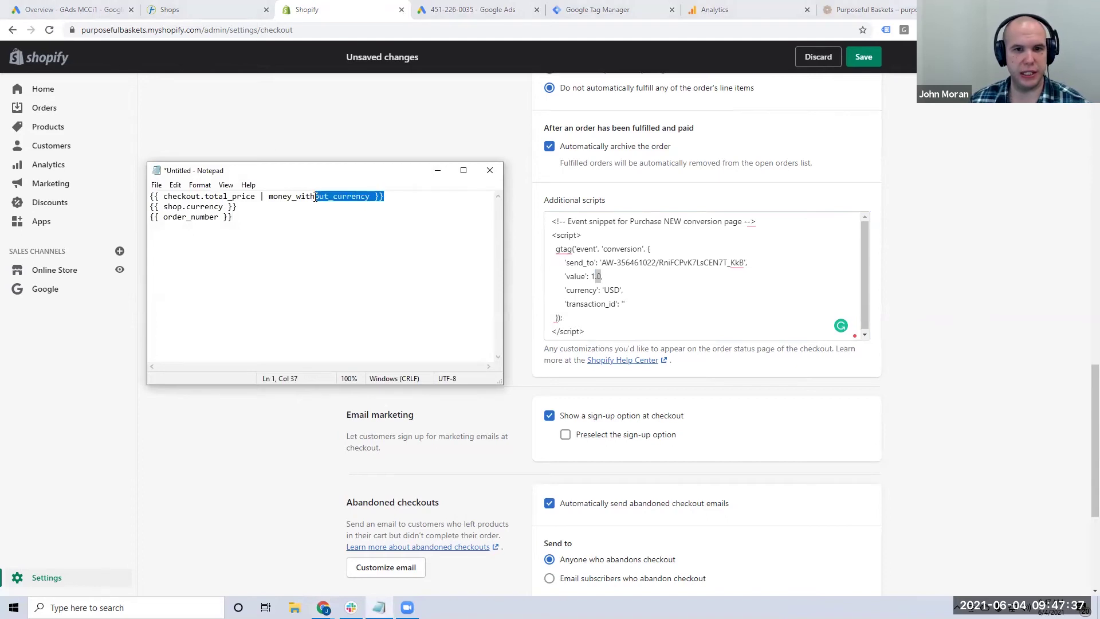
left_click(315, 197)
left_click(397, 203)
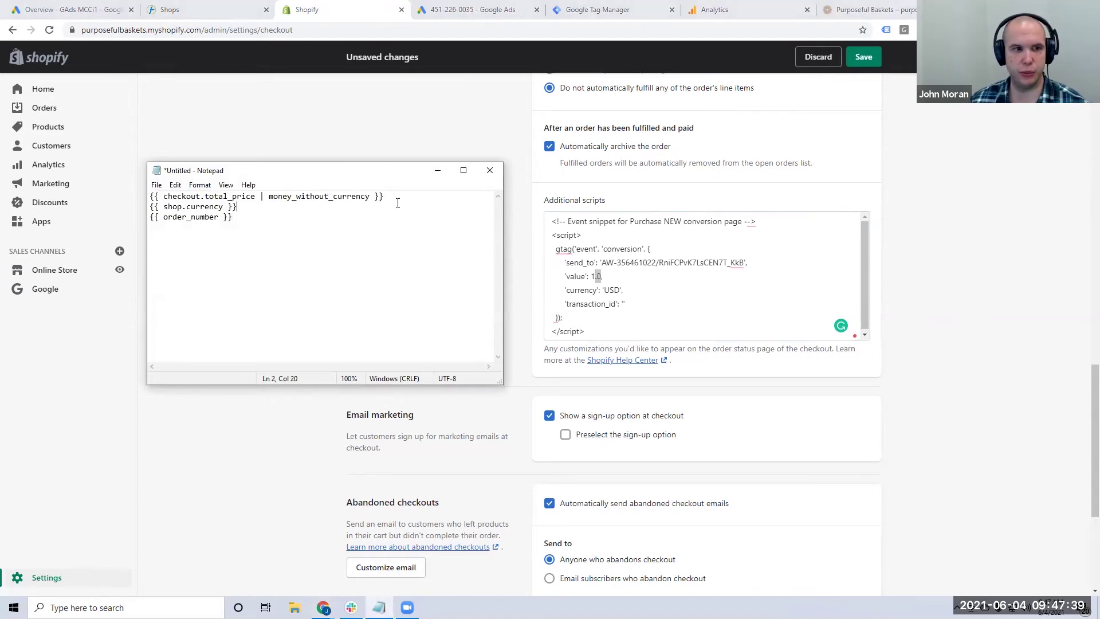
left_click_drag(383, 197, 150, 196)
key("ctrl+c")
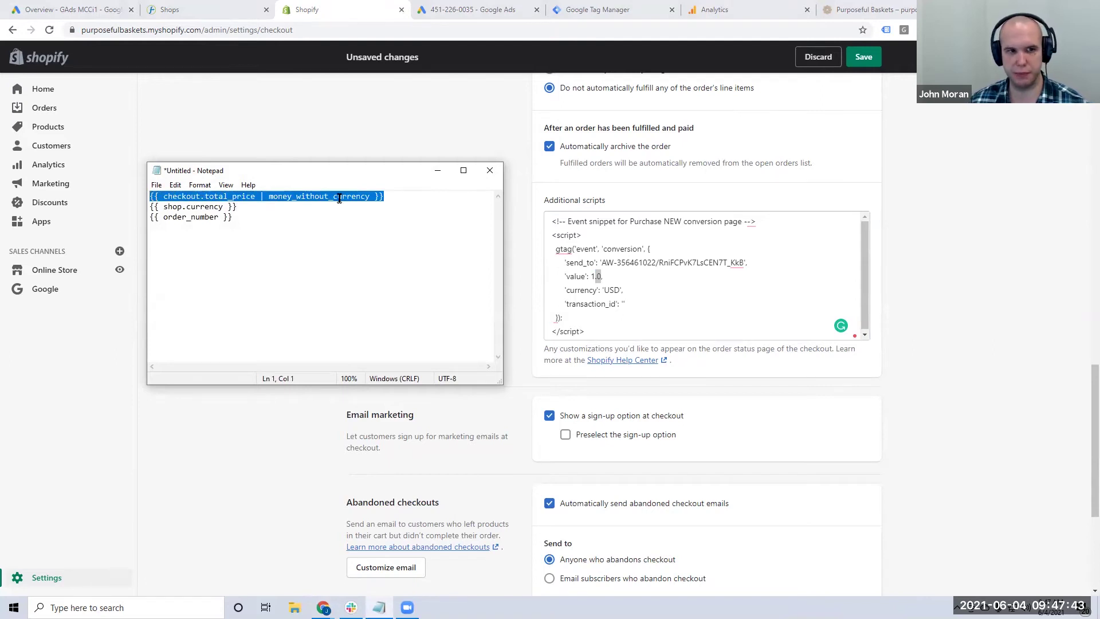
left_click(607, 276)
key("Left")
key("shift+Left")
key("shift+Left")
key("shift+Left")
key("ctrl+v")
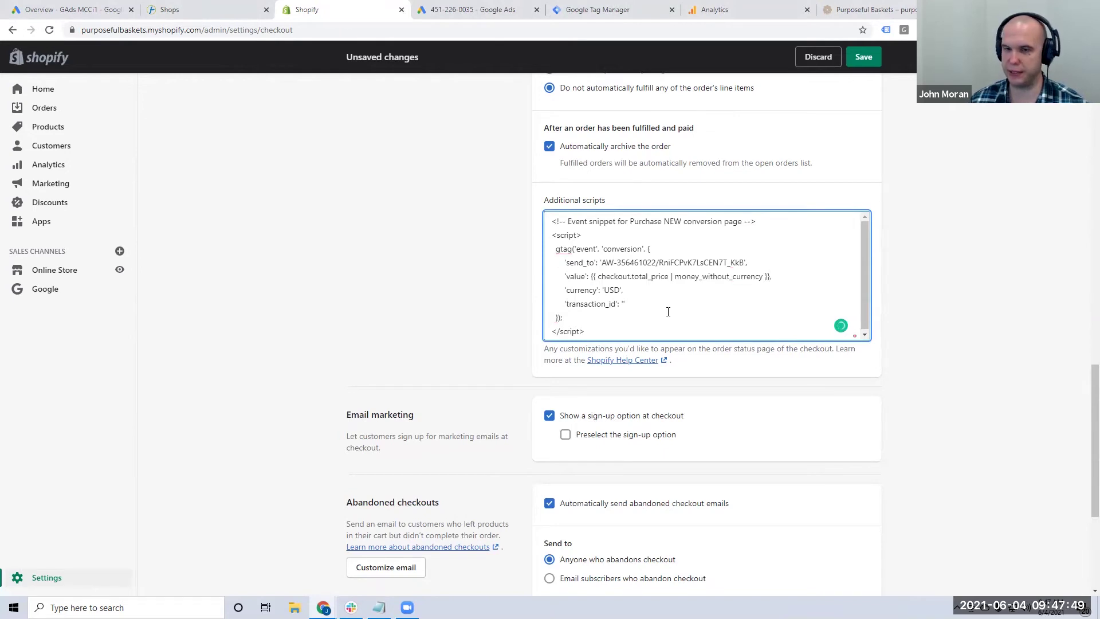
Replace USD inside the quotes of the snippet's currency field with {{ shop.currency }} copied from Notepad.
left_click(379, 607)
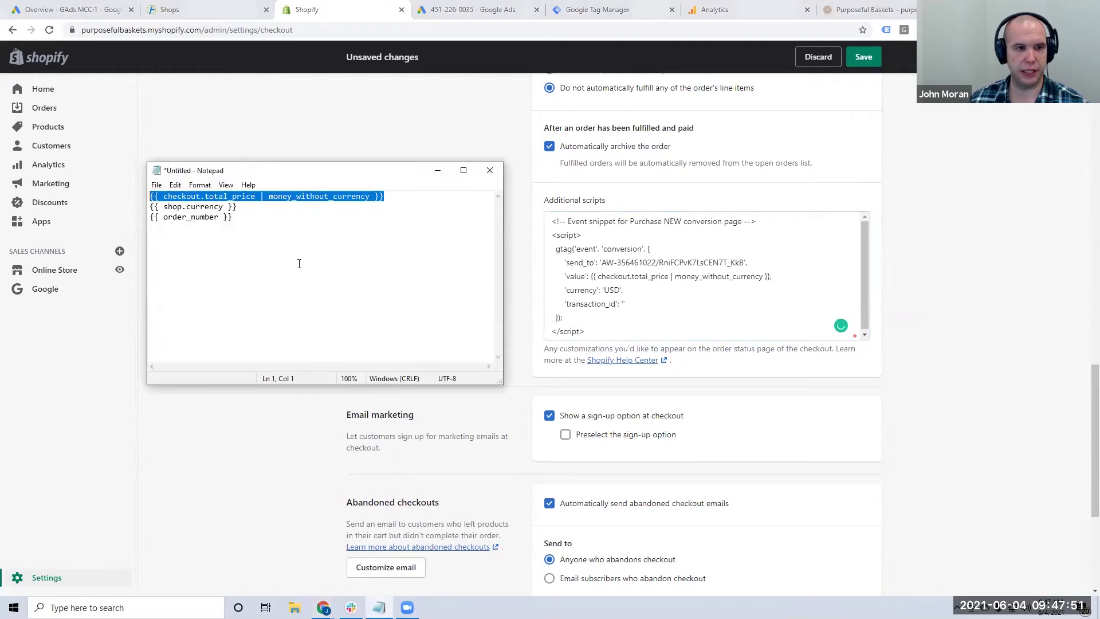
left_click_drag(237, 206, 151, 206)
key("ctrl+c")
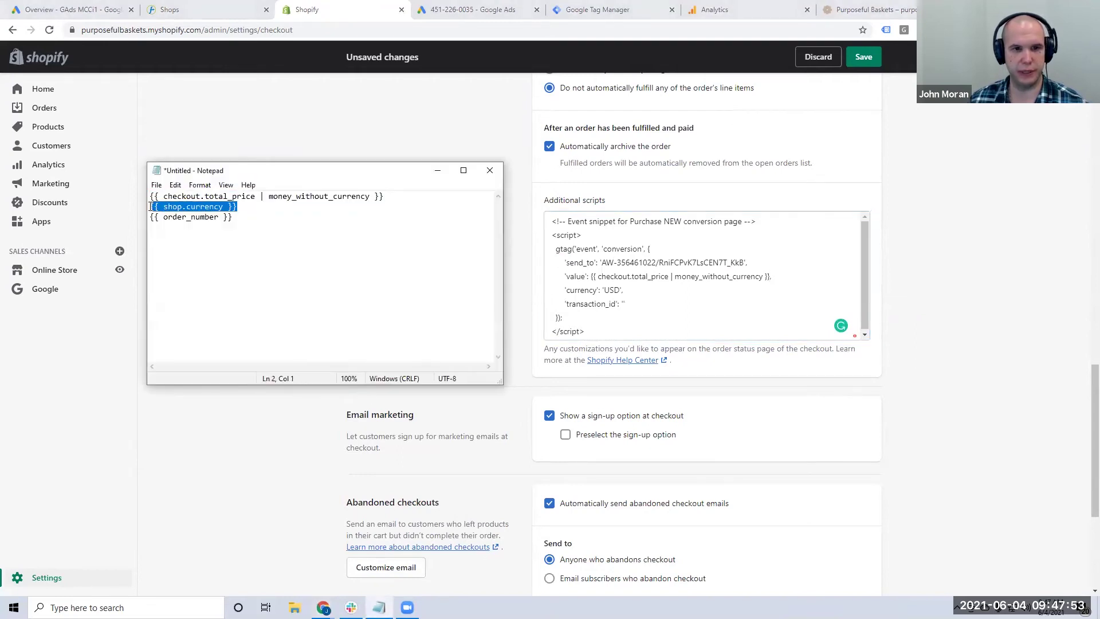
left_click(606, 291)
left_click_drag(606, 291, 622, 291)
key("ctrl+v")
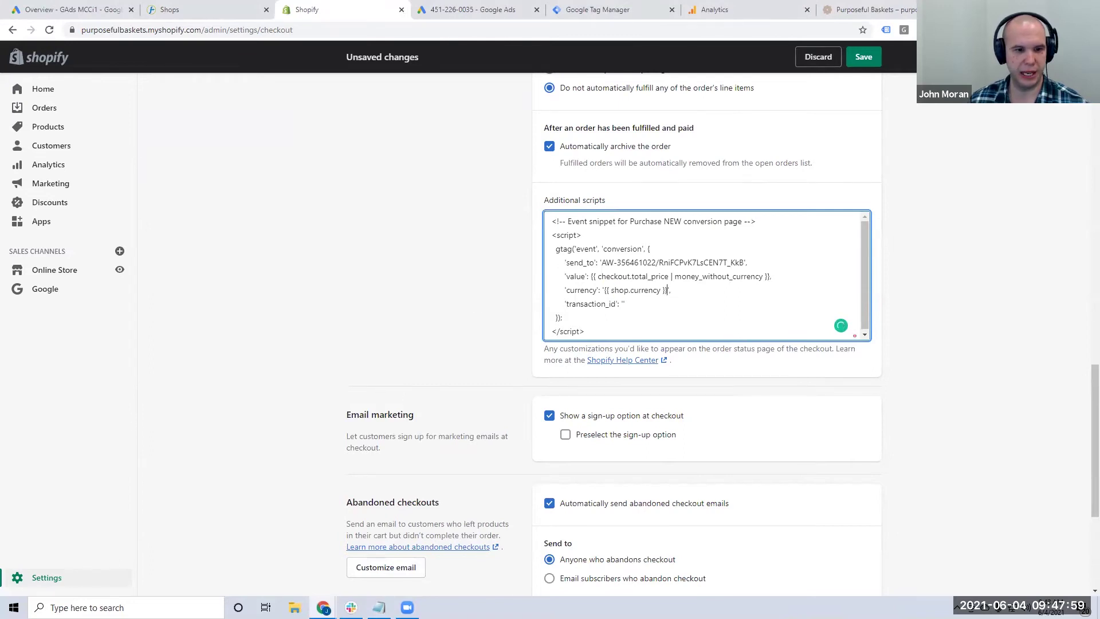
Copy {{ order_number }} from Notepad and insert it in the snippet's transaction_id field, before the empty quotes.
left_click(379, 608)
left_click_drag(234, 218, 151, 220)
key("ctrl+c")
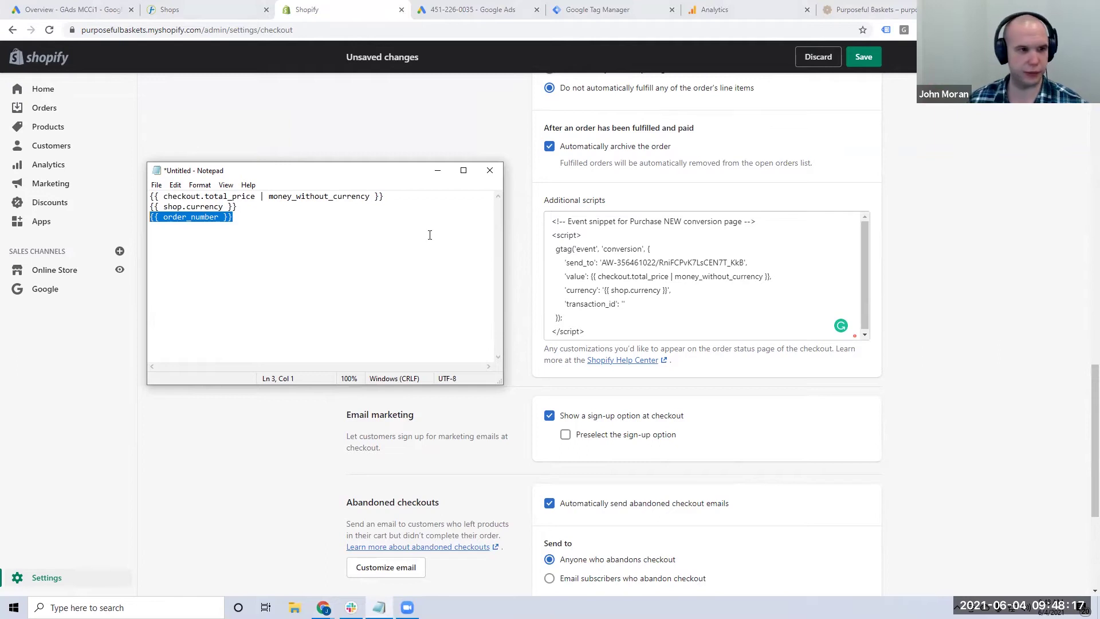
left_click(624, 304)
key("ctrl+v")
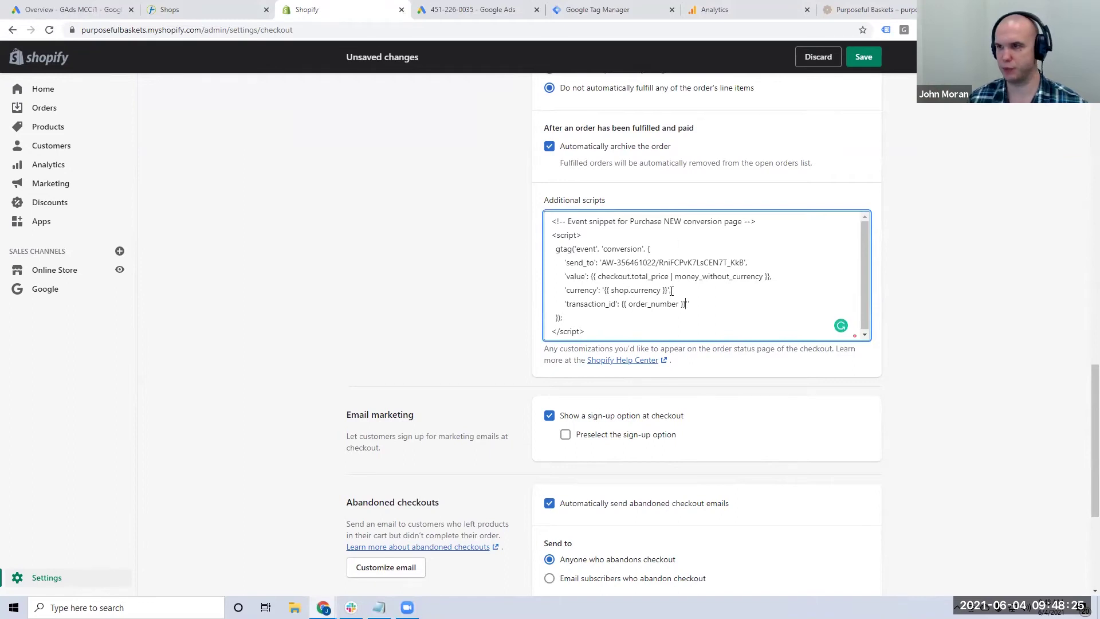
Review the total price, shop currency and order number variables inserted in the event snippet.
left_click_drag(598, 275, 763, 275)
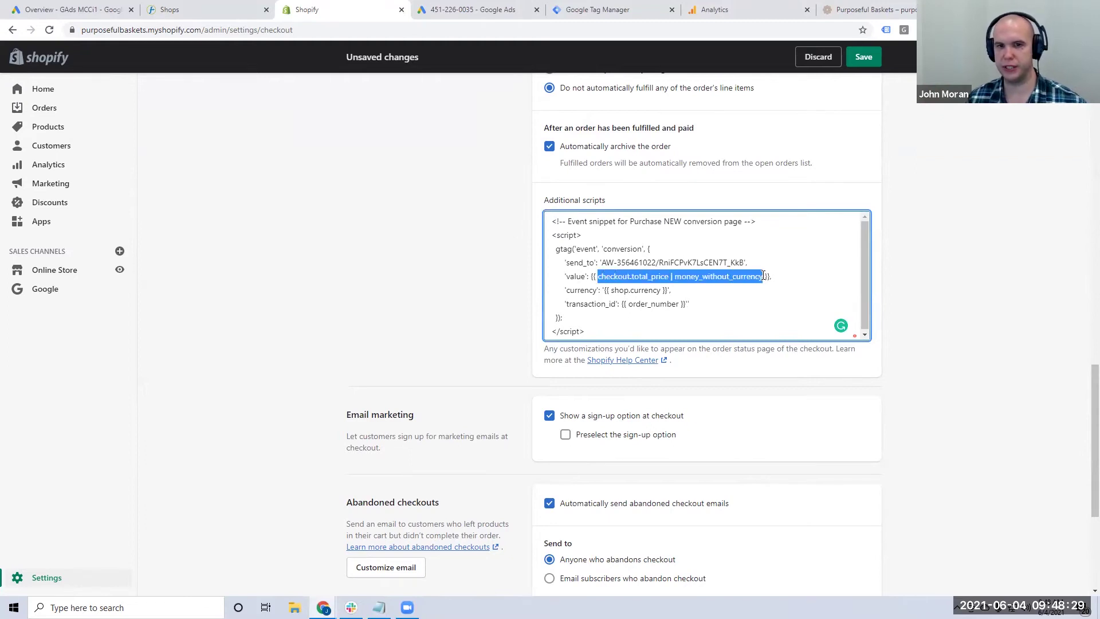
left_click(619, 277)
left_click_drag(619, 276, 763, 276)
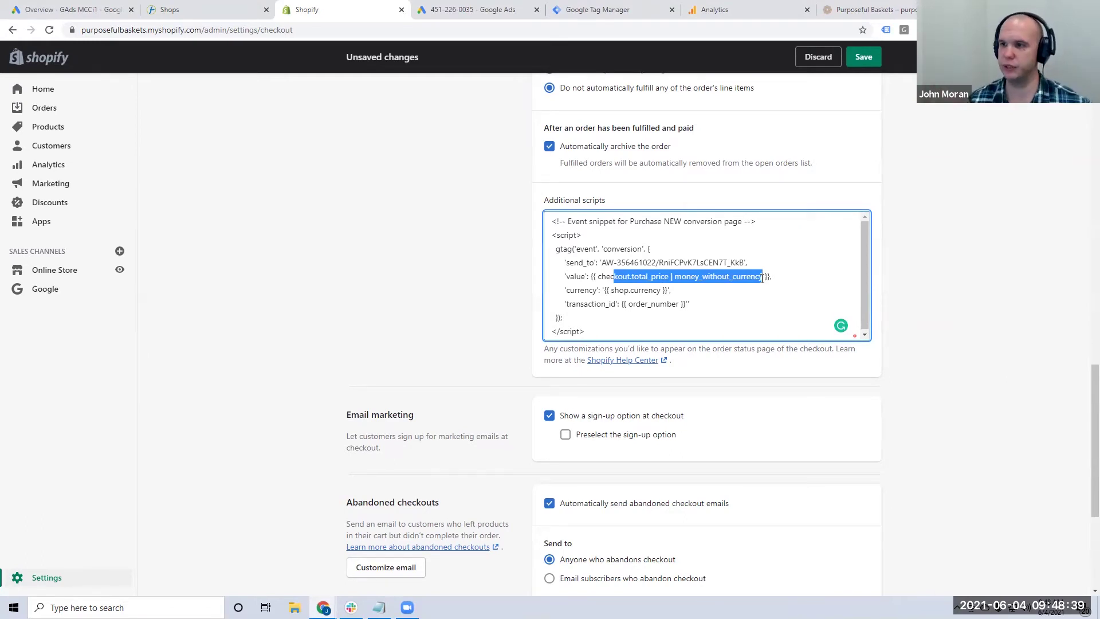
left_click(679, 281)
left_click_drag(614, 290, 663, 293)
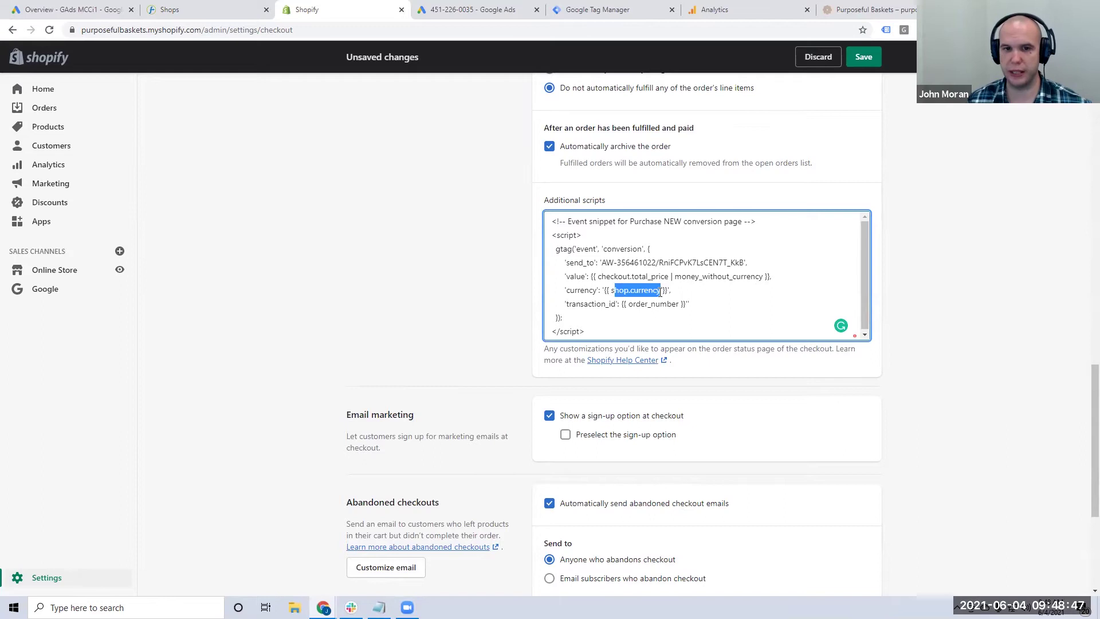
left_click(661, 291)
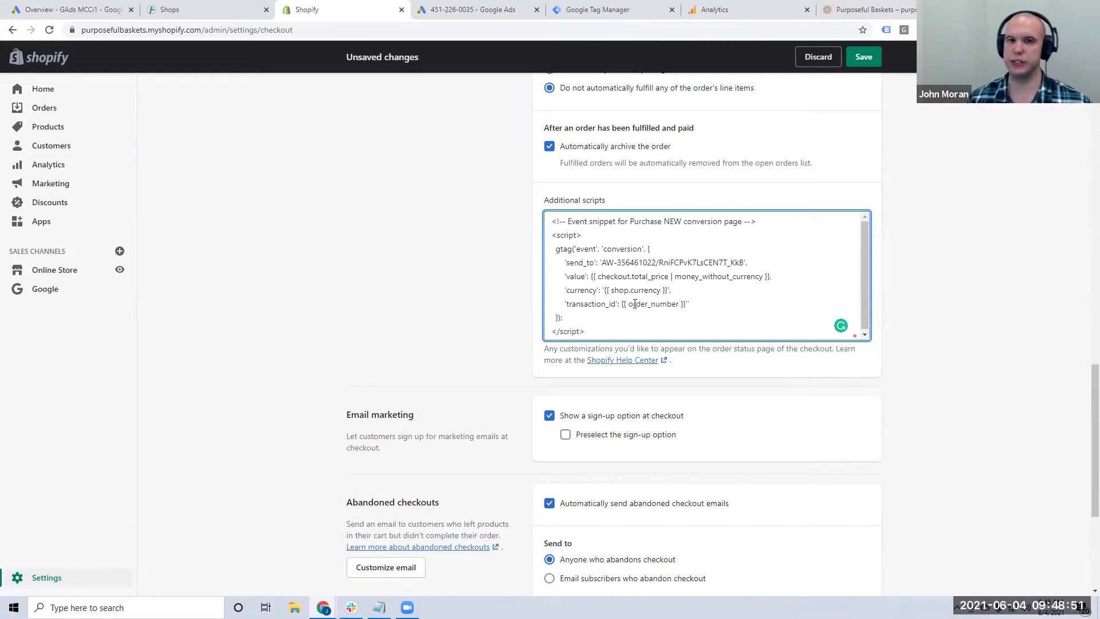
left_click_drag(629, 304, 679, 305)
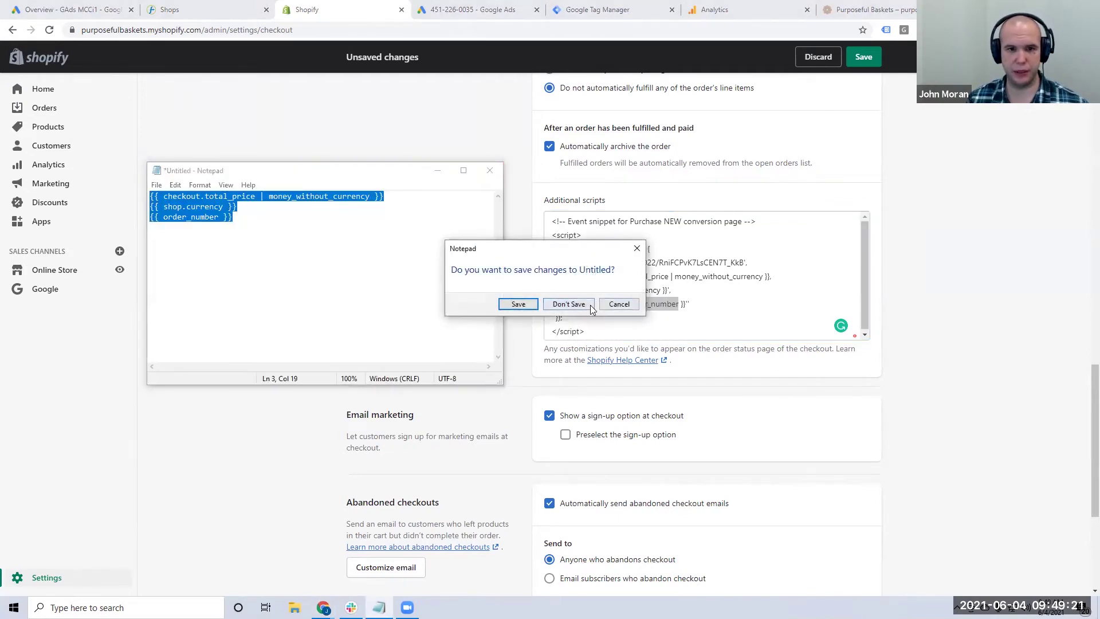
Close the Notepad notes without saving them and save the checkout settings with the customized event snippet.
left_click(590, 306)
left_click(694, 274)
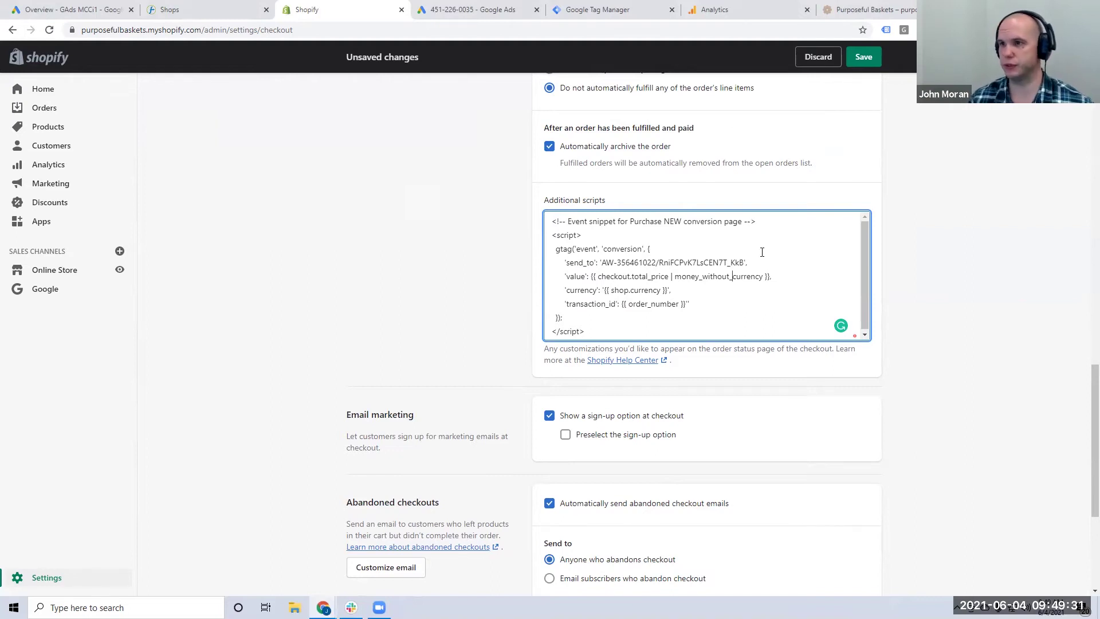
left_click(860, 56)
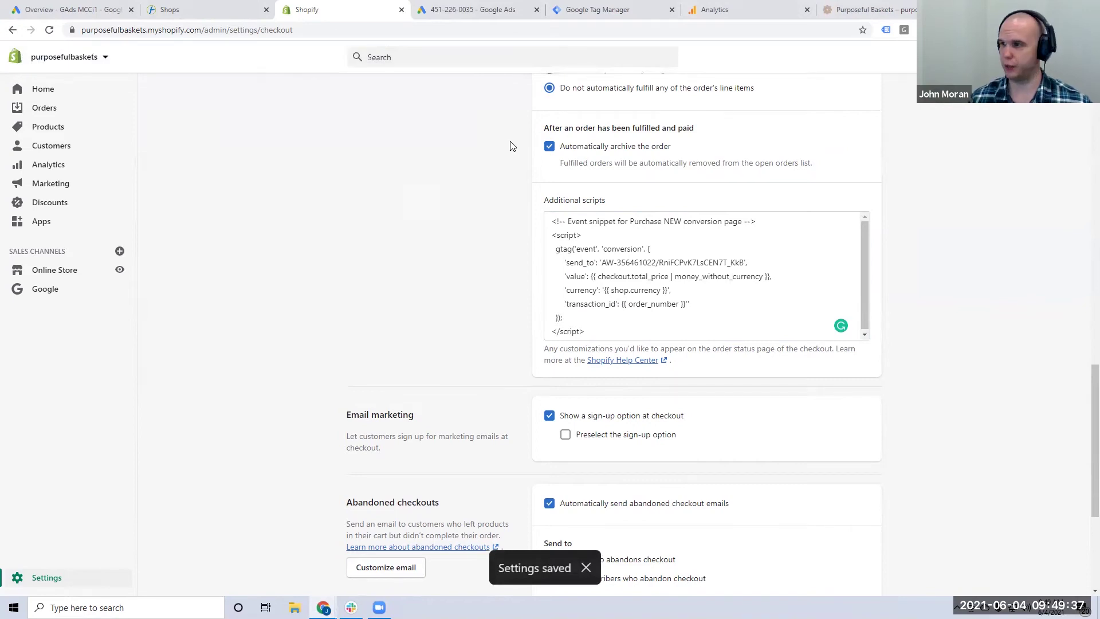
Return to Google Ads and finish the Purchase NEW conversion action setup through to the conversion actions list.
left_click(490, 8)
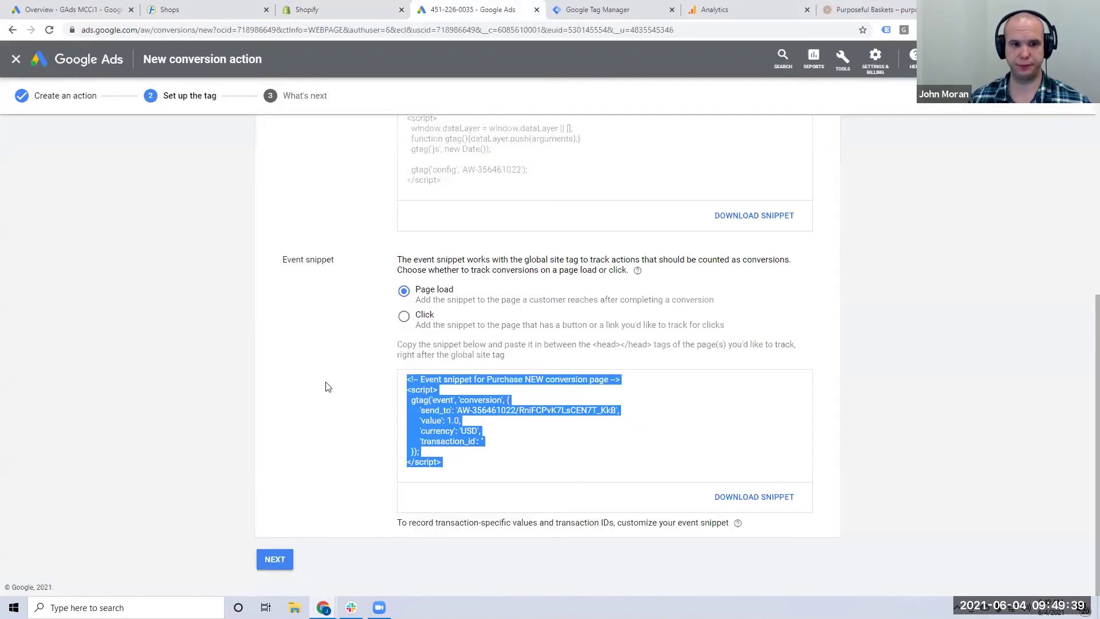
left_click(245, 385)
left_click(275, 559)
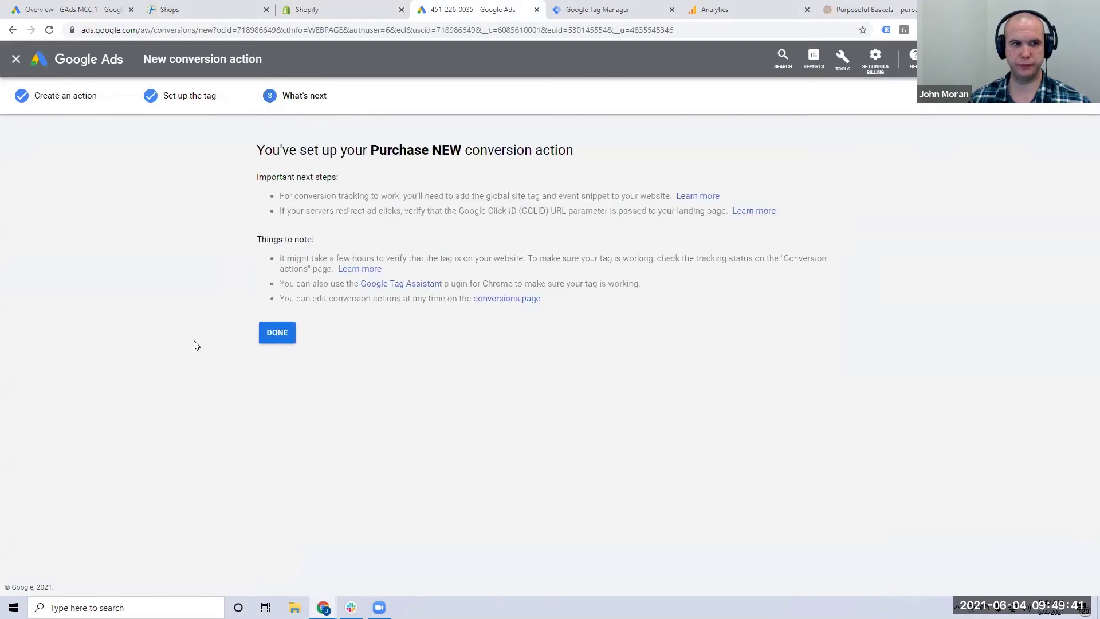
left_click(281, 333)
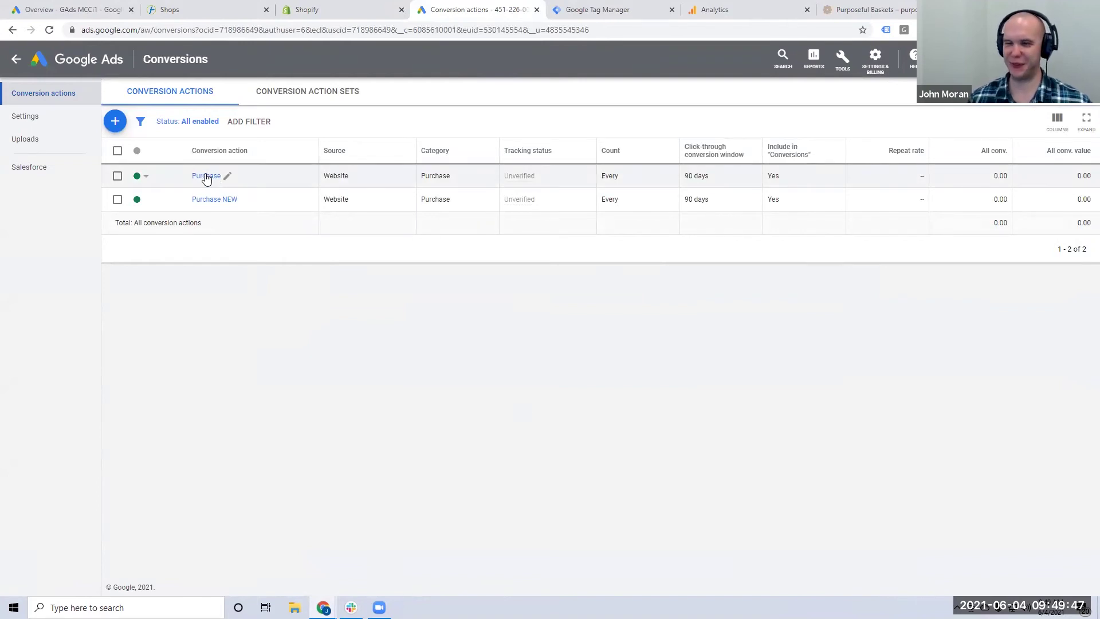
Remove the old Purchase conversion action, leaving Purchase NEW enabled.
left_click(118, 176)
left_click(182, 121)
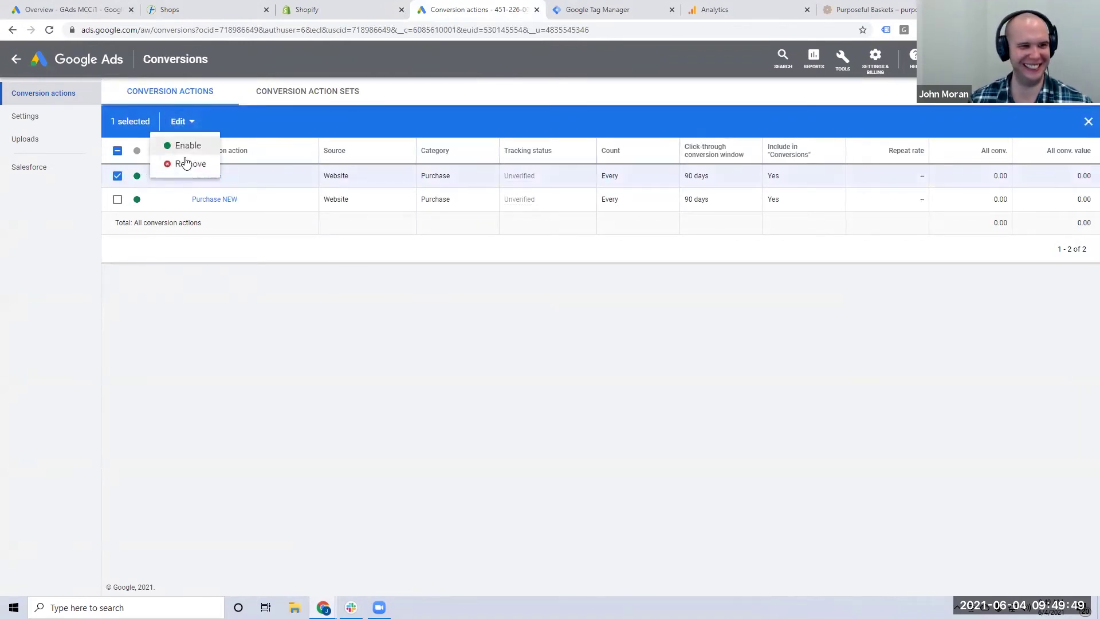
left_click(177, 162)
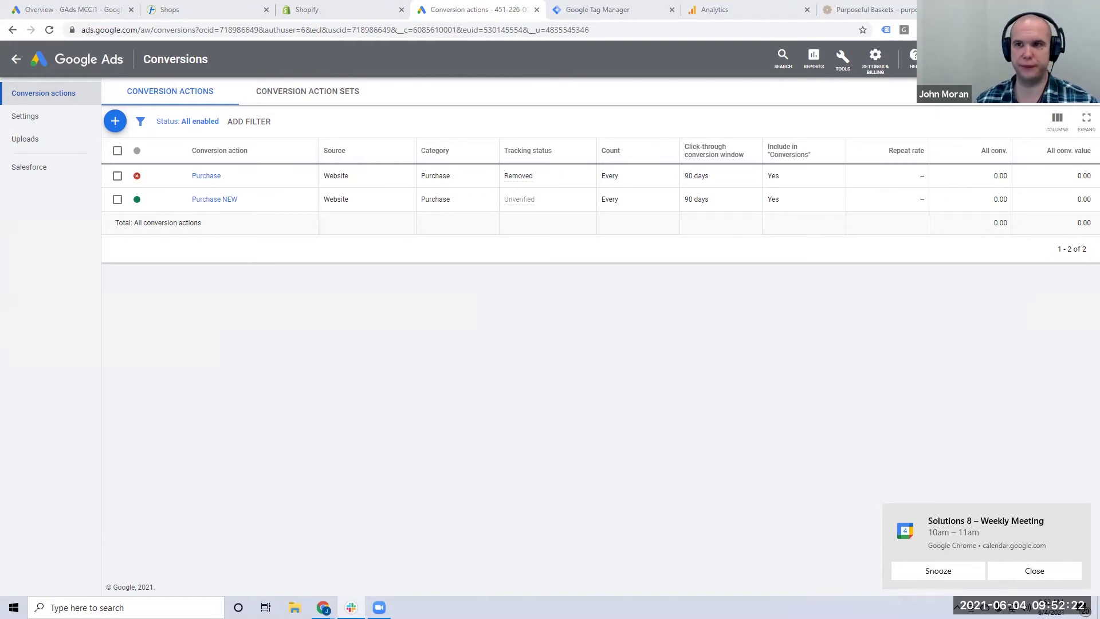
Switch to another Google account's Google Ads conversion actions and compare the sources of its Google Analytics and website purchase actions.
left_click(1078, 59)
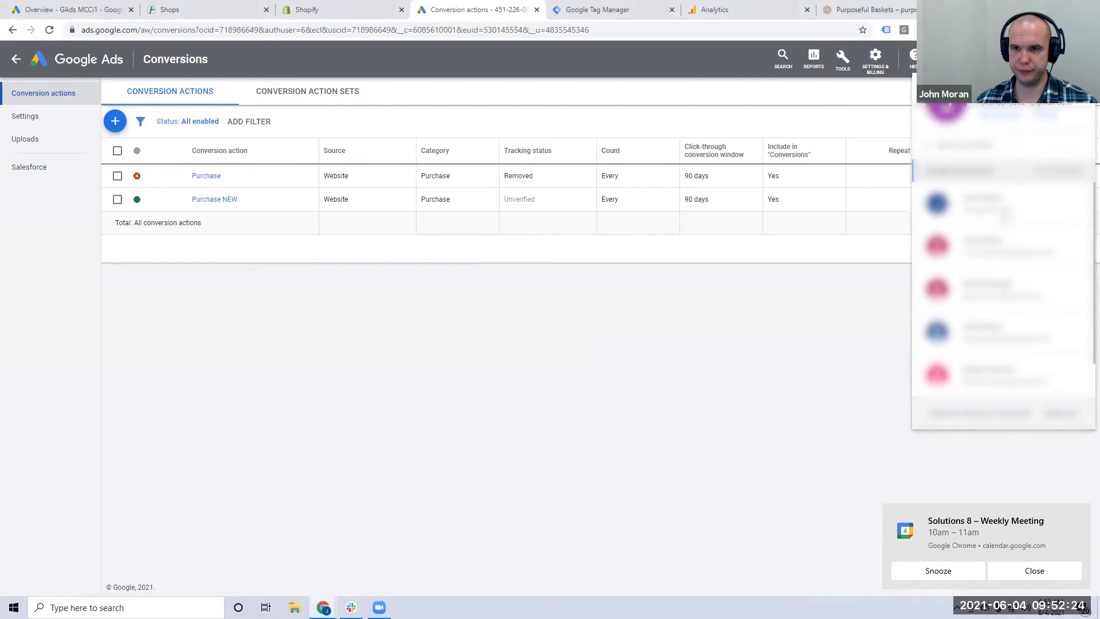
left_click(985, 203)
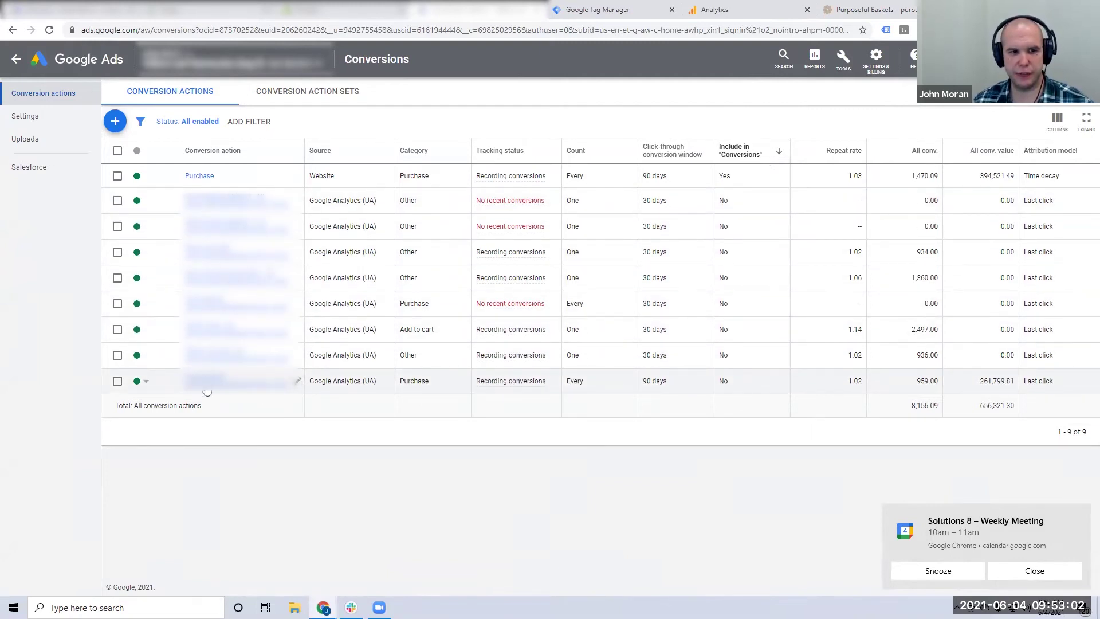
left_click_drag(325, 381, 362, 381)
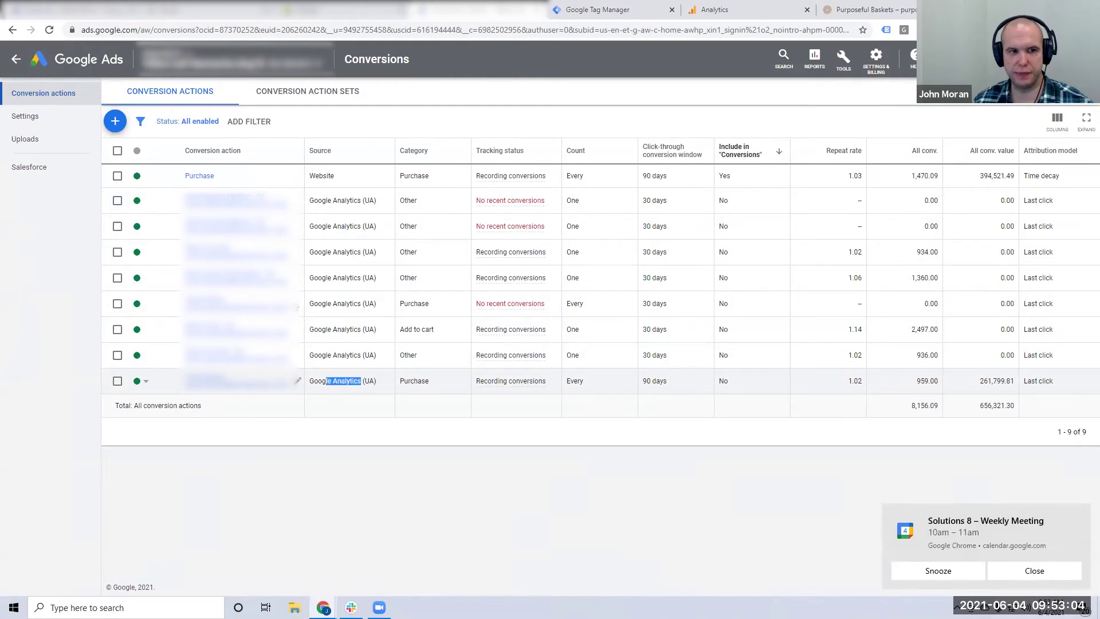
left_click_drag(318, 174, 331, 175)
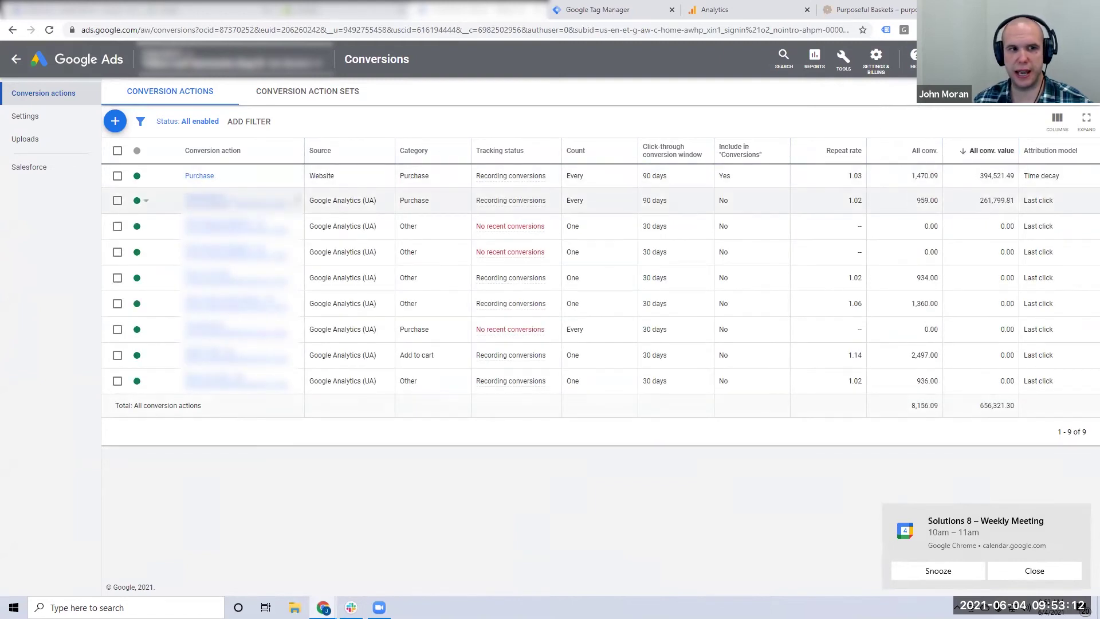
Compare the all-conversion value of the Google Analytics purchase action with that of the website Purchase action.
left_click_drag(978, 201, 1019, 203)
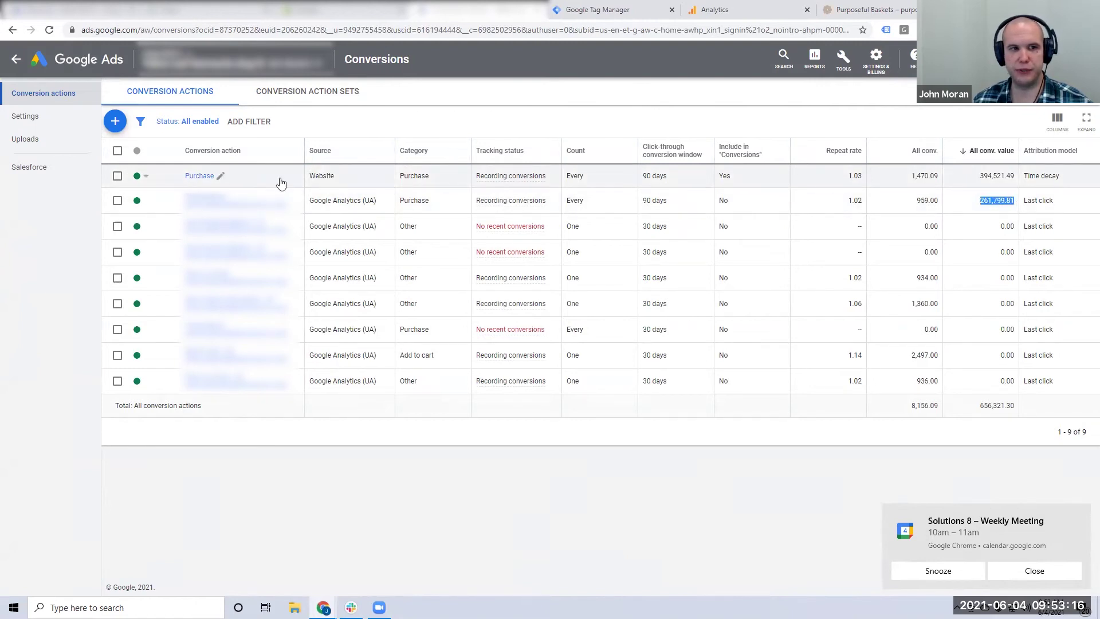
left_click_drag(323, 177, 331, 177)
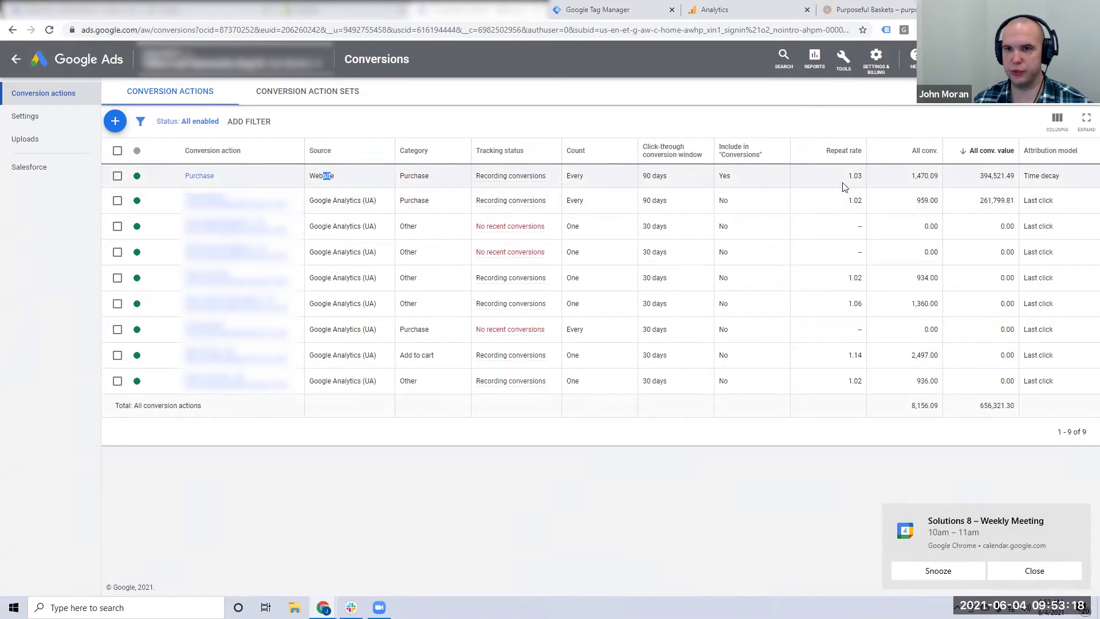
left_click(983, 178)
left_click_drag(983, 178, 1018, 179)
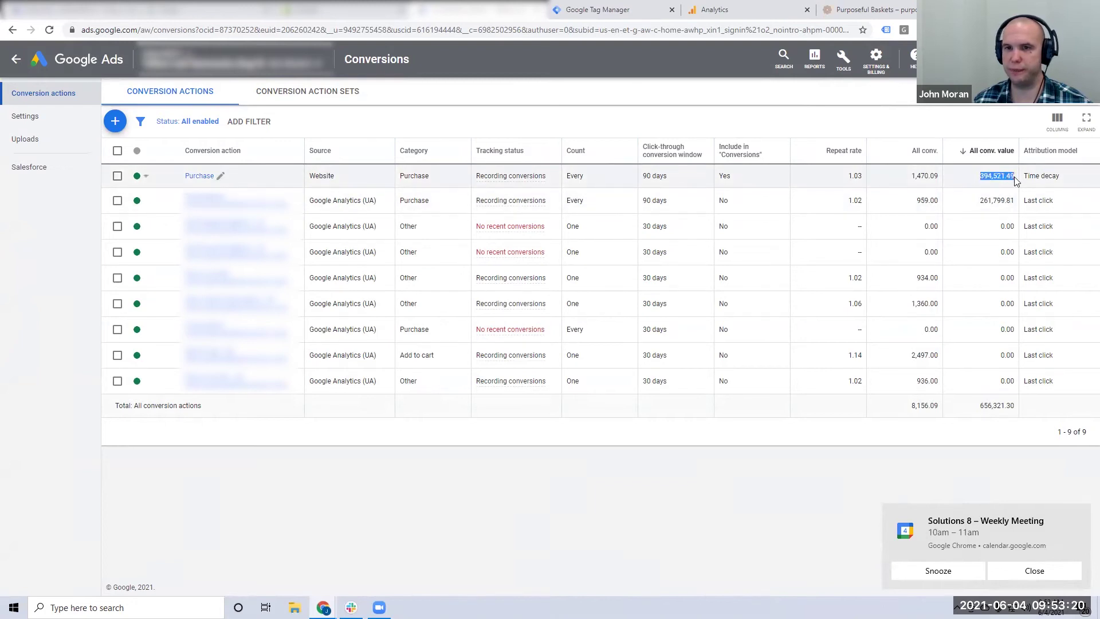
Check the conversion window, the Include in "Conversions" setting of both purchase actions, and the total all-conversion value.
left_click_drag(645, 202, 664, 204)
left_click_drag(722, 175, 732, 177)
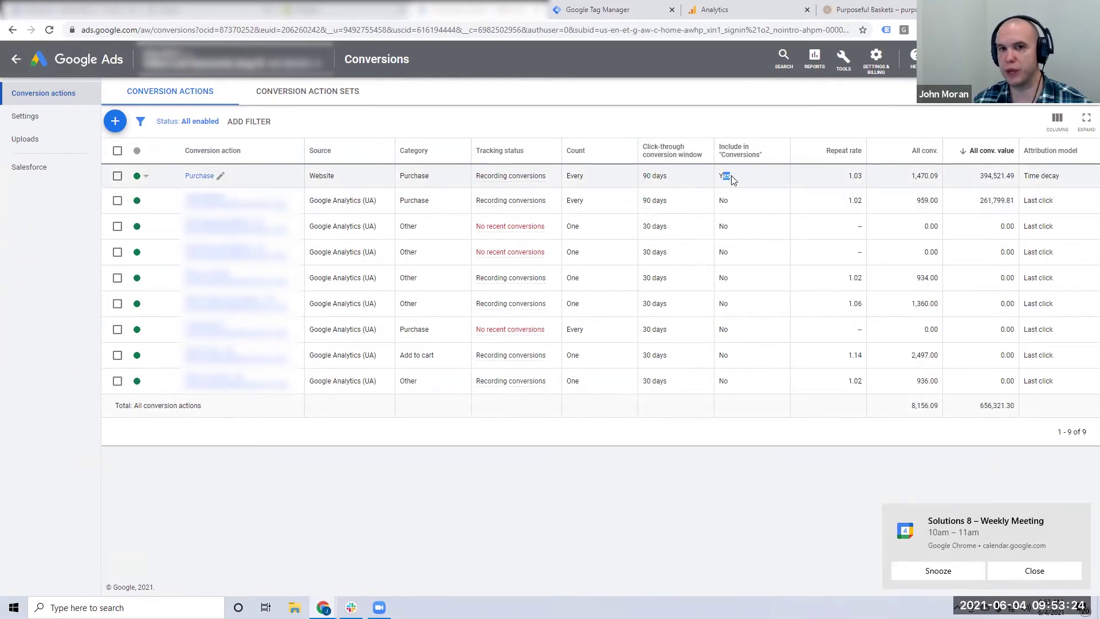
left_click(728, 204)
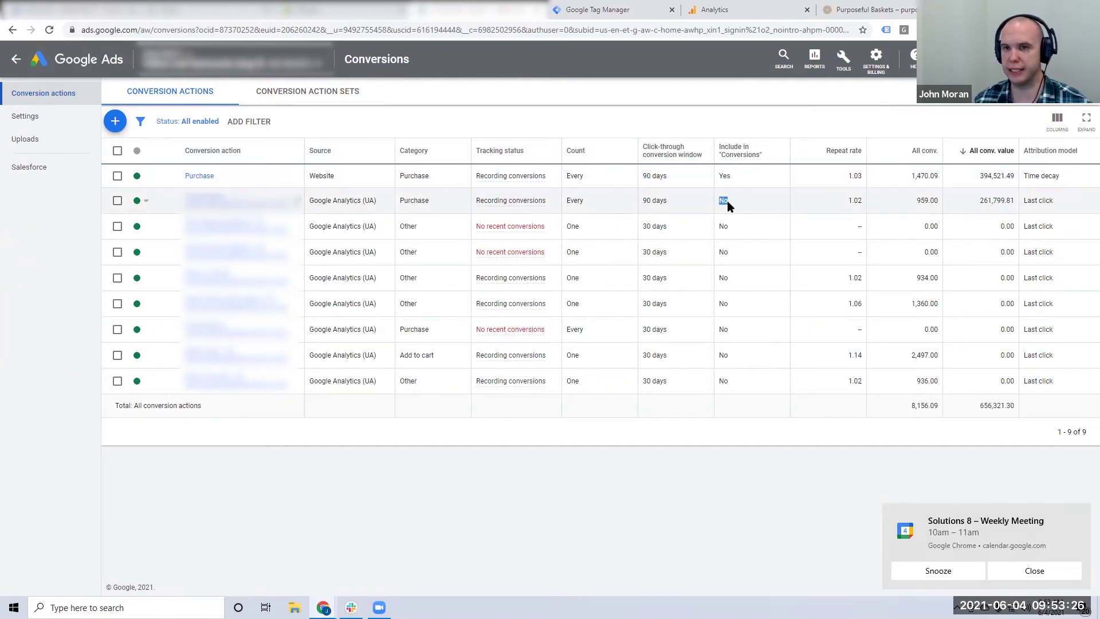
left_click_drag(979, 176, 997, 201)
left_click_drag(979, 405, 997, 405)
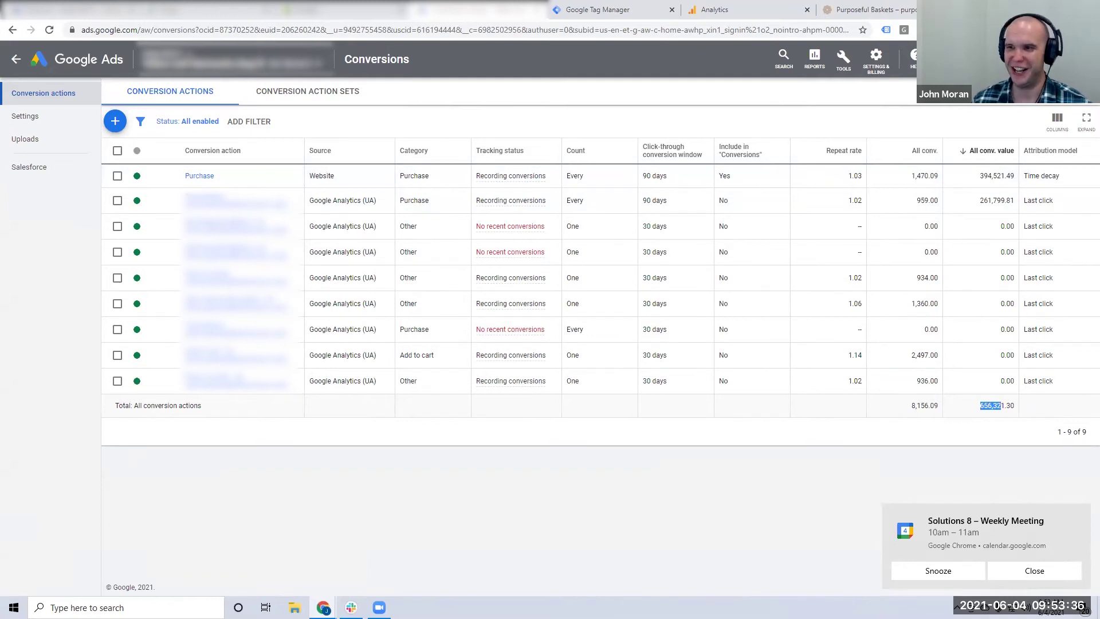
Recheck the inclusion settings and conversion values of both purchase actions, dismissing the calendar meeting notification.
left_click(723, 176)
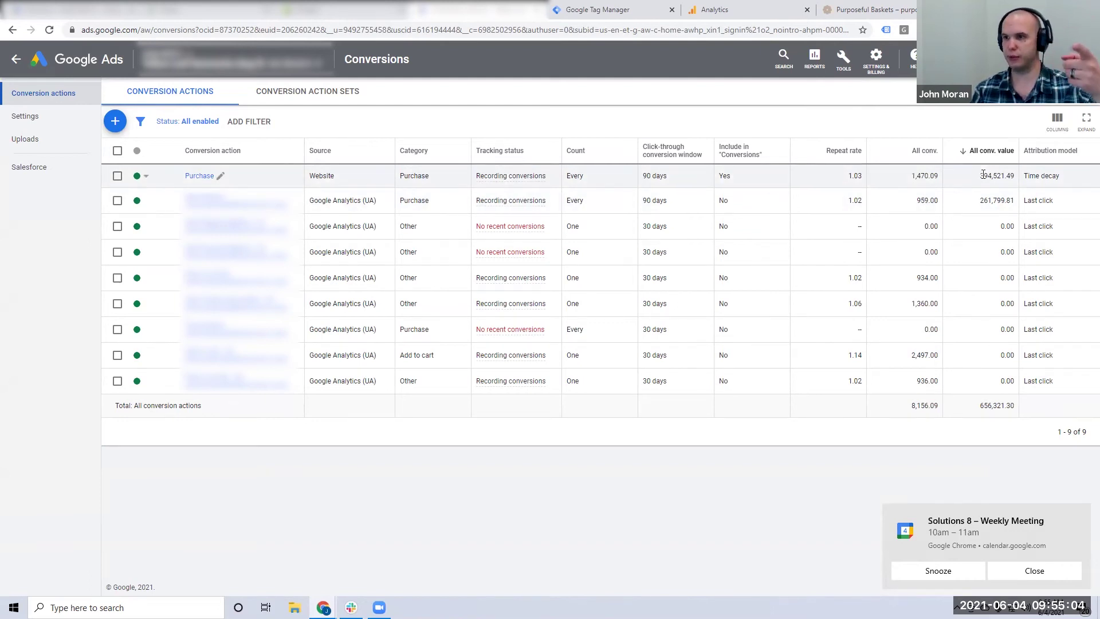
left_click_drag(983, 174, 1001, 174)
left_click(997, 195)
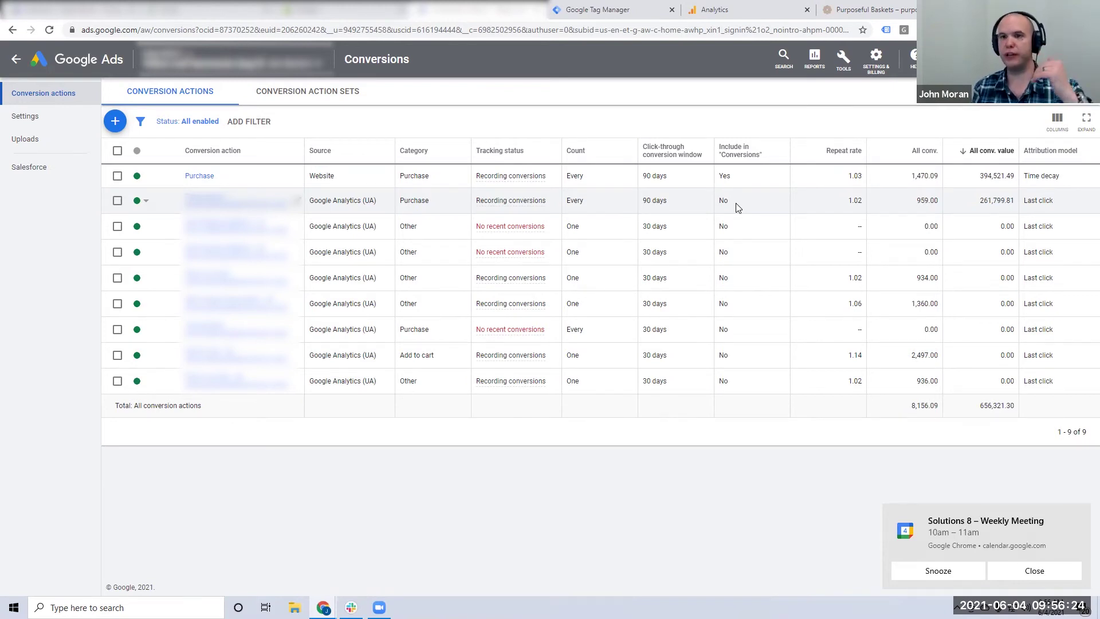
double_click(723, 202)
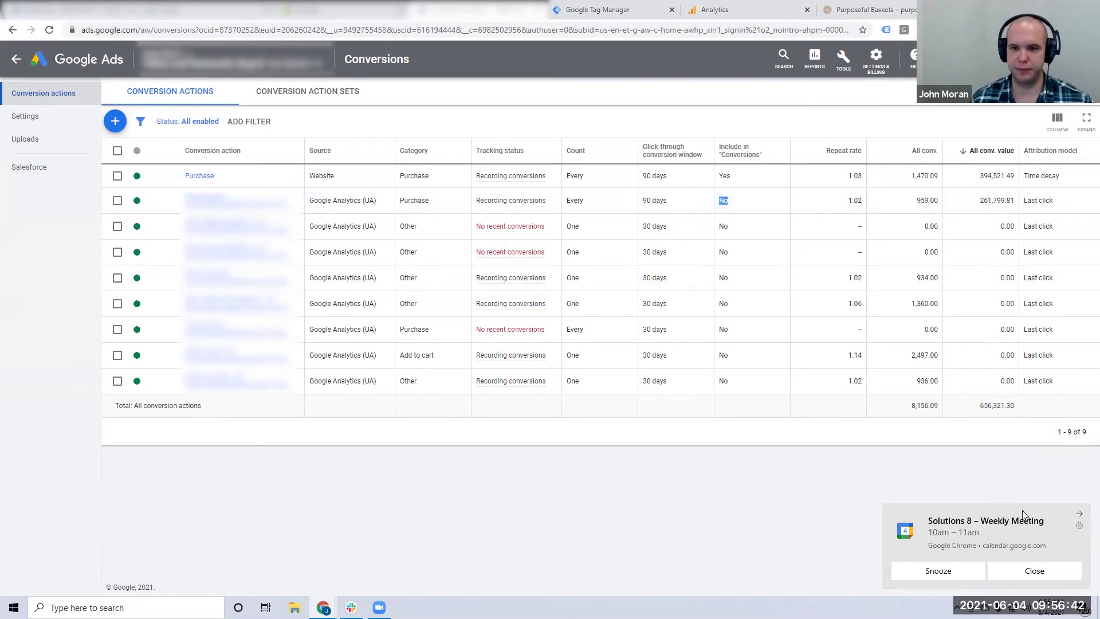
left_click(1080, 513)
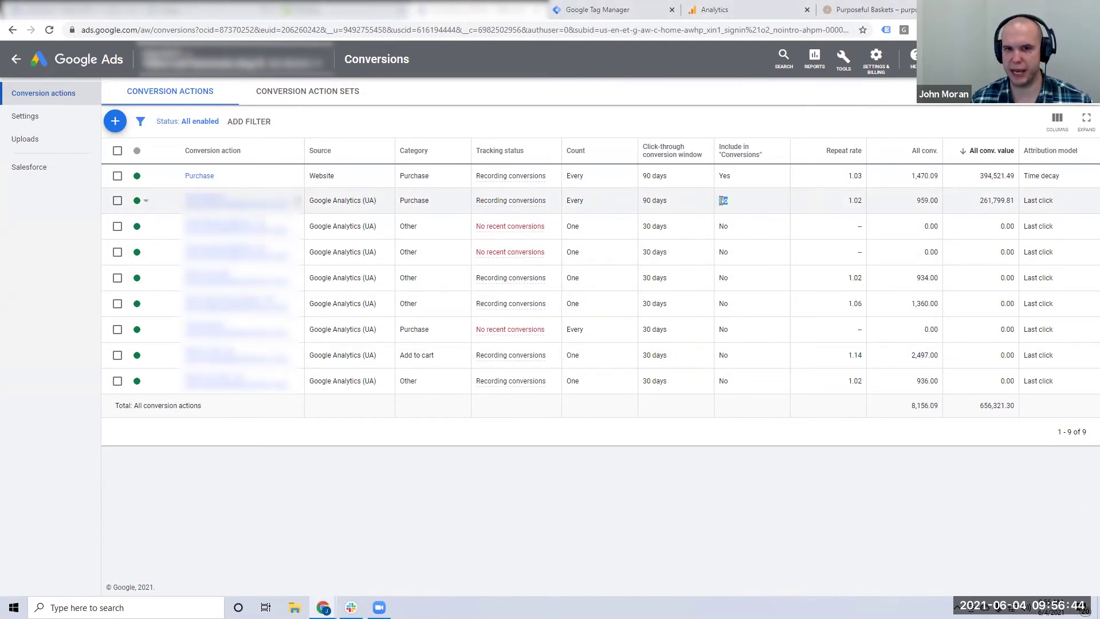
double_click(997, 201)
left_click_drag(986, 176, 1020, 173)
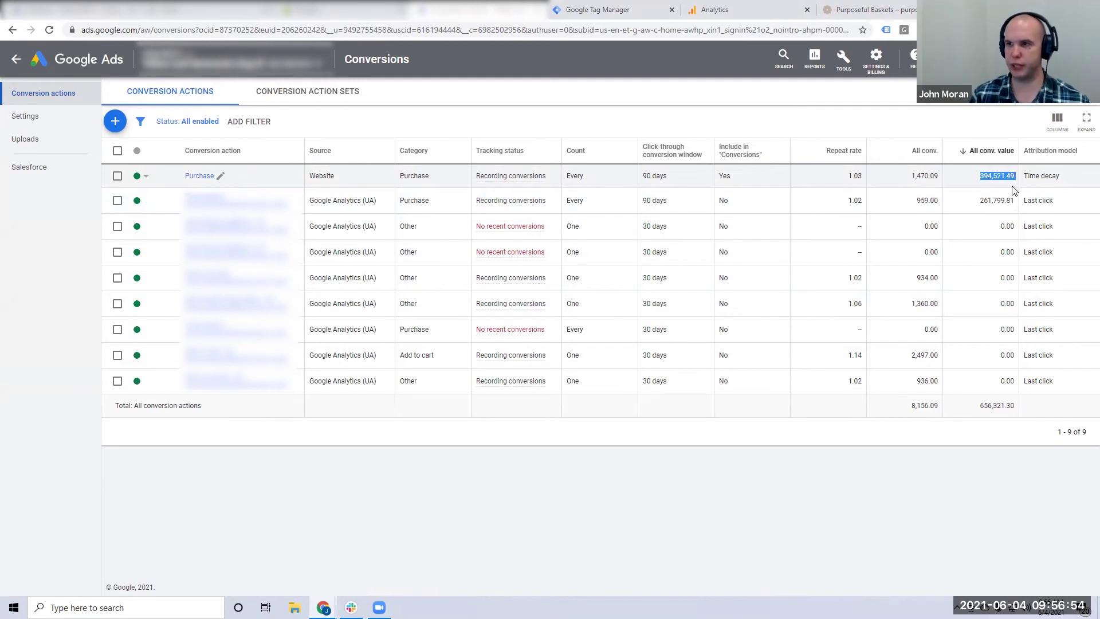
double_click(1014, 202)
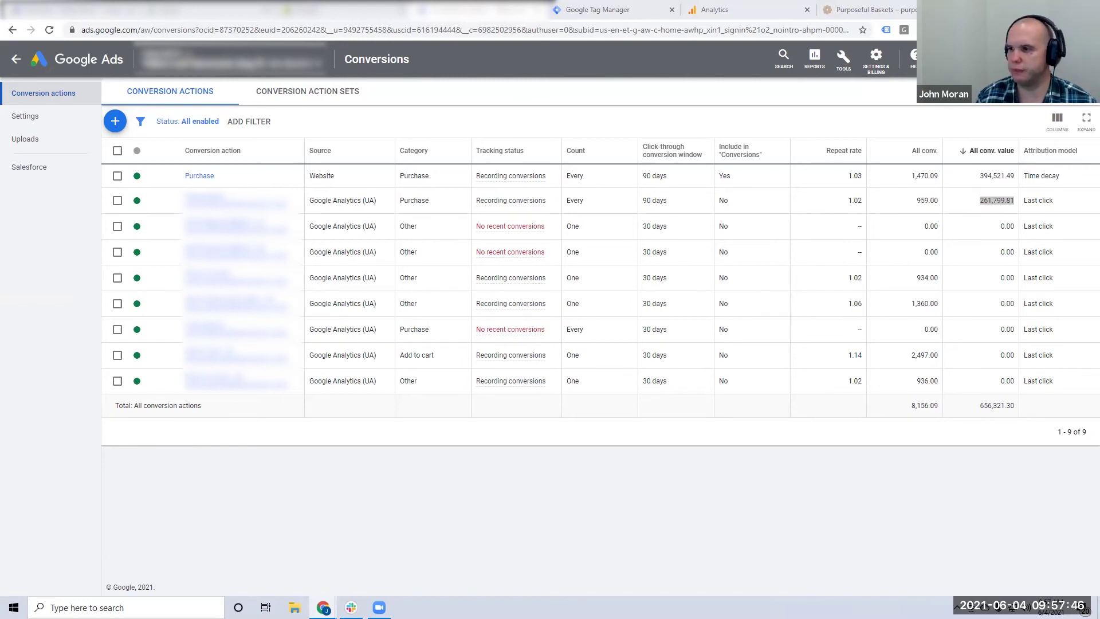
Examine how the non-included Google Analytics purchase action contributes to the total all-conversion value.
left_click_drag(752, 201, 717, 201)
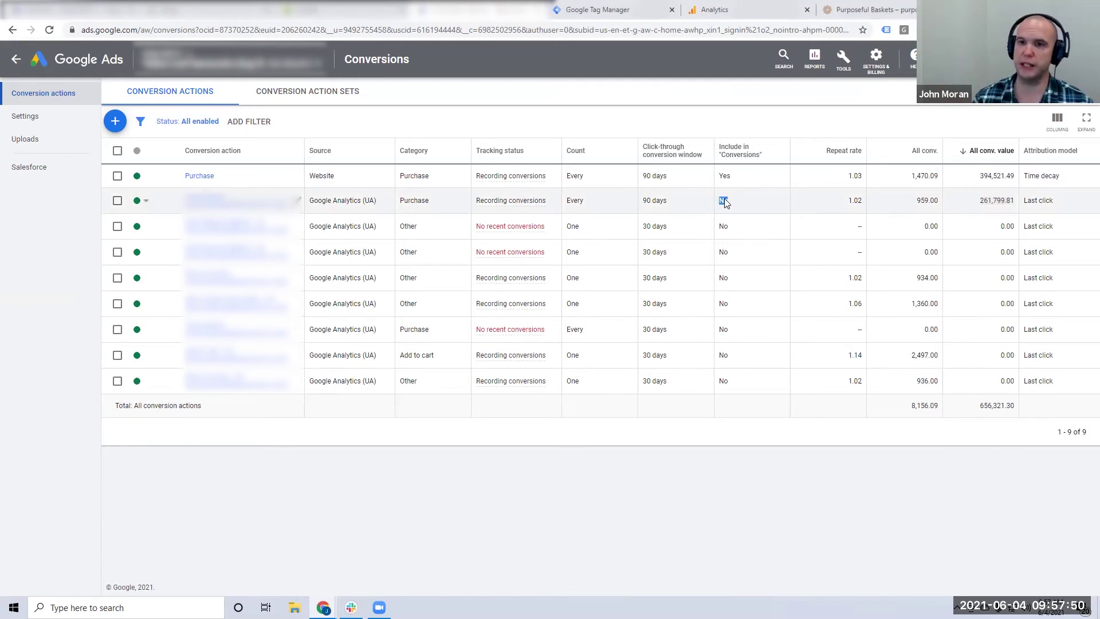
left_click_drag(982, 200, 992, 201)
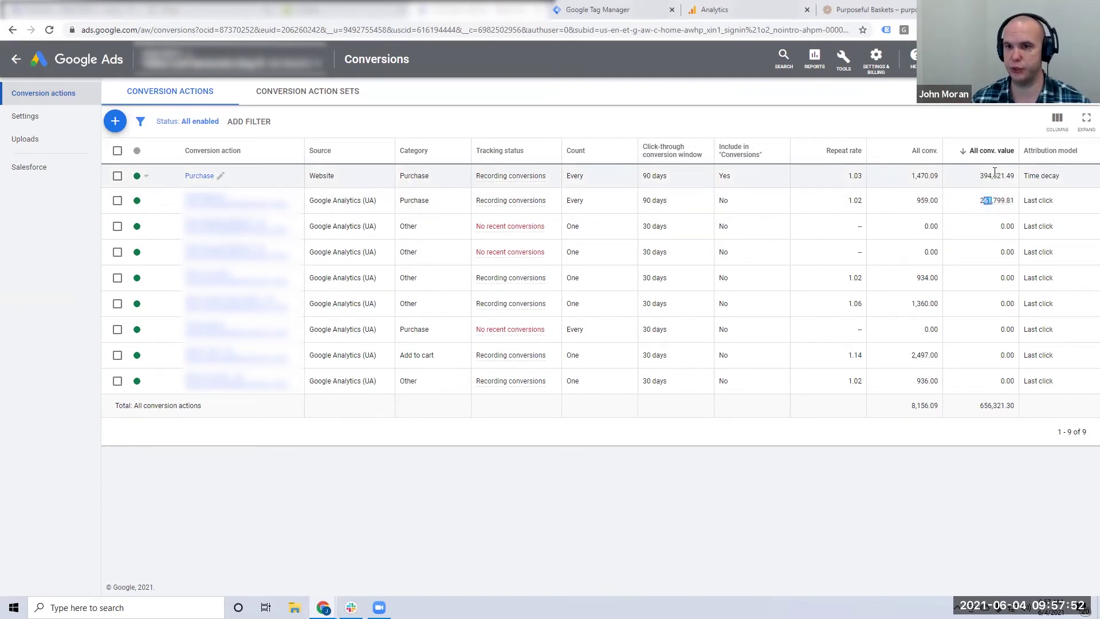
left_click_drag(979, 405, 1014, 408)
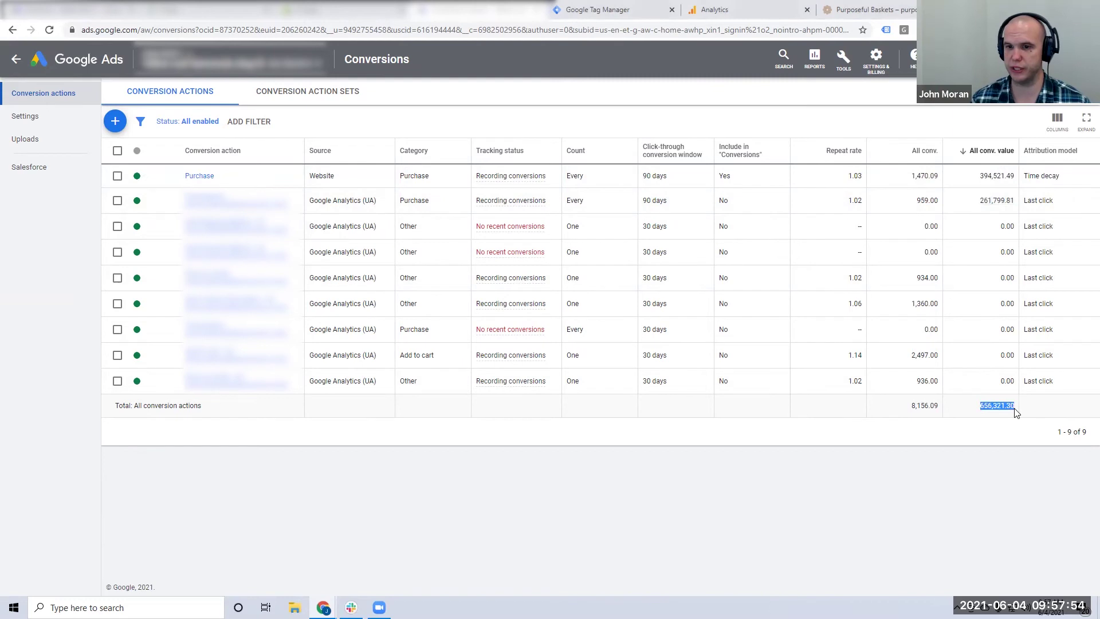
Return to the Campaigns table and segment it by conversion action.
left_click(16, 59)
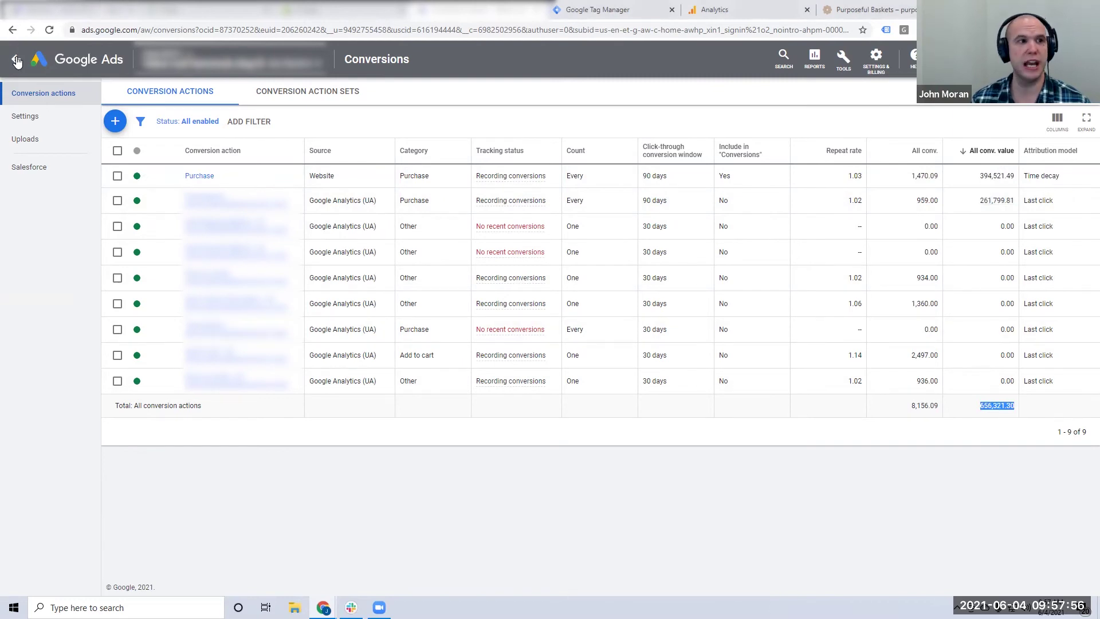
left_click(173, 163)
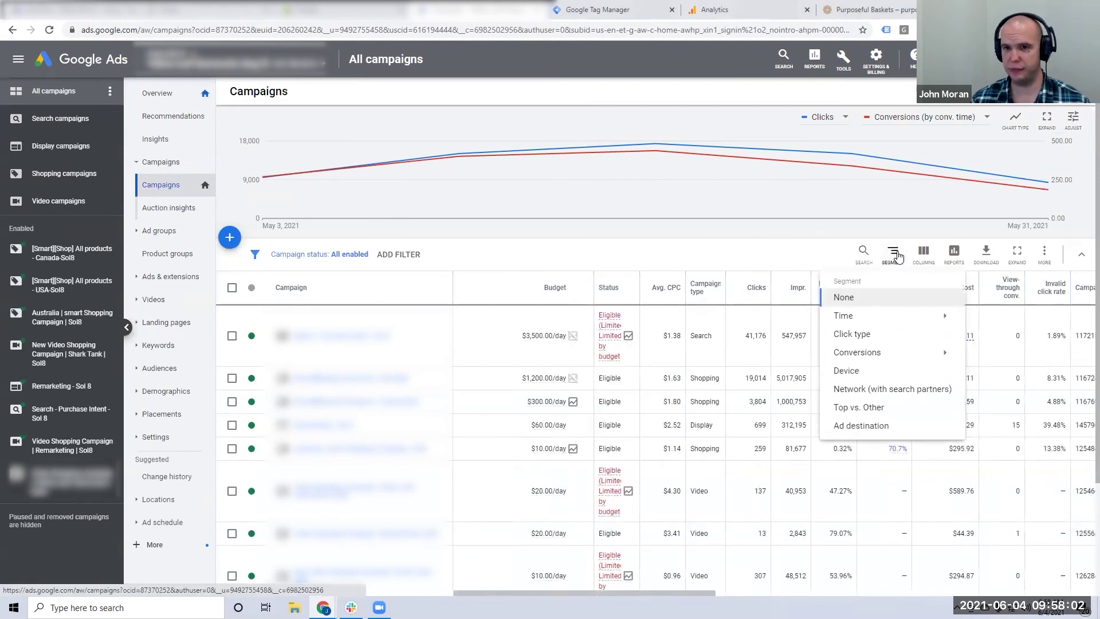
mouse_move(872, 351)
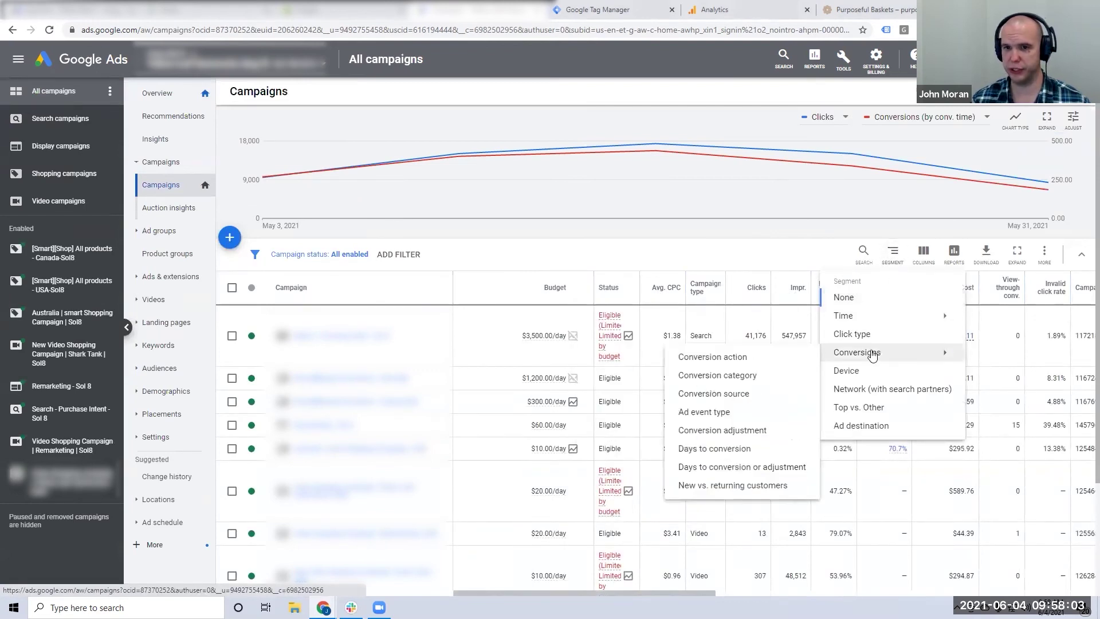
left_click(736, 356)
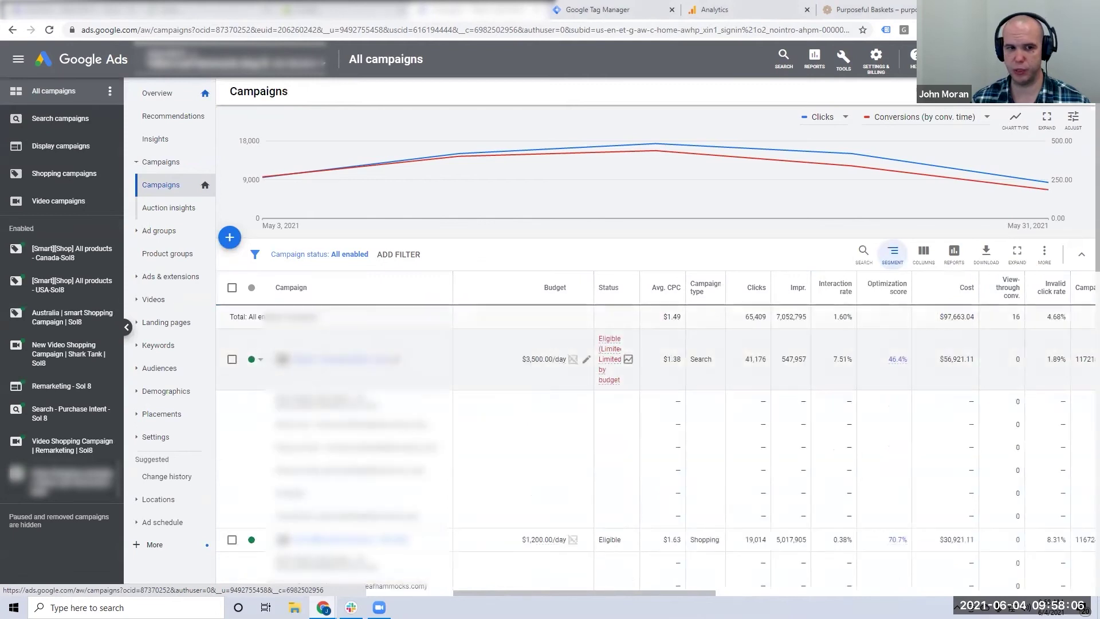
Examine the Conversions figures of each conversion action in the first campaign, comparing the Purchase row with the campaign's figure.
scroll(653, 344, "down", 2)
left_click_drag(680, 596, 937, 596)
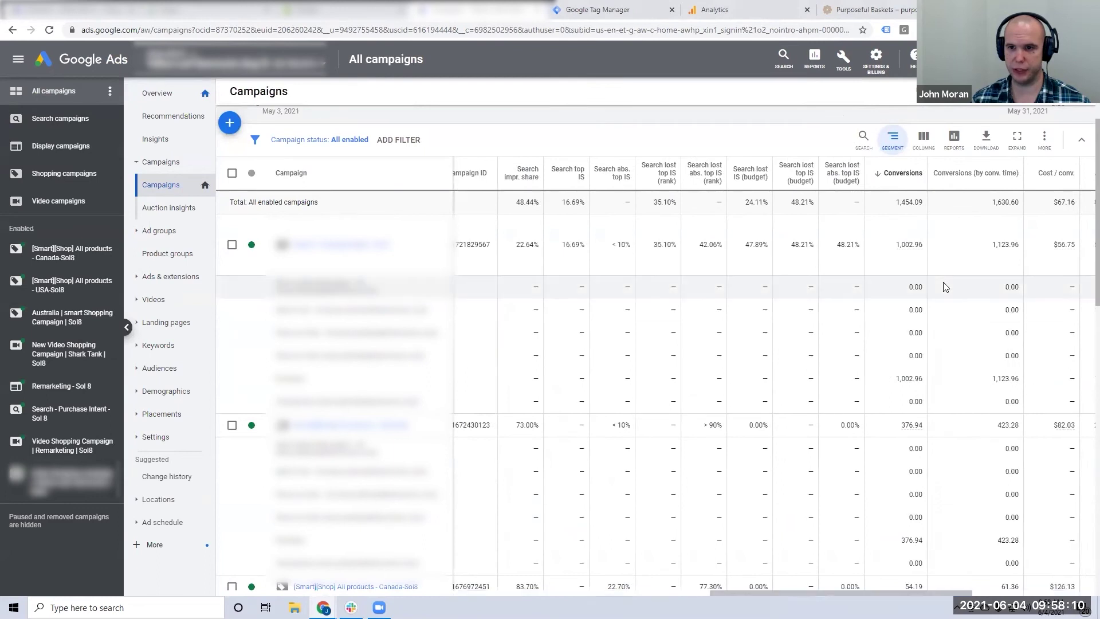
double_click(916, 332)
double_click(915, 355)
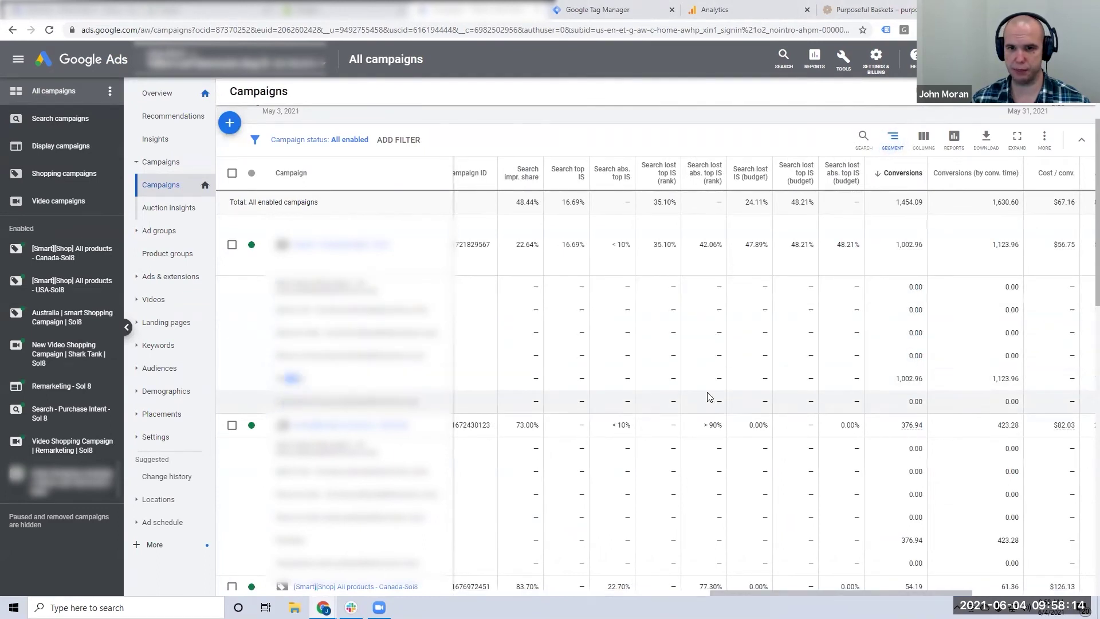
double_click(913, 378)
double_click(350, 401)
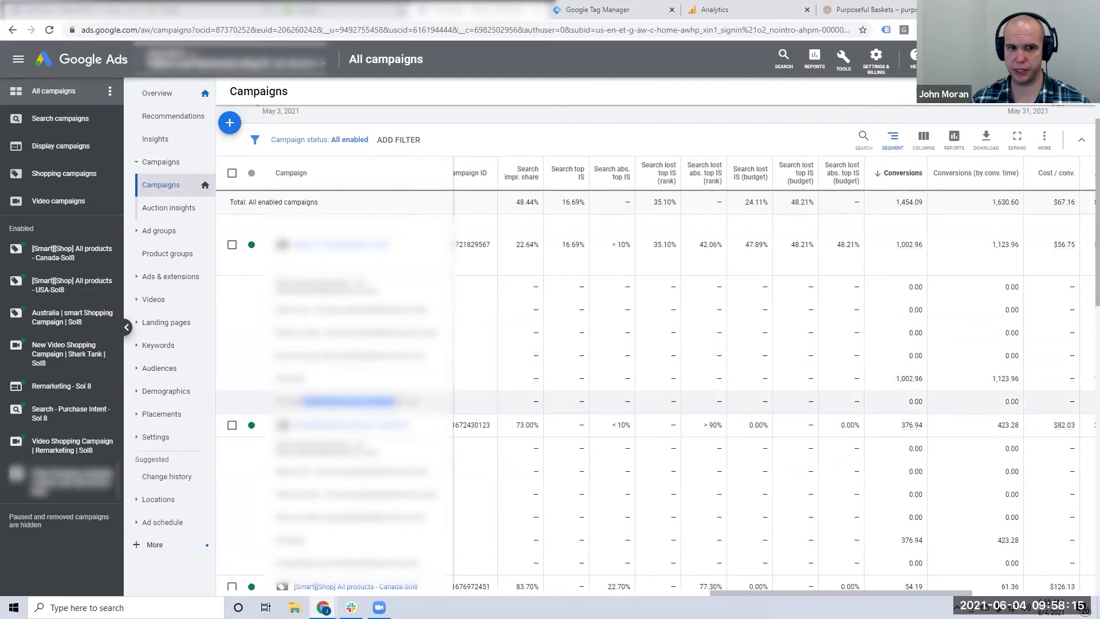
left_click(910, 406)
double_click(899, 245)
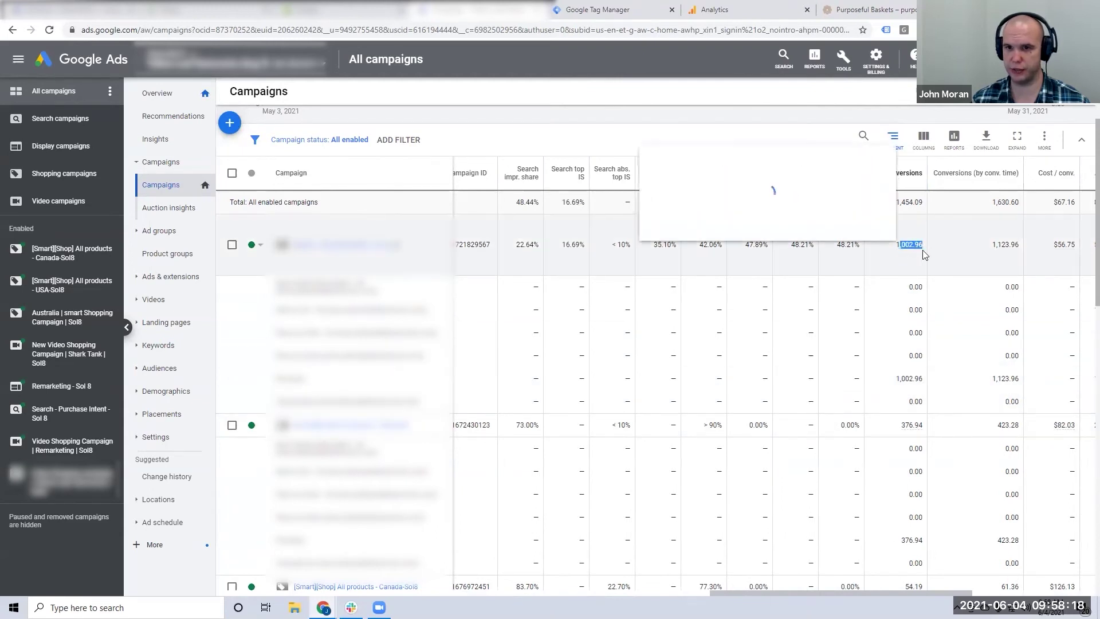
double_click(916, 379)
left_click(920, 392)
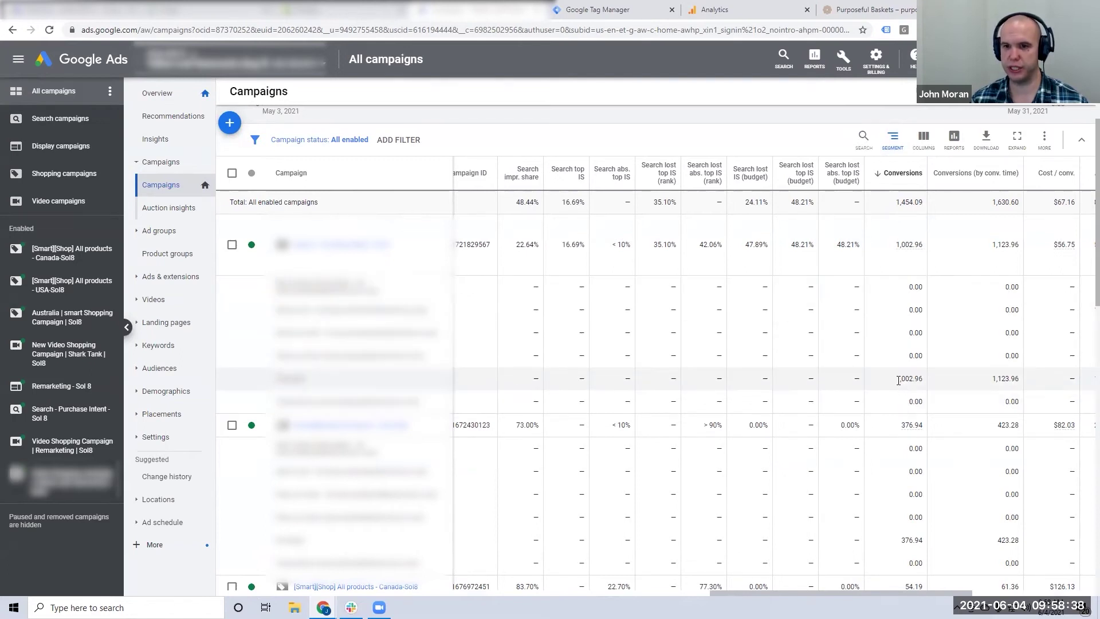
left_click_drag(915, 401, 909, 402)
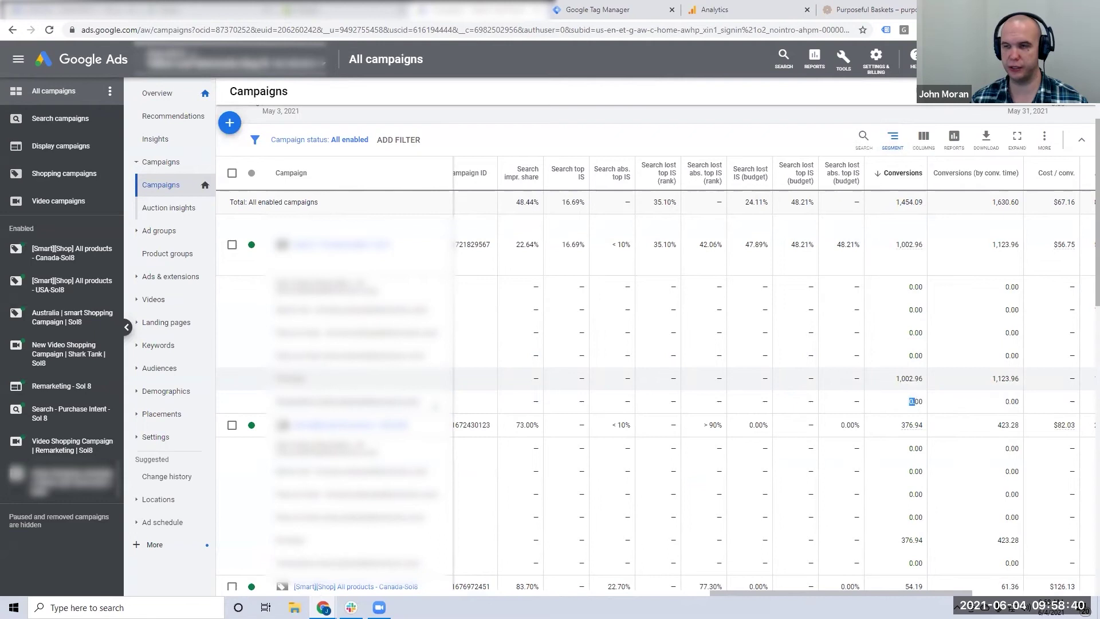
Review the conversion segmentation options for the campaigns table and close them without changing the segment.
left_click(892, 138)
mouse_move(863, 246)
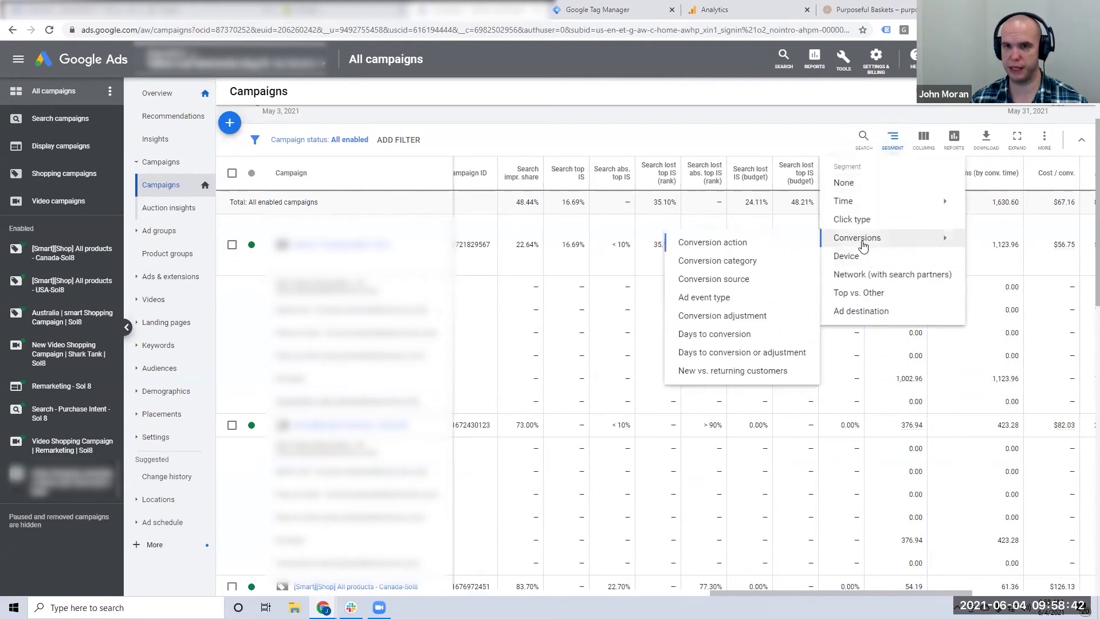
left_click(680, 123)
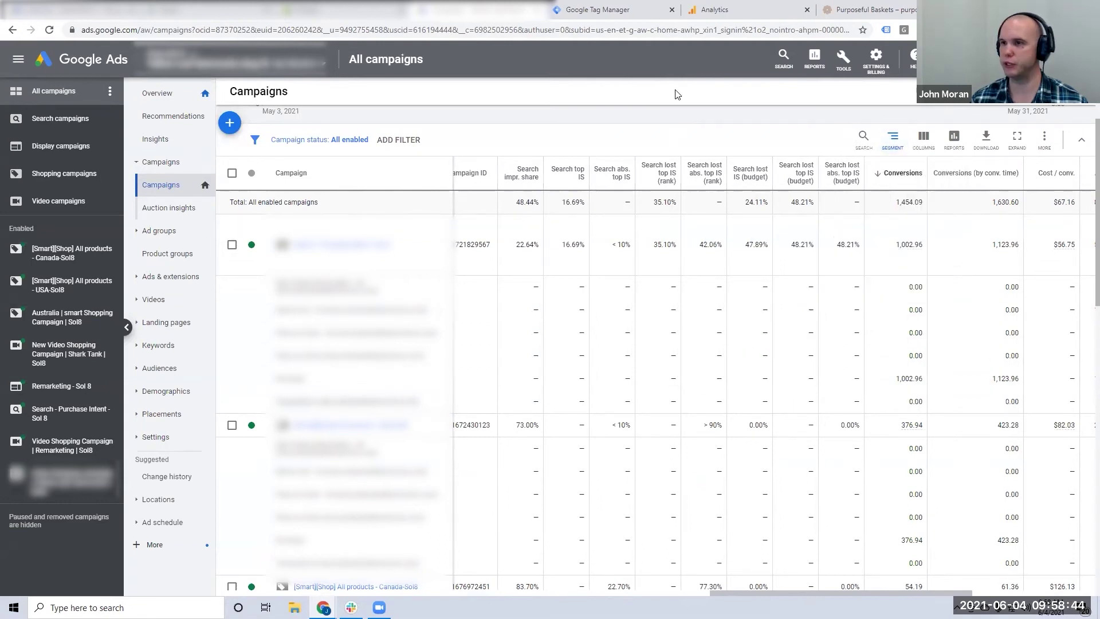
Reopen the conversion actions list and check the website Purchase action's inclusion setting and both purchase actions' conversion values.
left_click(842, 57)
left_click(859, 121)
left_click_drag(736, 177, 721, 176)
left_click_drag(980, 176, 986, 207)
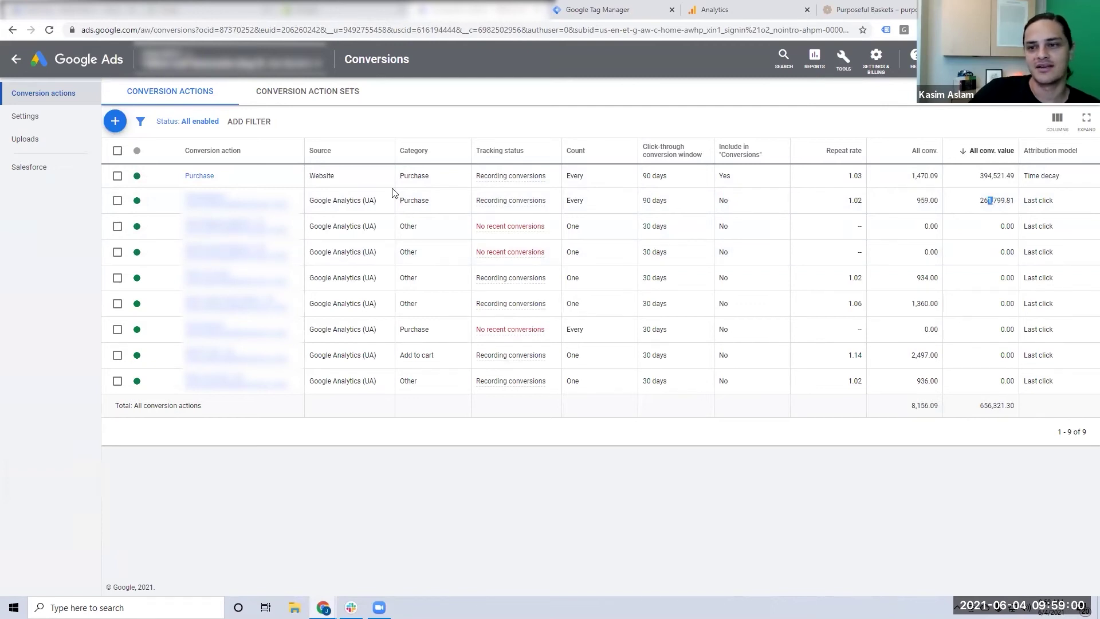
Open the website Purchase conversion action's webpages and examine the tracked page addresses with their conversion values.
left_click(200, 176)
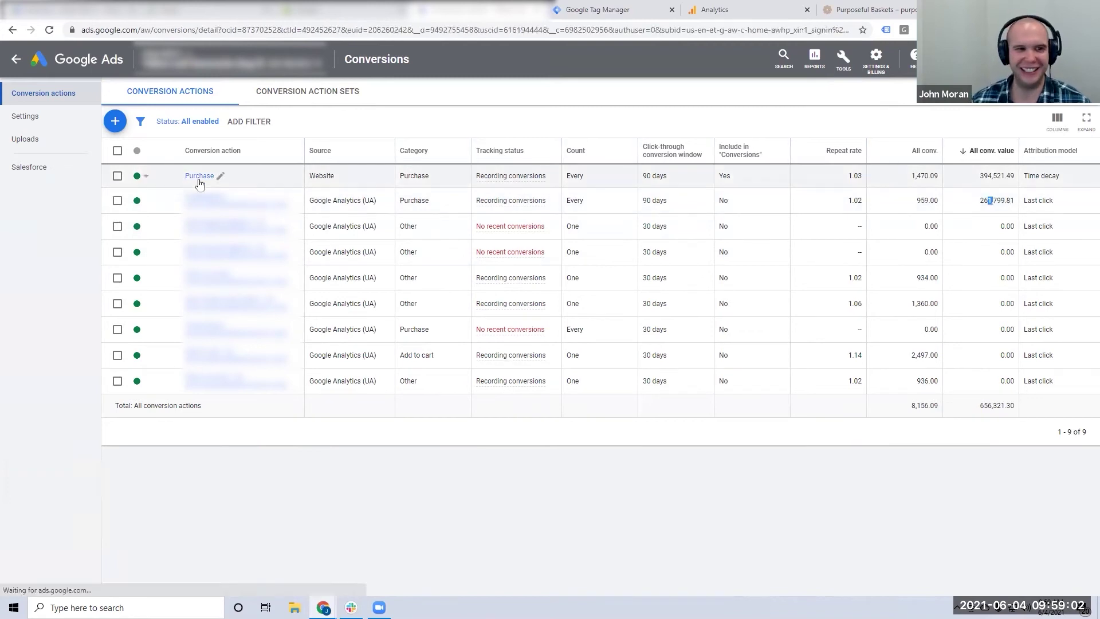
left_click(194, 97)
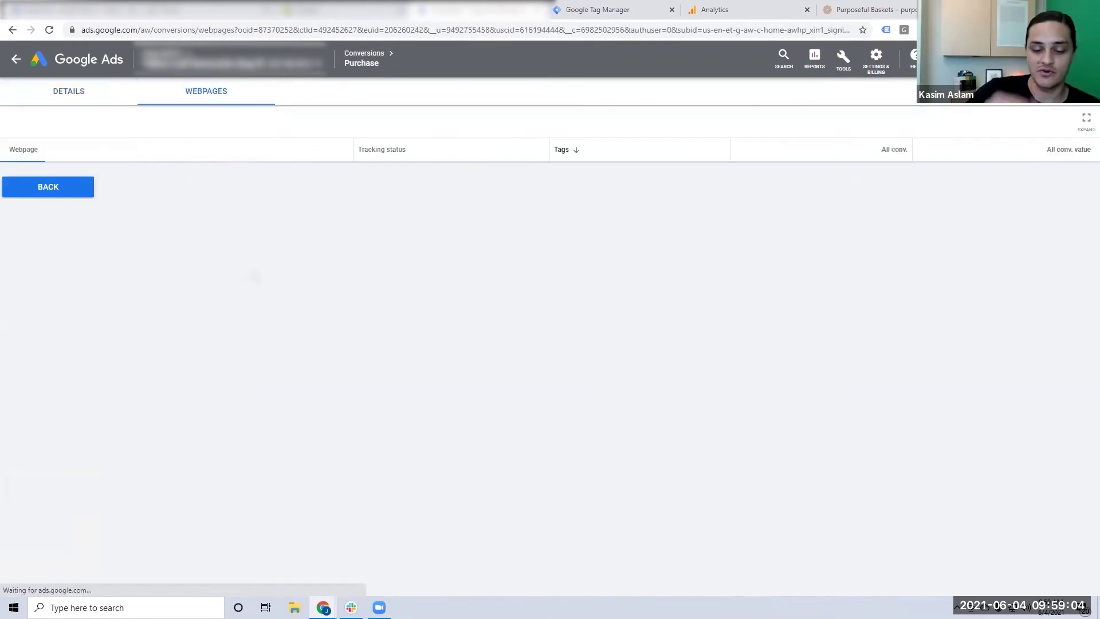
scroll(172, 267, "down", 5)
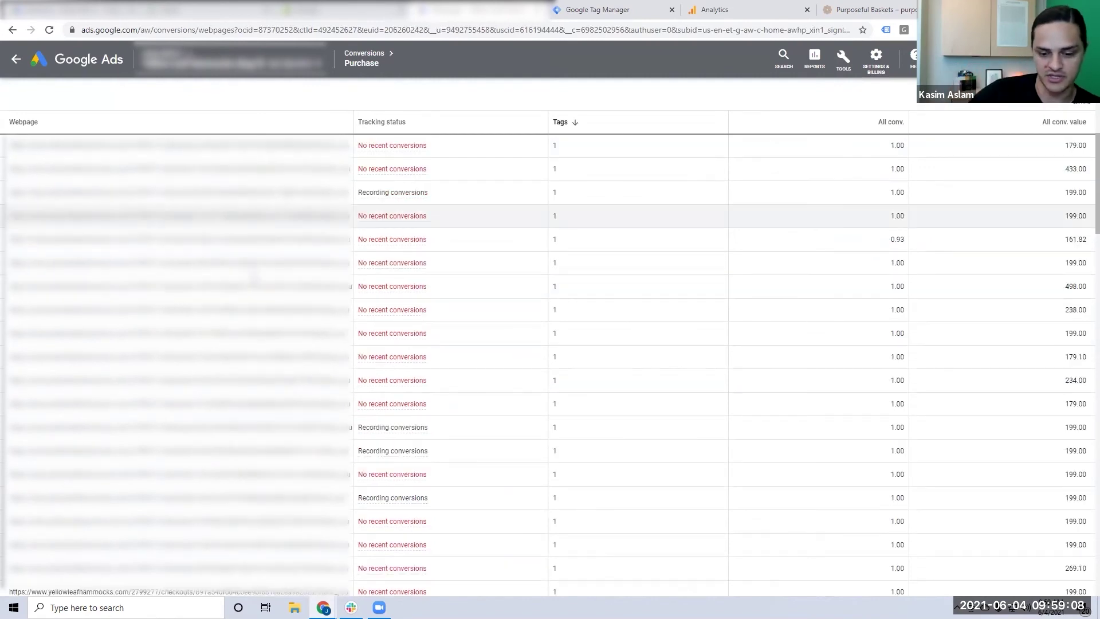
triple_click(232, 244)
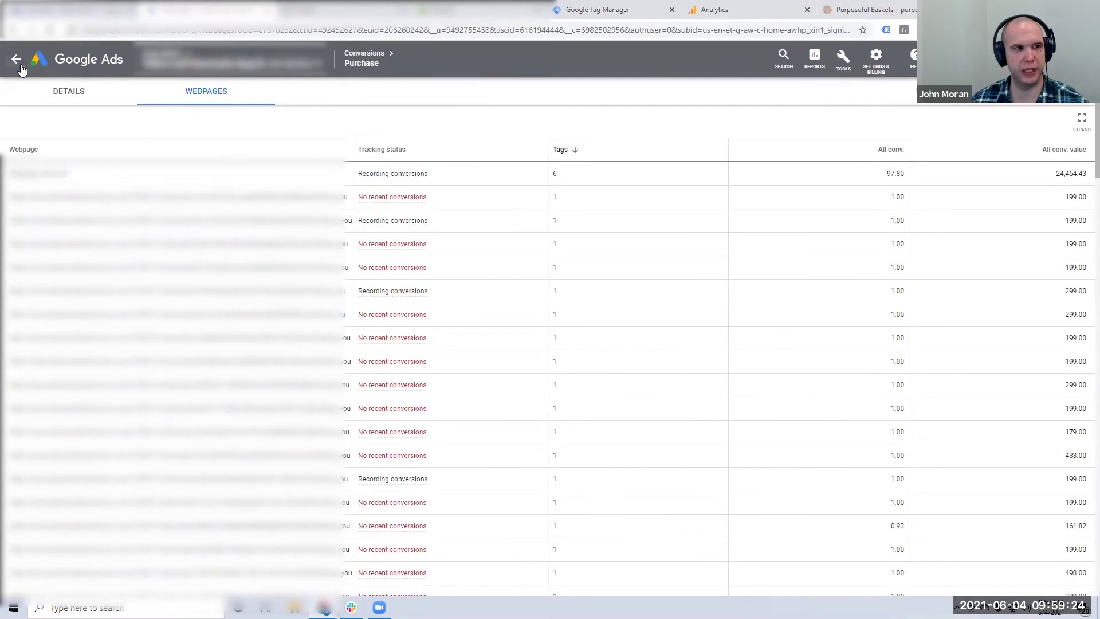
Leave the webpage report, reopen the Purchase action from the conversion actions list, and review its tracked webpages again.
left_click(16, 59)
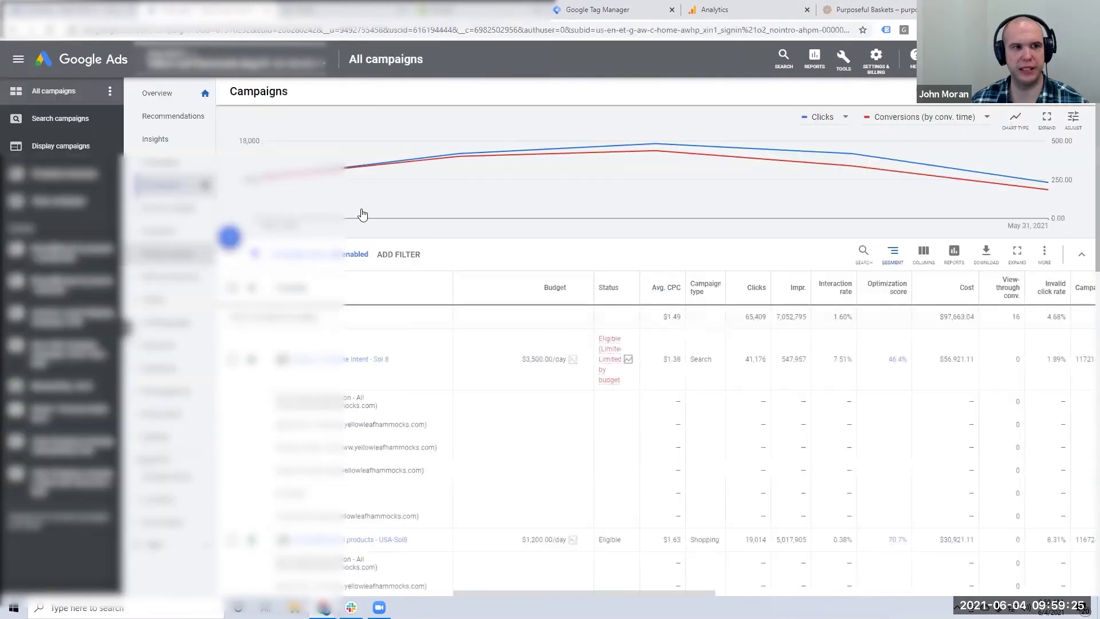
left_click(841, 63)
left_click(846, 186)
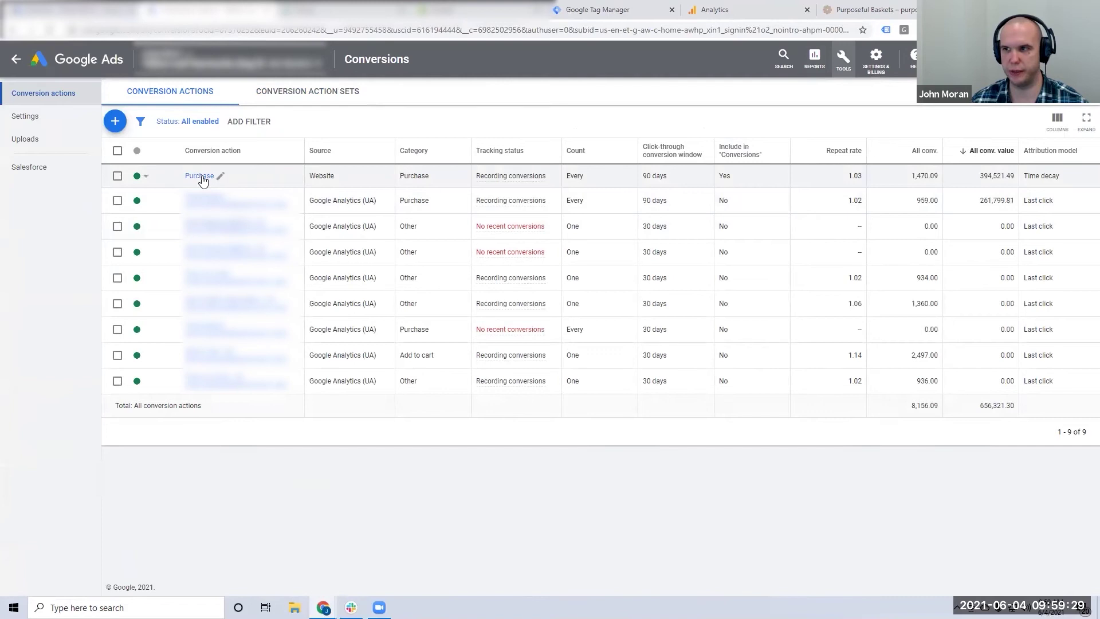
left_click(199, 176)
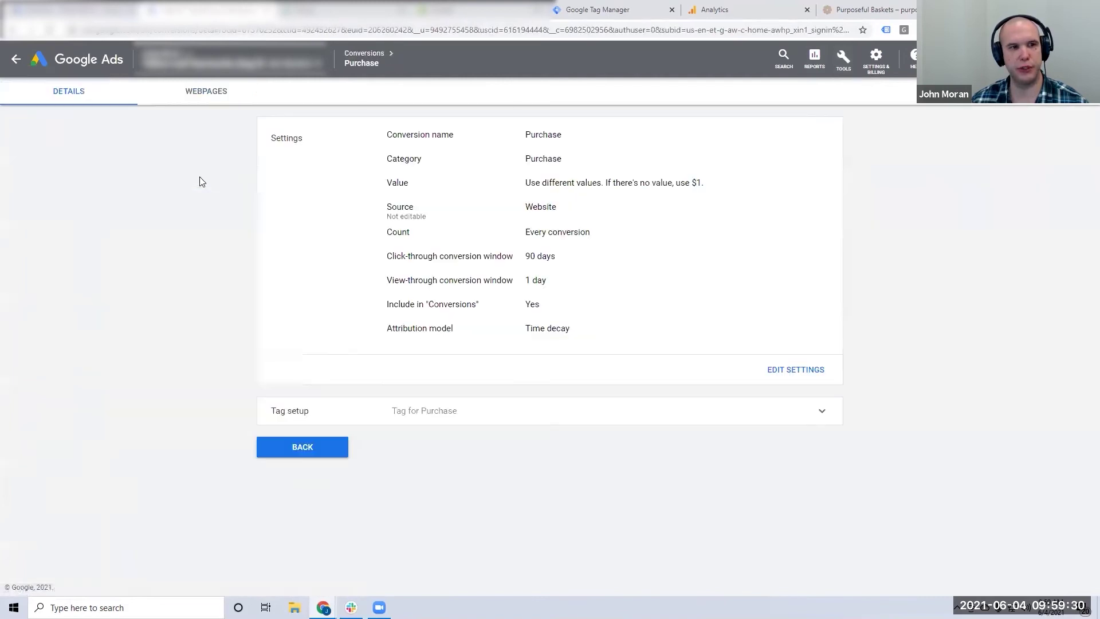
left_click(213, 96)
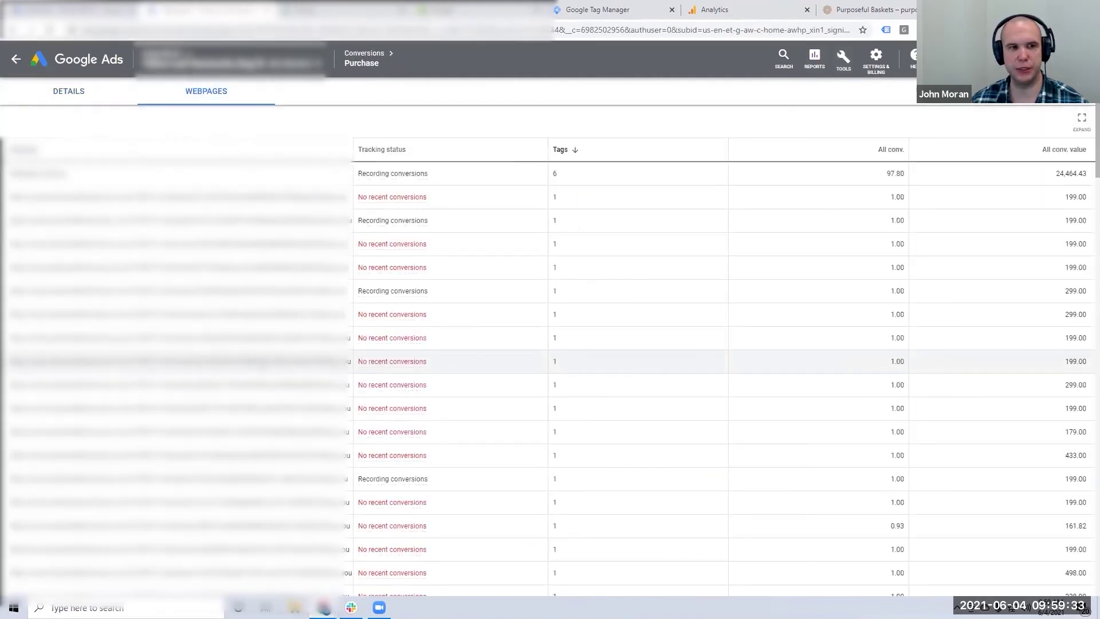
scroll(401, 223, "down", 3)
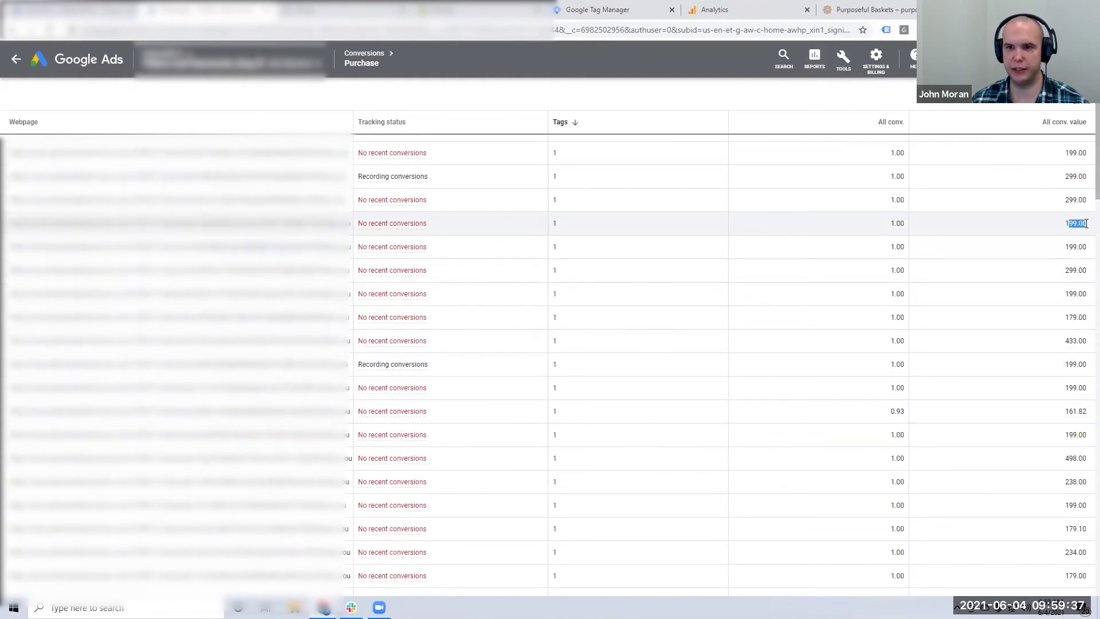
Copy one tracked checkout page address with a 199.00 conversion value and open it in a new browser tab.
triple_click(351, 224)
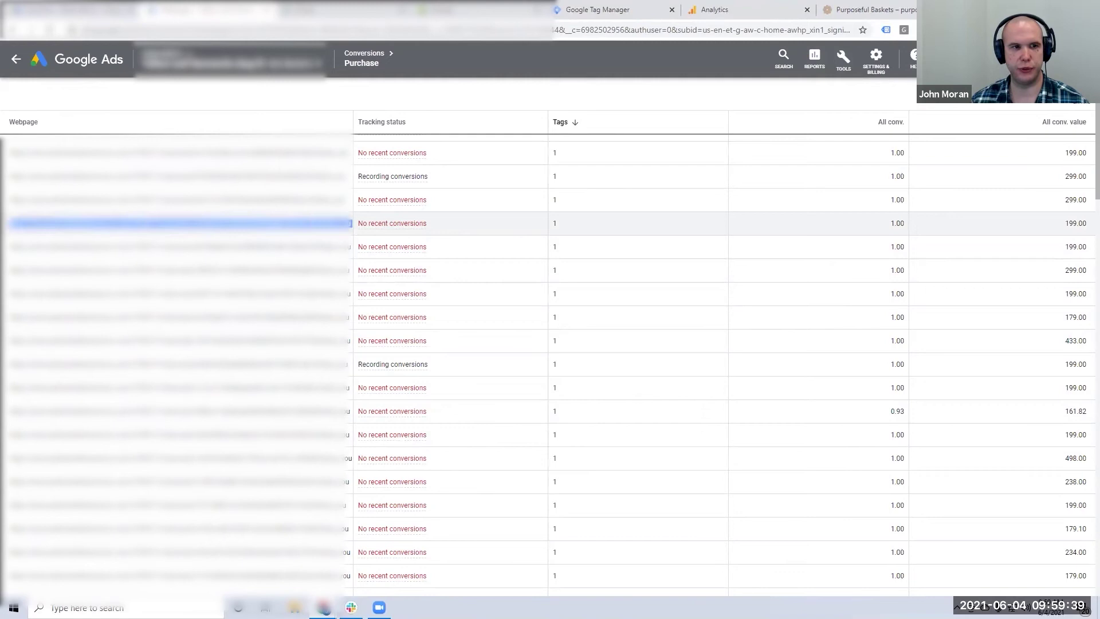
key("ctrl+c")
key("ctrl+t")
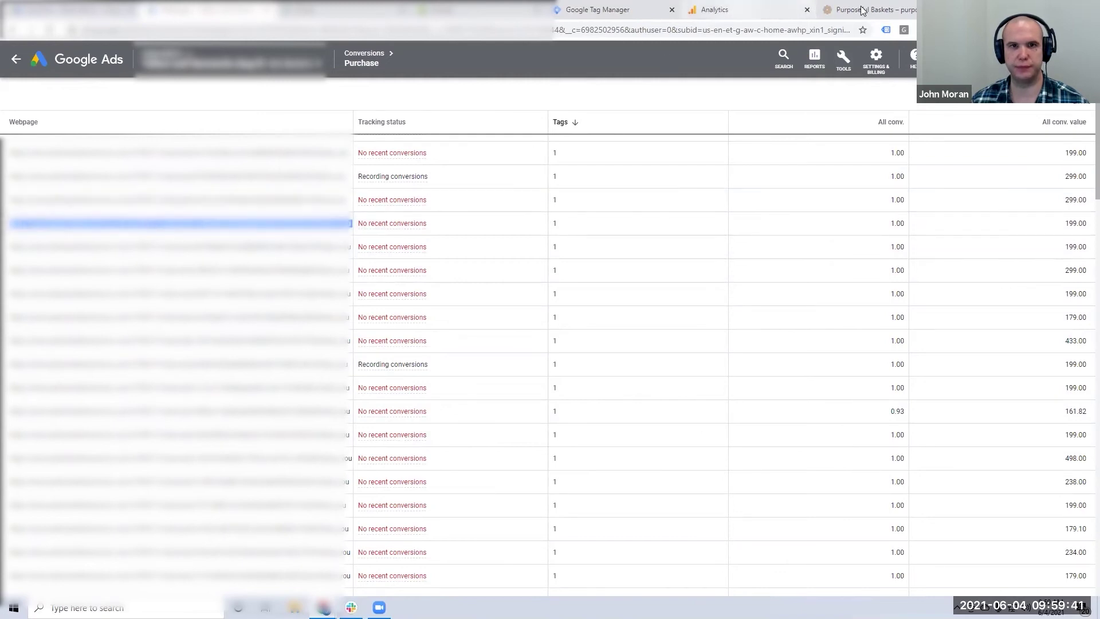
key("ctrl+v")
key("Return")
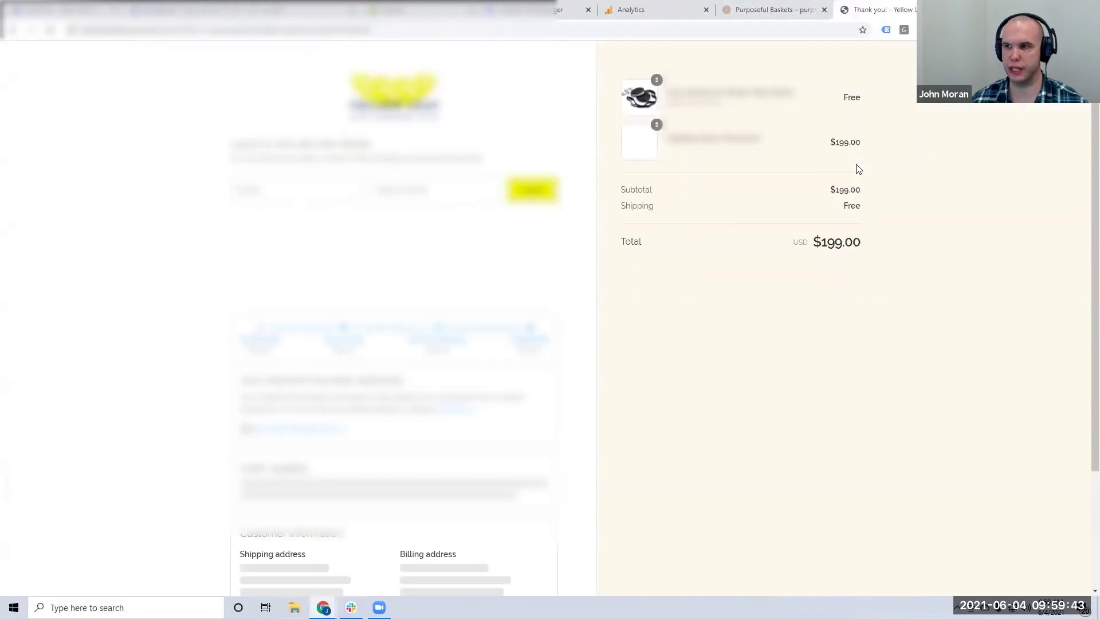
Compare the order total on the thank-you page with the conversion value recorded for that webpage in Google Ads.
left_click_drag(821, 243, 895, 264)
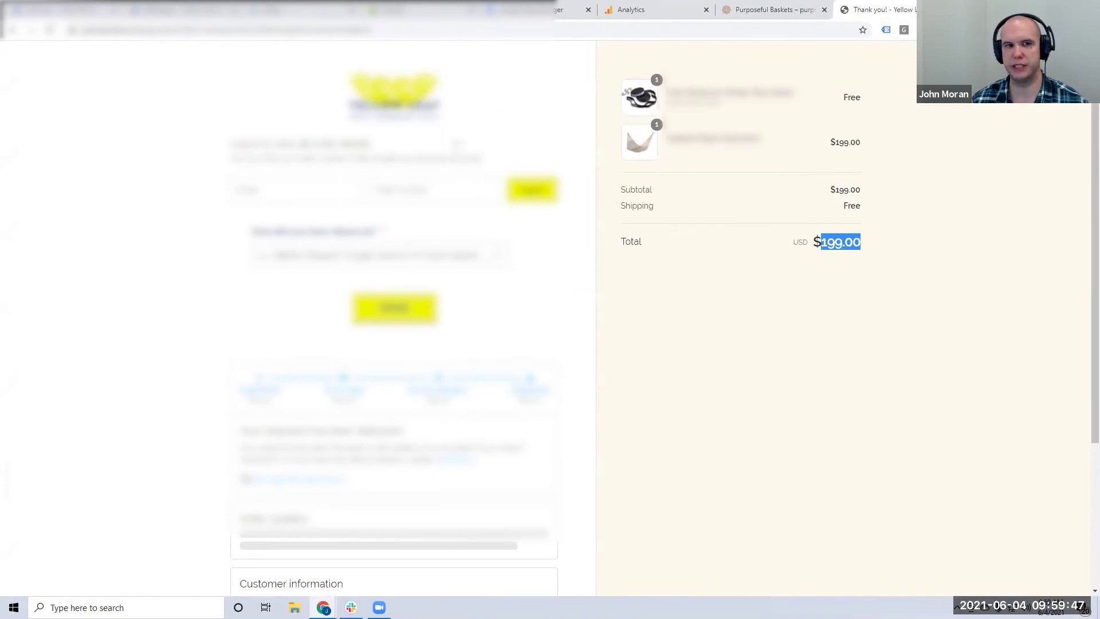
left_click_drag(822, 242, 863, 251)
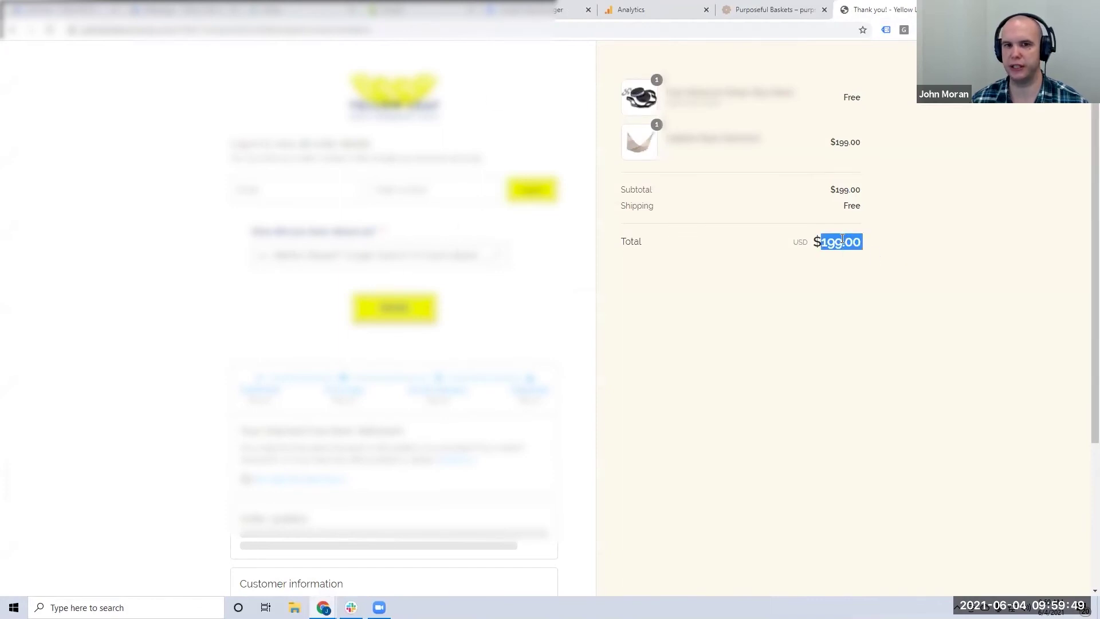
left_click(158, 10)
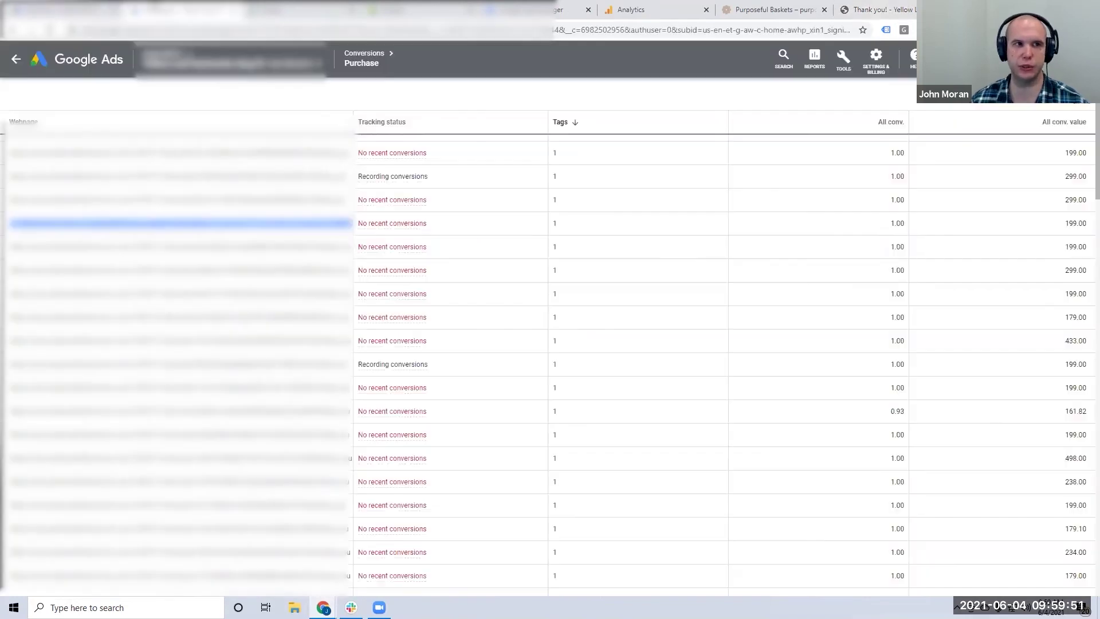
left_click_drag(1064, 223, 1082, 220)
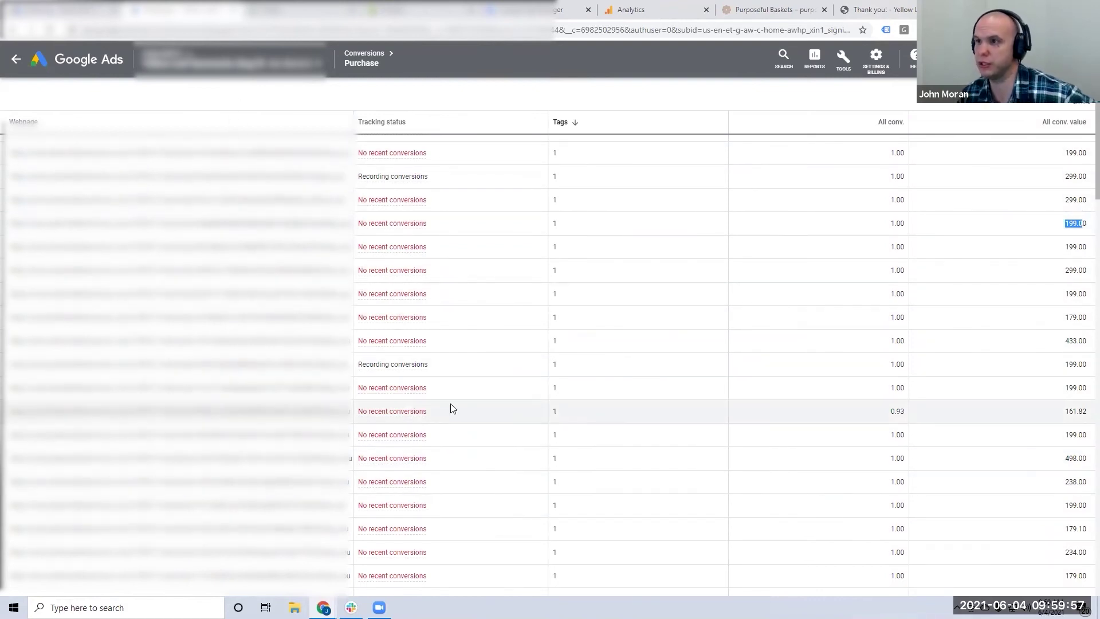
Look through the rest of the Purchase action's webpages, checking tracking statuses and conversion values.
scroll(388, 430, "up", 2)
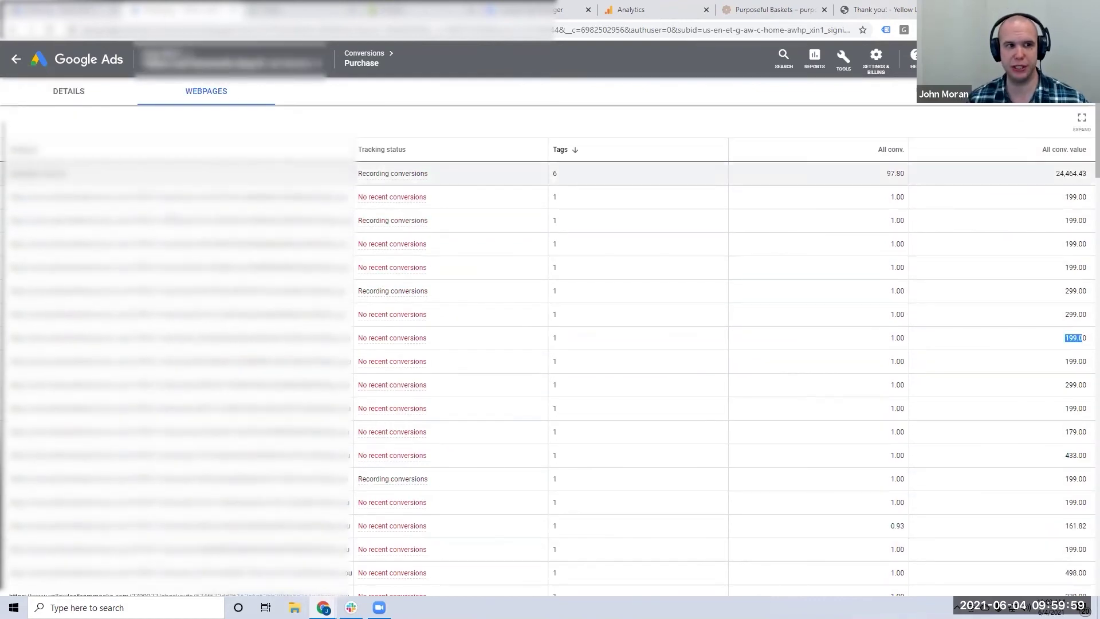
scroll(832, 255, "down", 5)
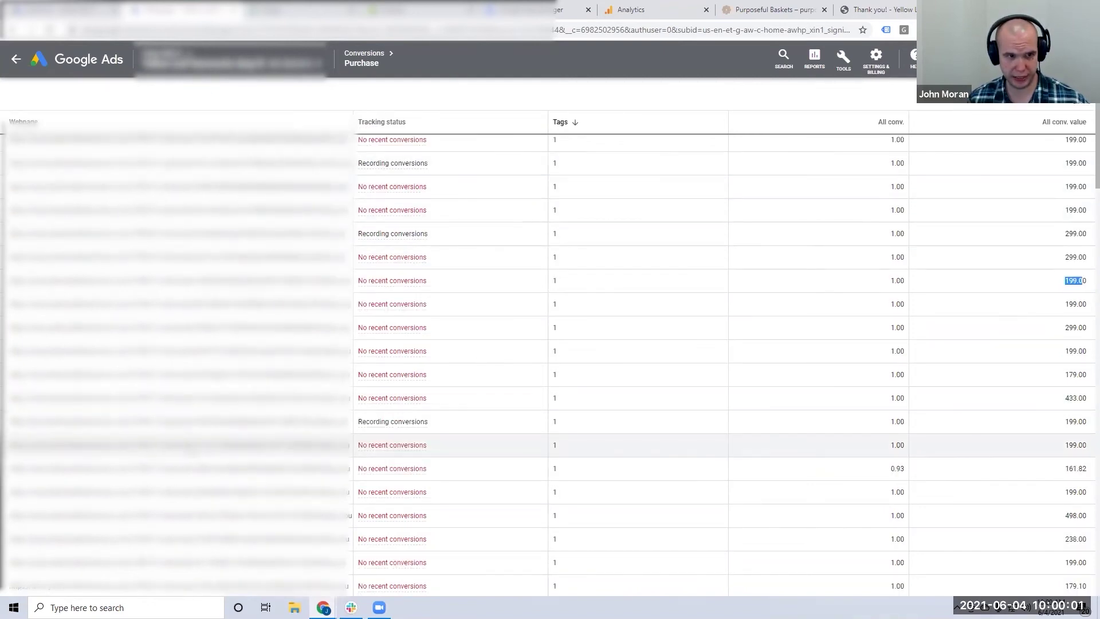
scroll(1021, 208, "down", 15)
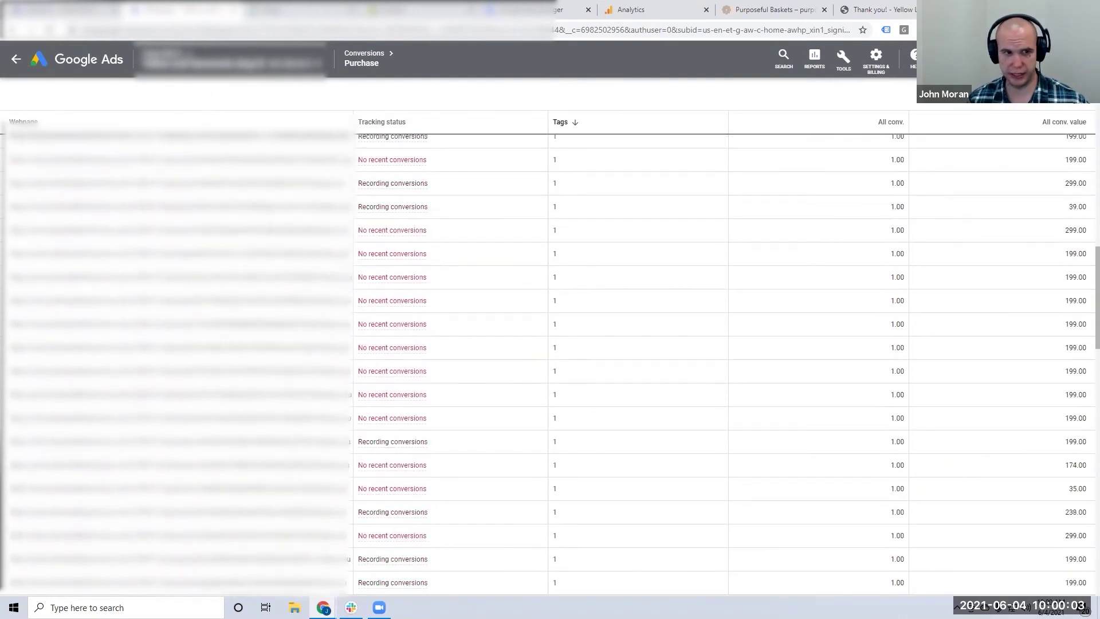
scroll(372, 206, "down", 6)
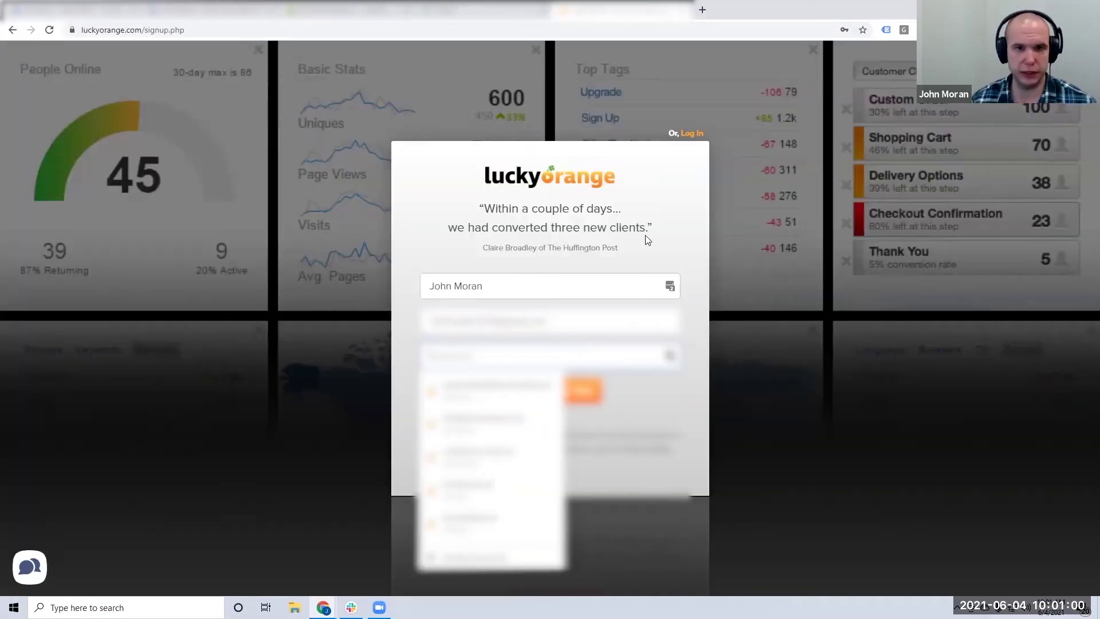
Complete the Lucky Orange sign-up form with the account password, submit it, and dismiss the desktop notification.
left_click(651, 232)
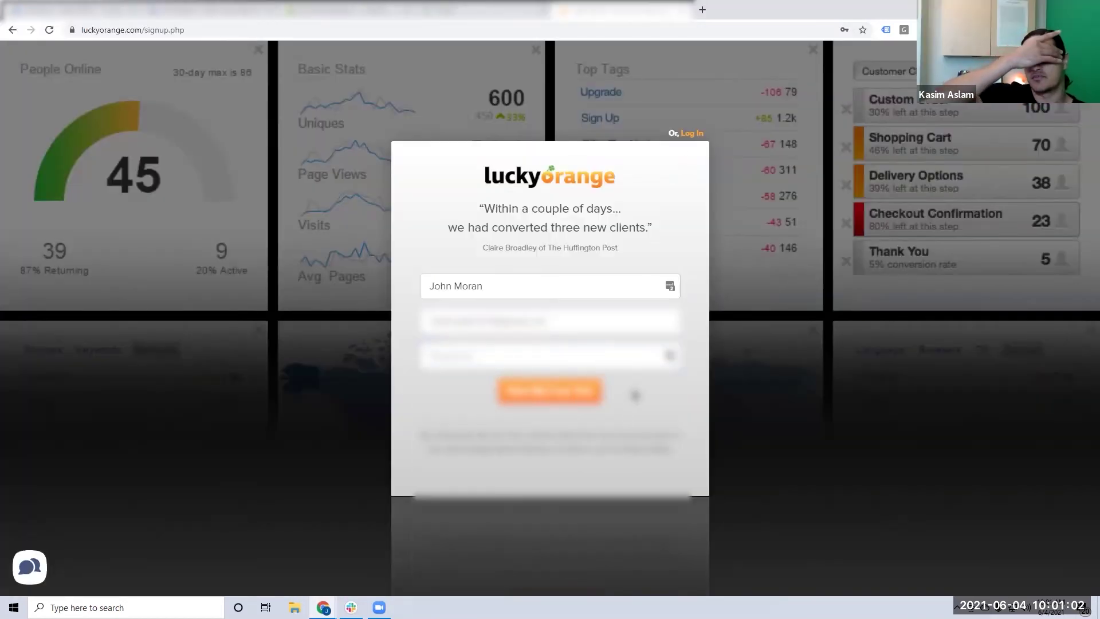
left_click(544, 355)
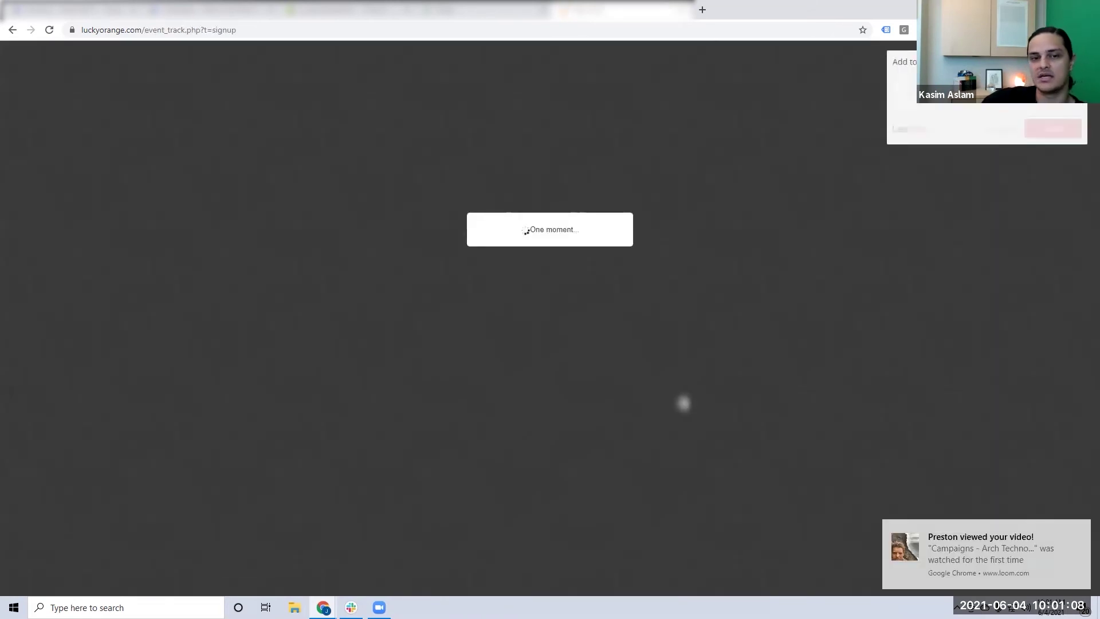
left_click(1081, 524)
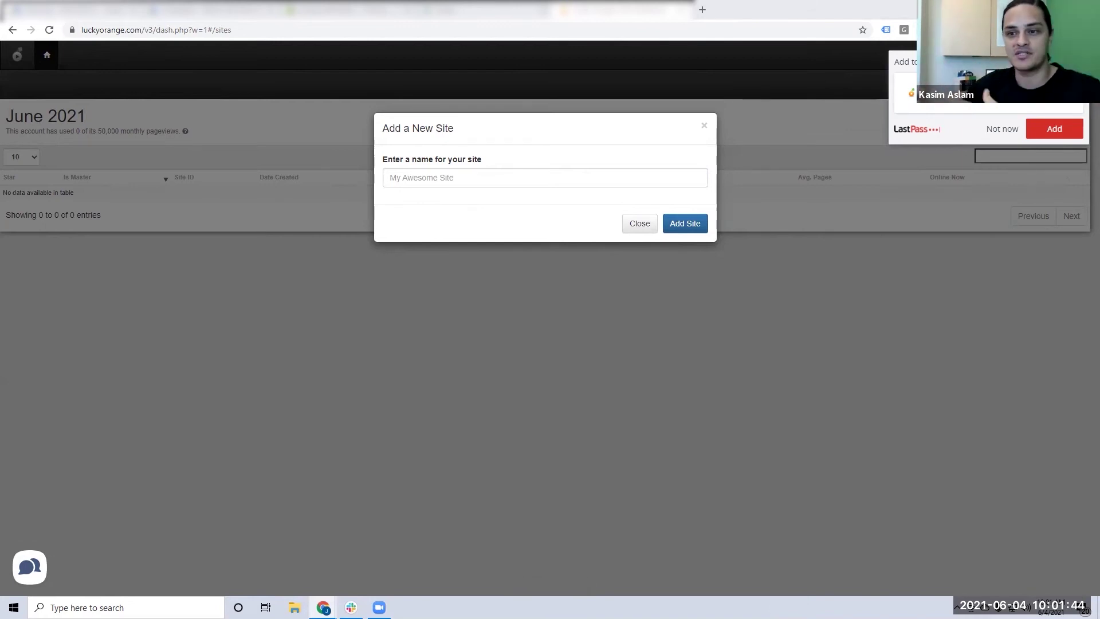
Switch back to Google Ads and open the account's conversion actions list.
left_click(218, 7)
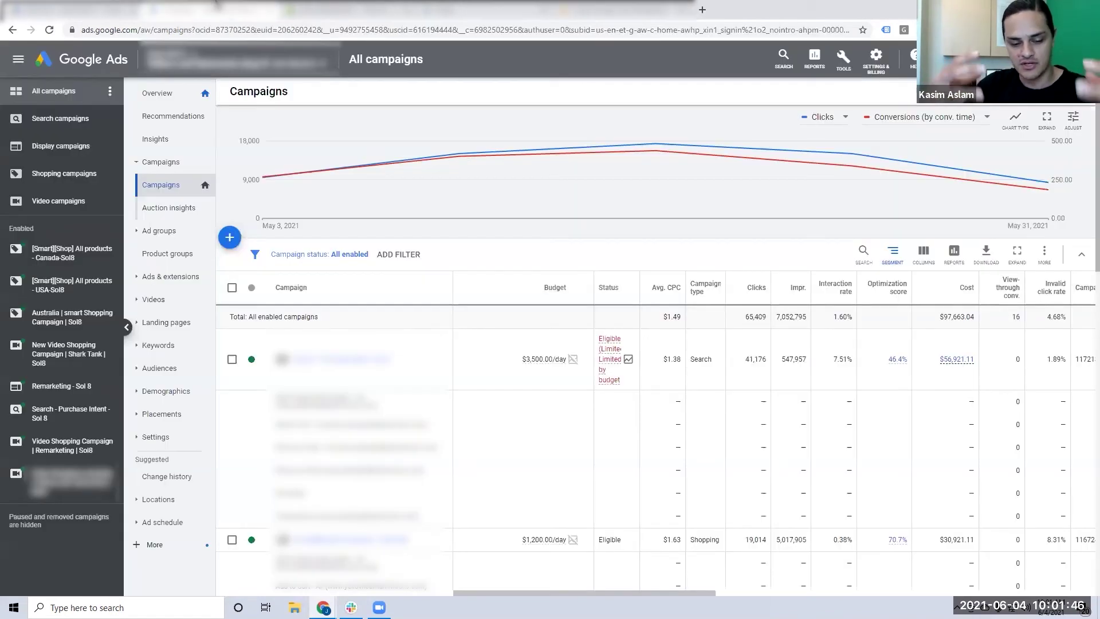
left_click(843, 58)
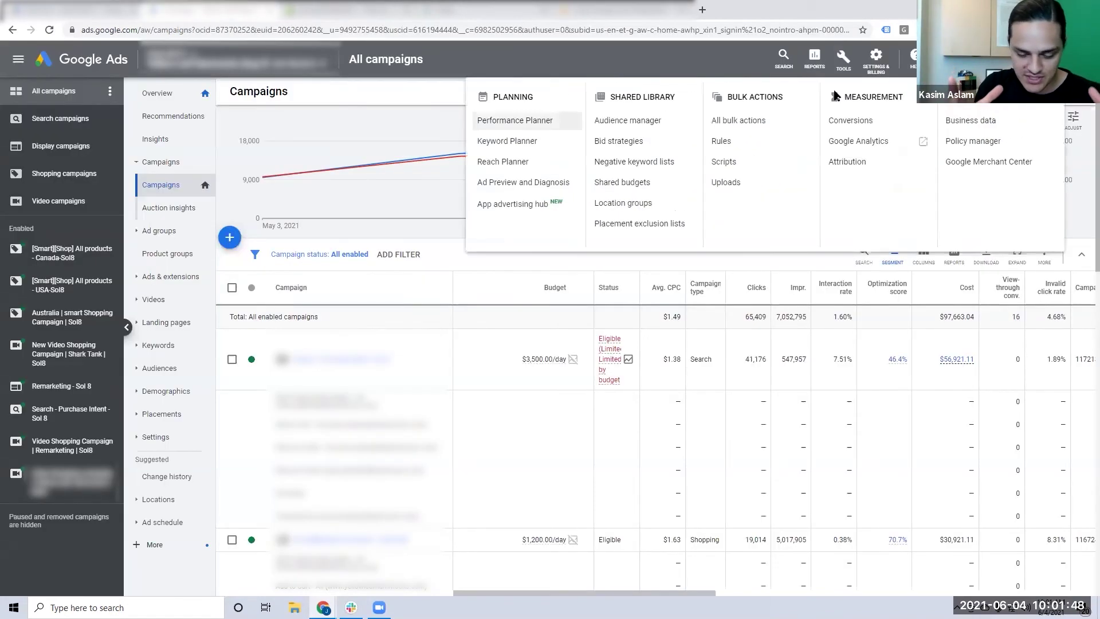
left_click(838, 184)
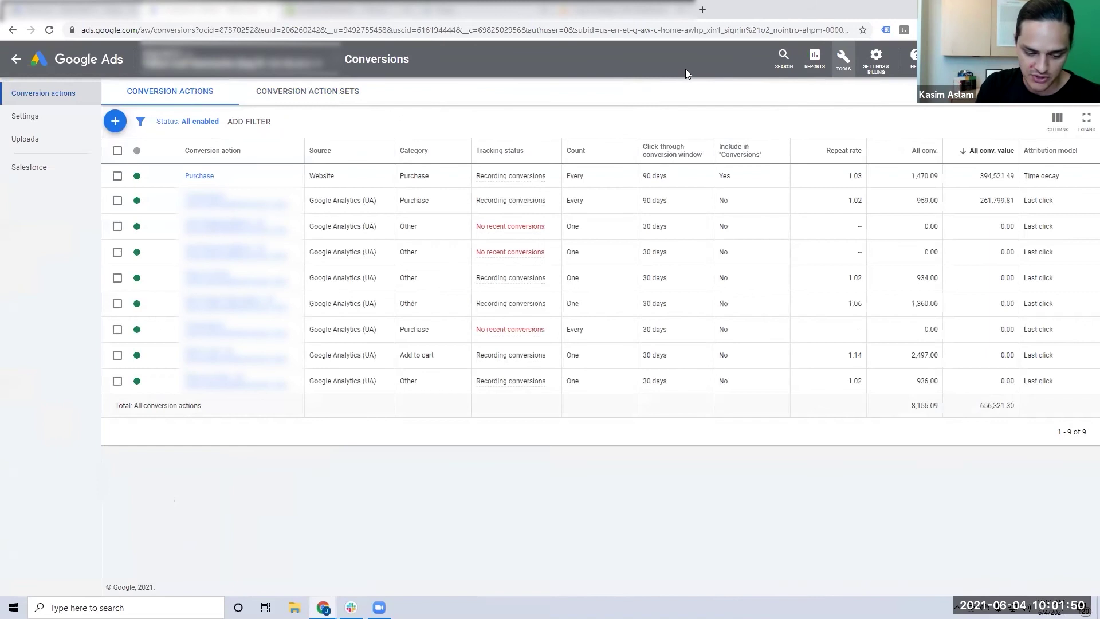
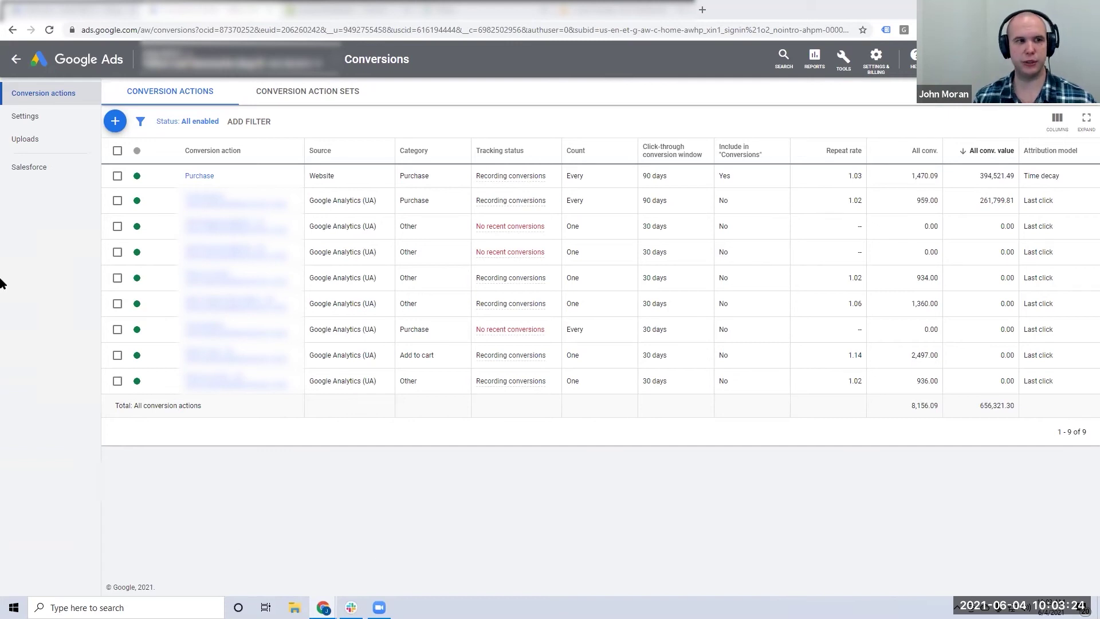
Start a new imported conversion action from Google Analytics (UA), check which goals and transactions can be imported, and close the import.
left_click(114, 123)
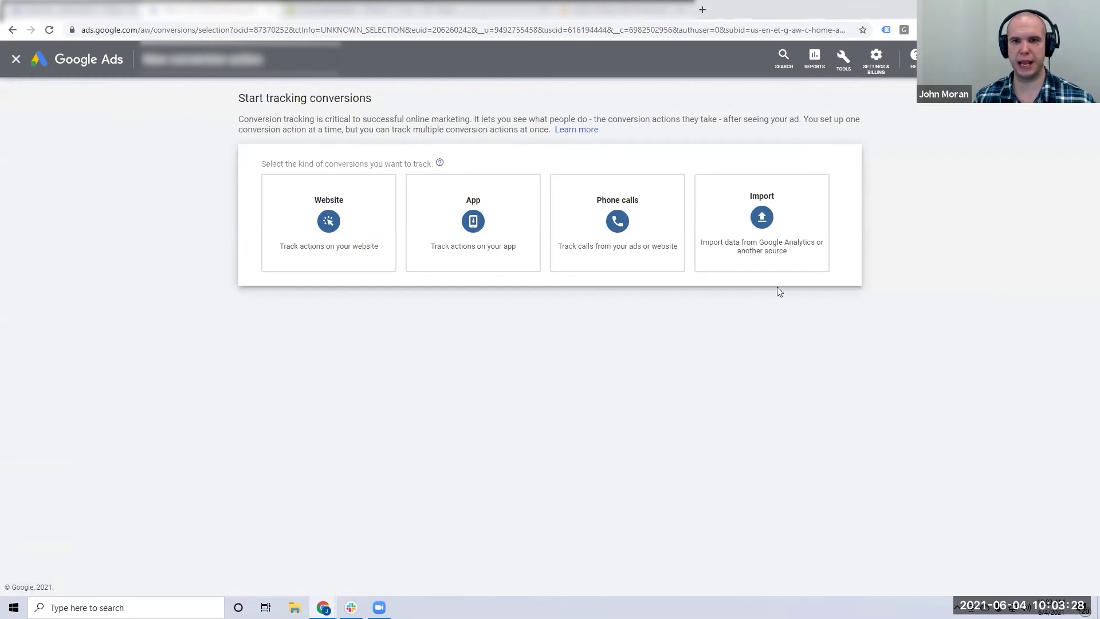
left_click(783, 252)
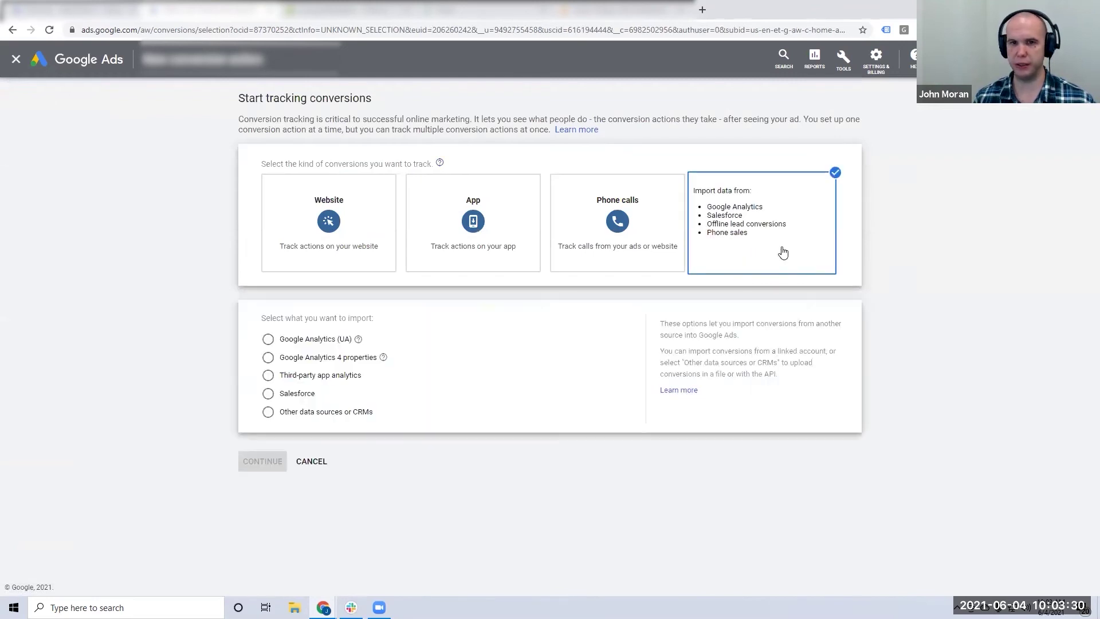
left_click(278, 343)
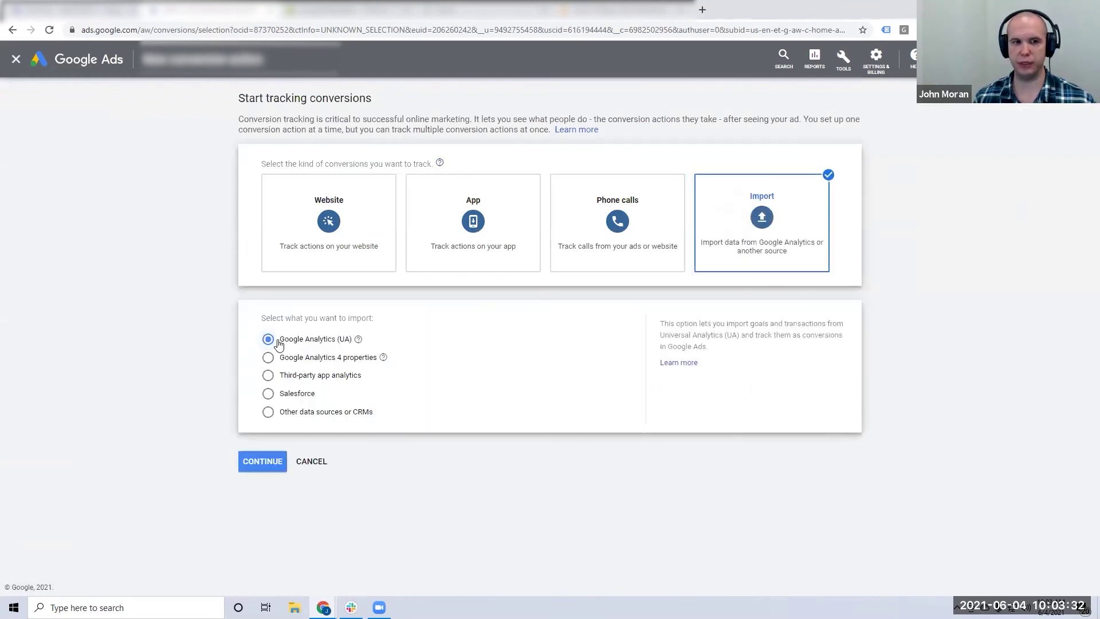
left_click(263, 463)
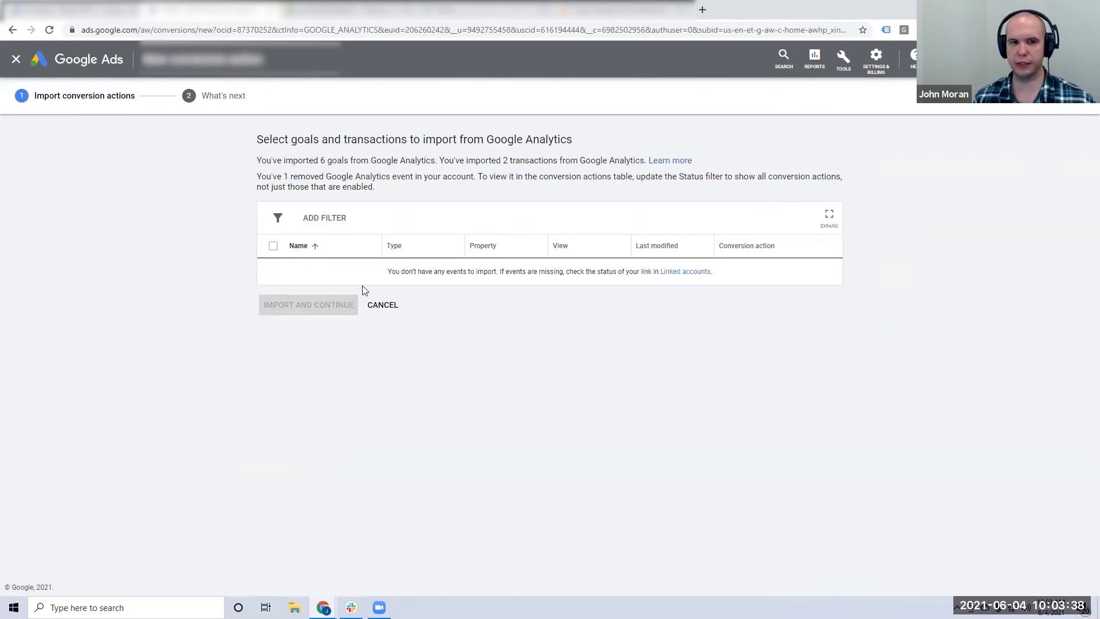
left_click_drag(419, 271, 599, 272)
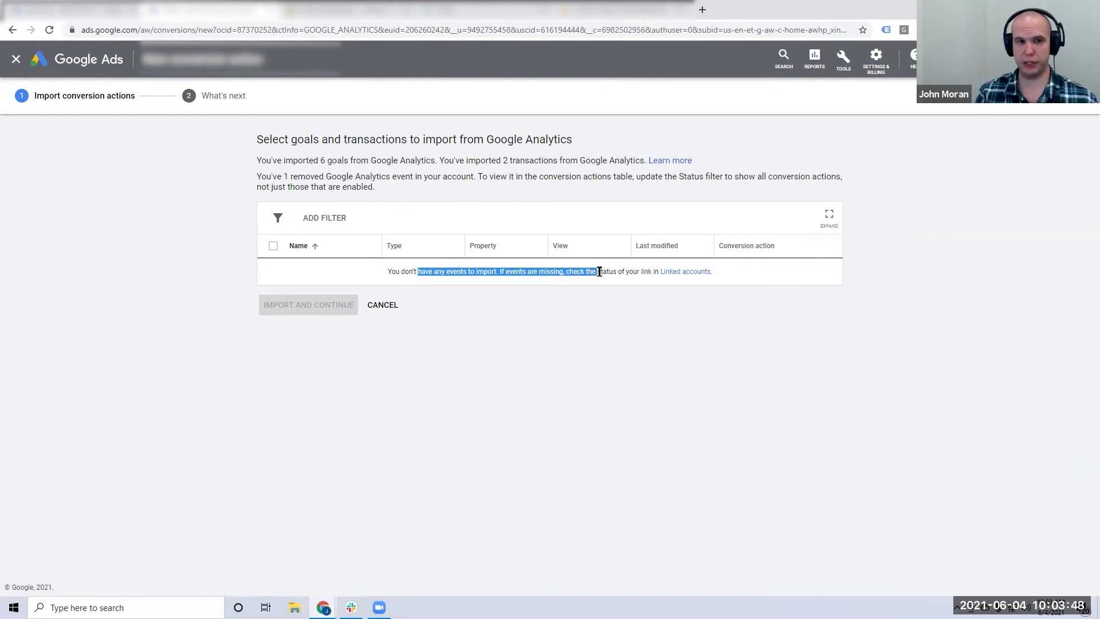
left_click(331, 270)
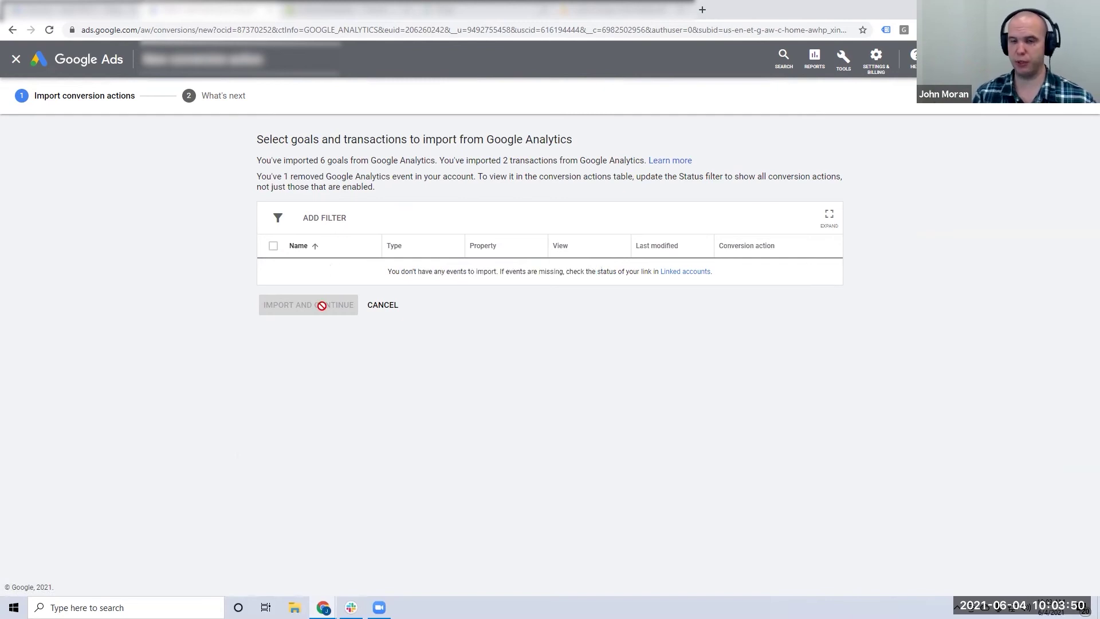
left_click(16, 59)
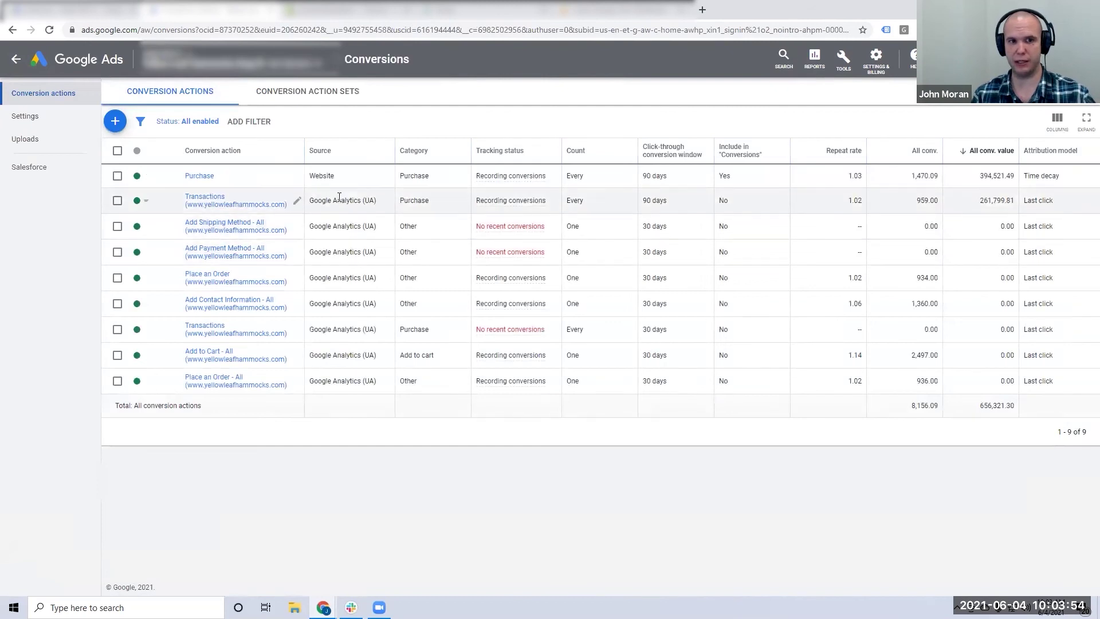
Review which existing conversion actions in the list come from Google Analytics (UA).
left_click_drag(337, 201, 346, 356)
left_click(347, 367)
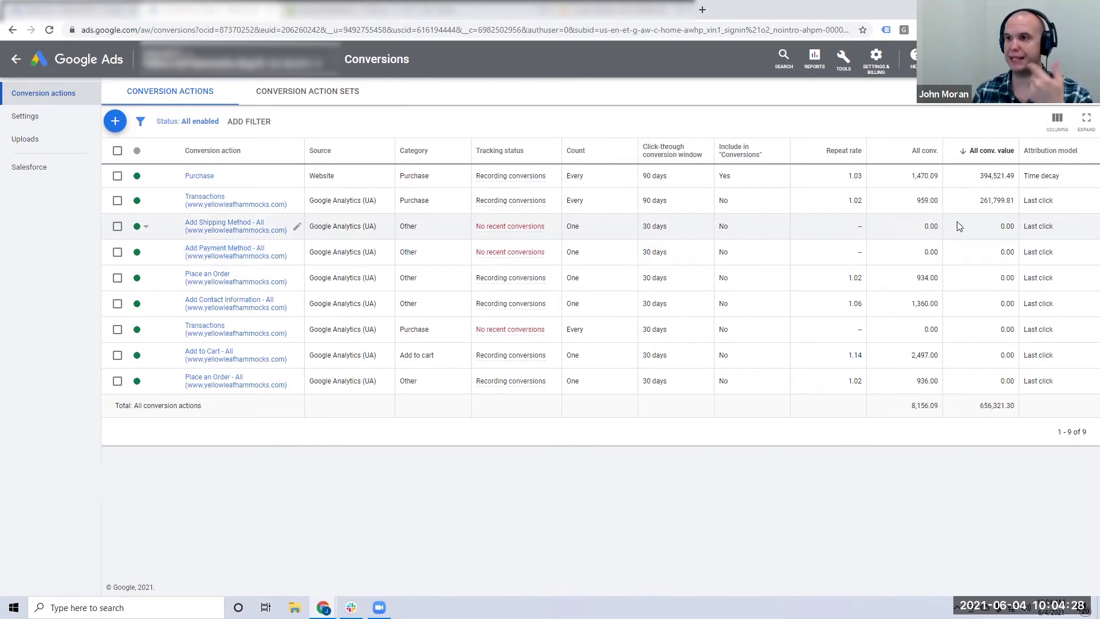
Compare the conversion counts and values of the website Purchase action and the Google Analytics Transactions action.
left_click_drag(1003, 202, 979, 197)
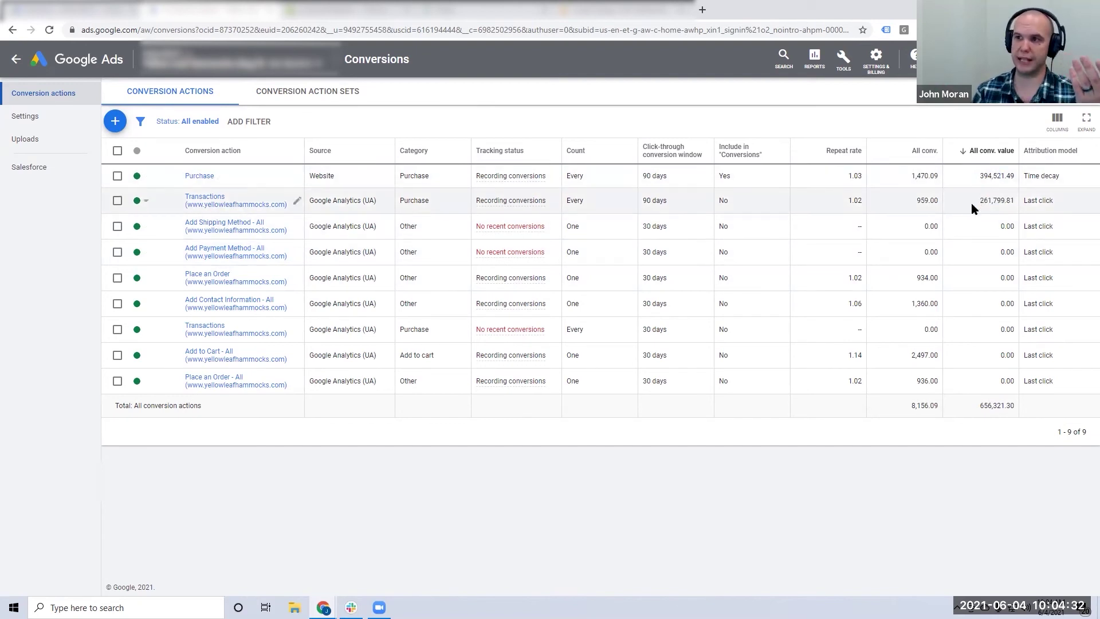
left_click_drag(979, 176, 1014, 201)
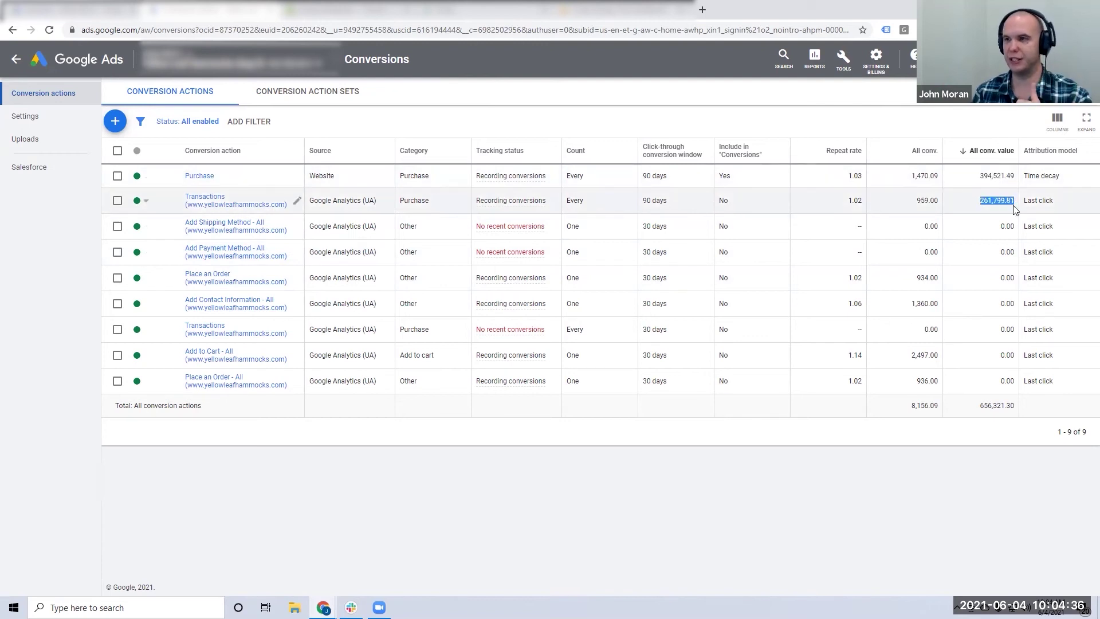
left_click(931, 200)
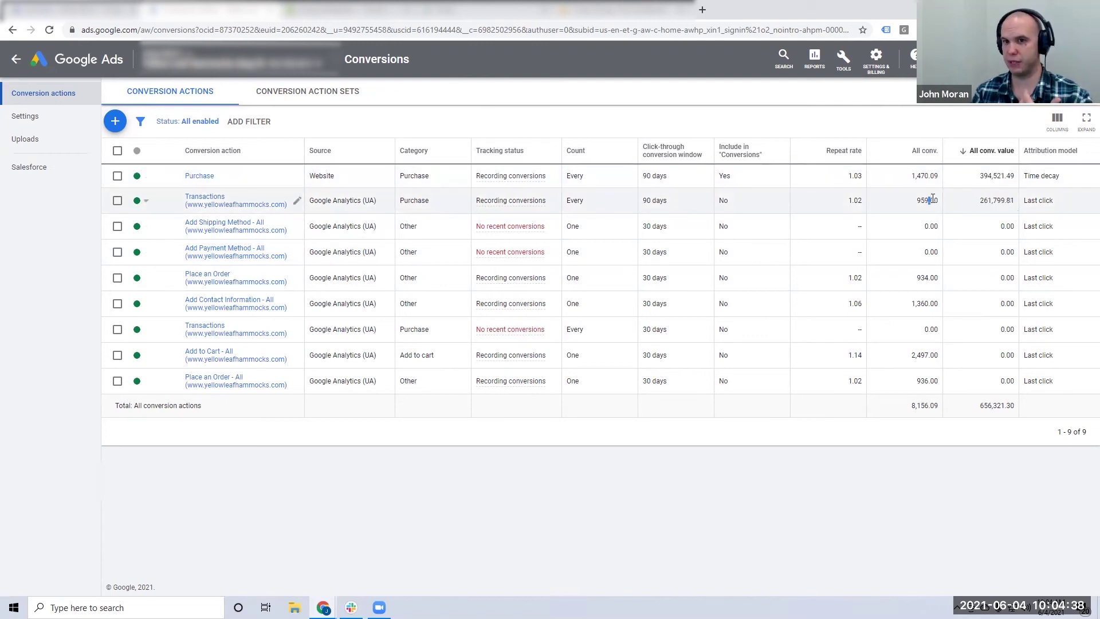
left_click_drag(924, 173, 926, 175)
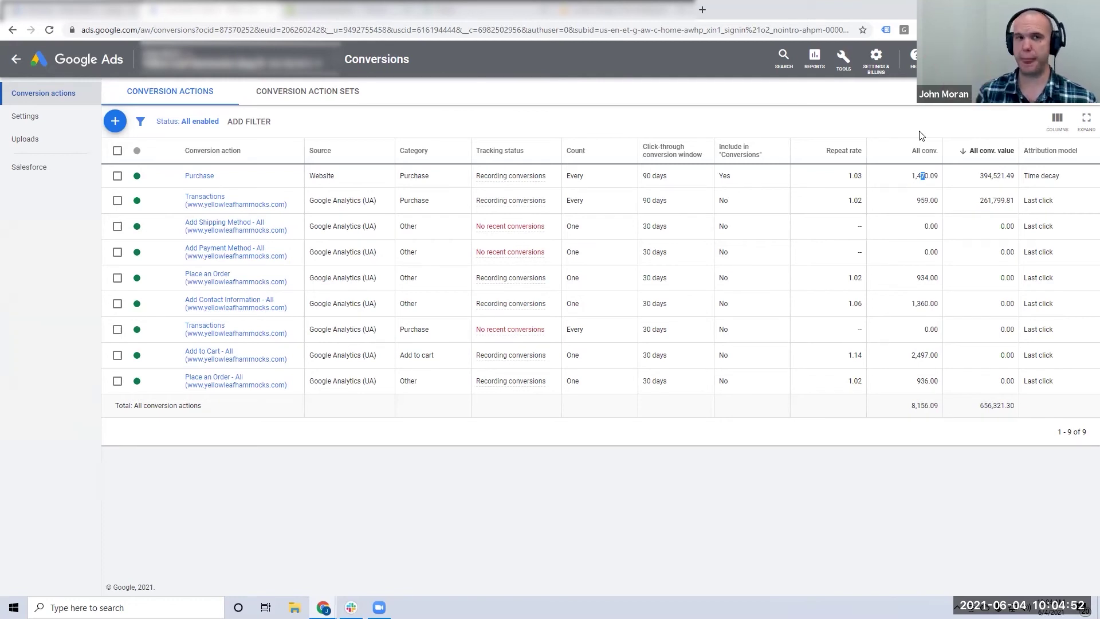
Search for Google Analytics in a new tab, open it, and switch to DD214Direct's All Web Site Data view.
left_click(702, 10)
type("google analy")
key("Return")
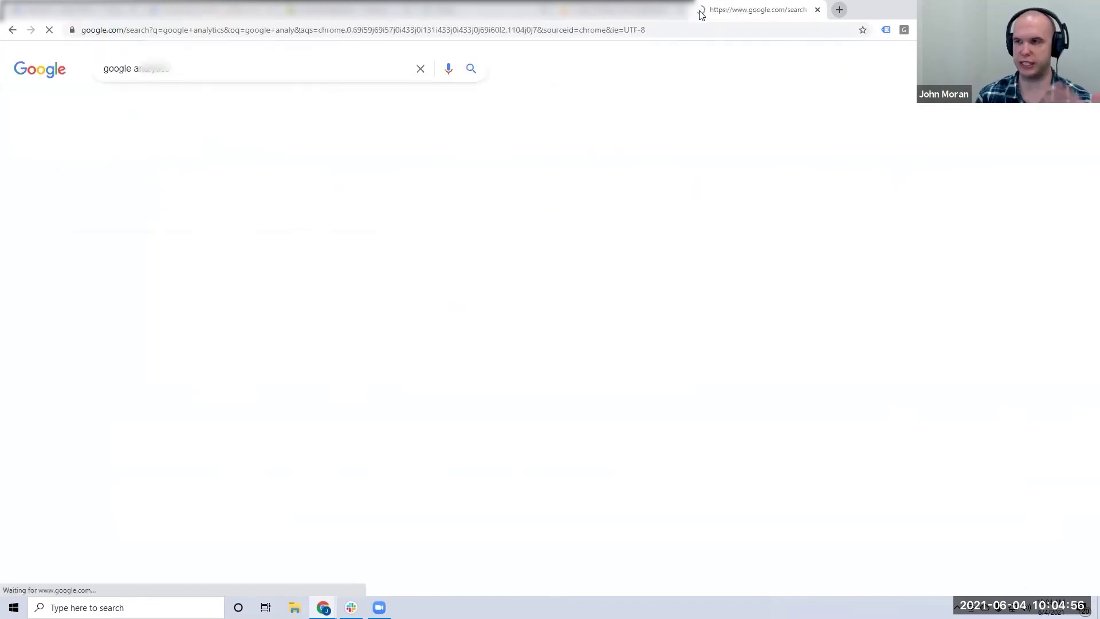
left_click(155, 173)
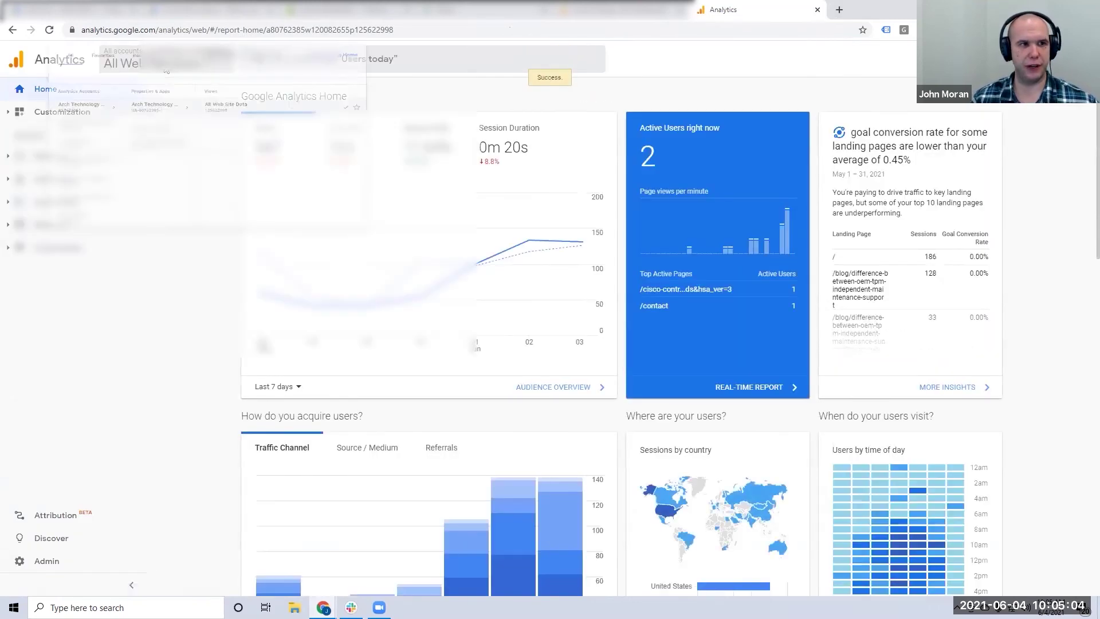
left_click(342, 69)
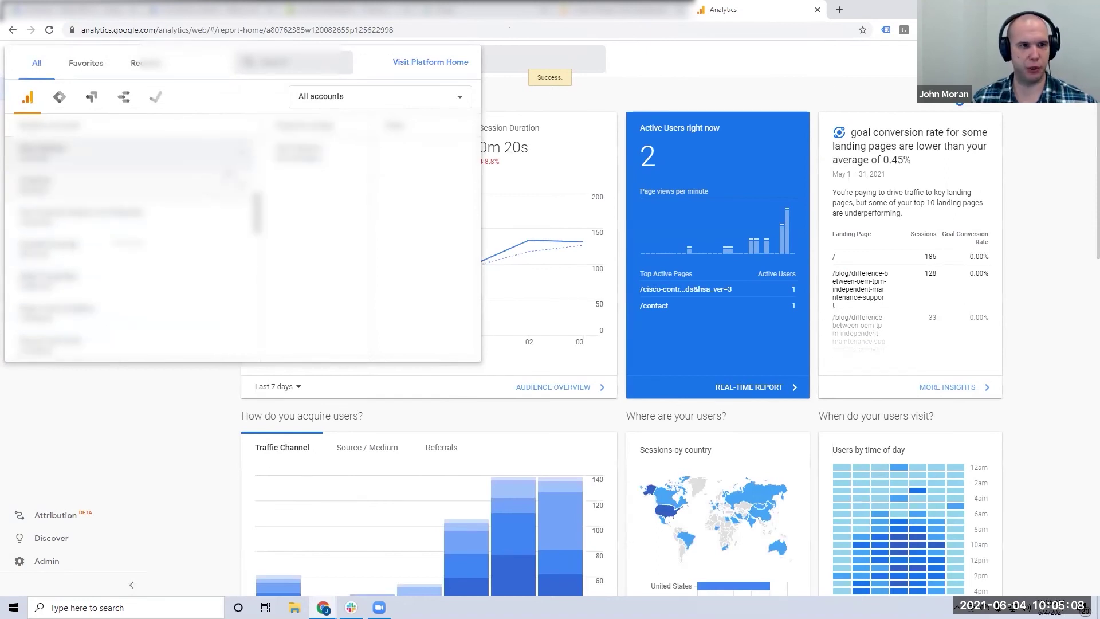
left_click(417, 166)
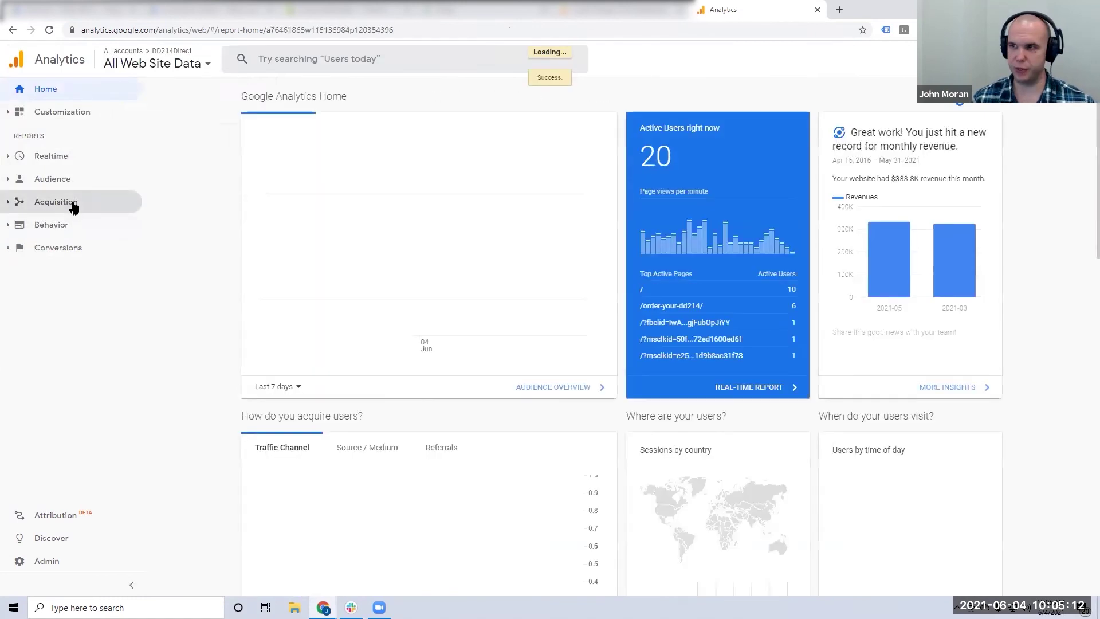
Open the Channels report for all acquisition traffic.
left_click(73, 205)
left_click(63, 240)
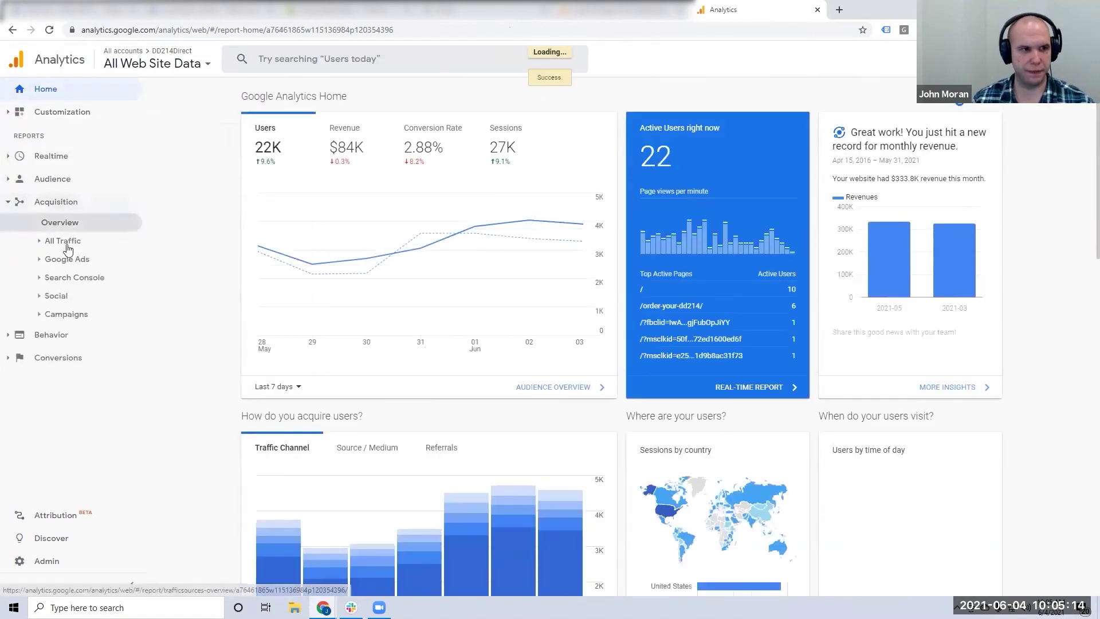
left_click(71, 259)
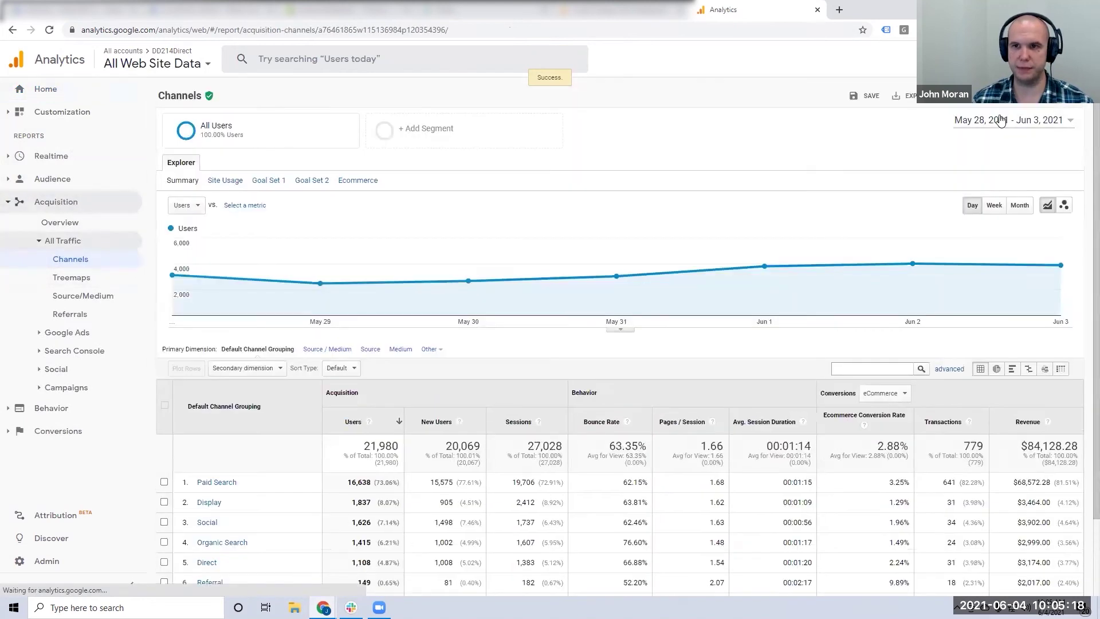
Close the date range picker without changes and compare the Direct channel's users with its new users.
left_click(1000, 120)
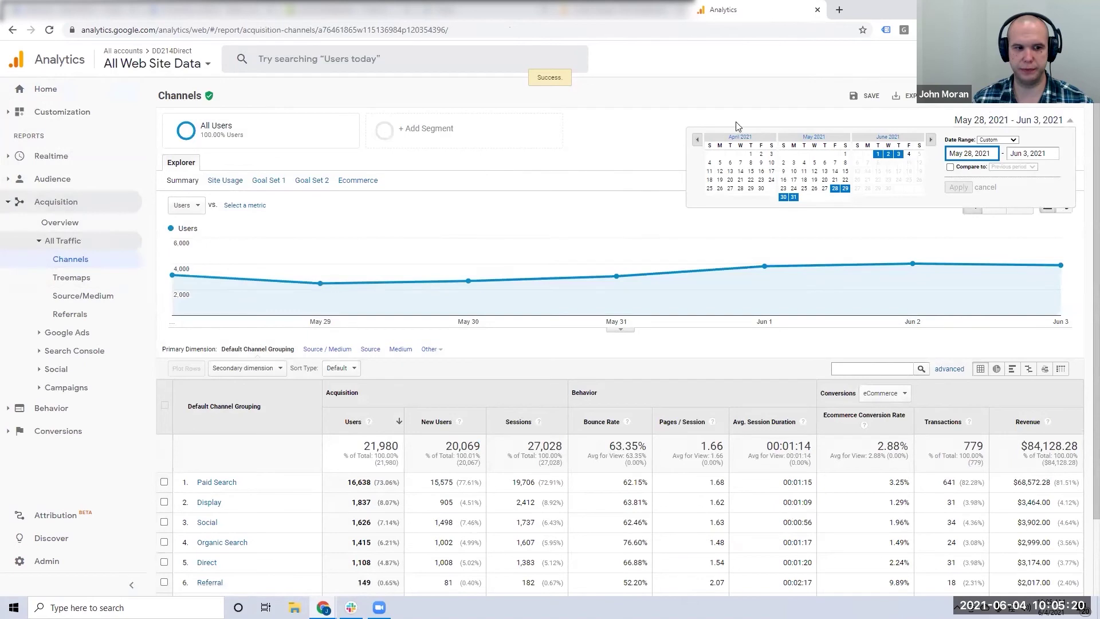
left_click(586, 260)
scroll(587, 260, "down", 2)
left_click_drag(347, 473, 452, 472)
left_click(450, 476)
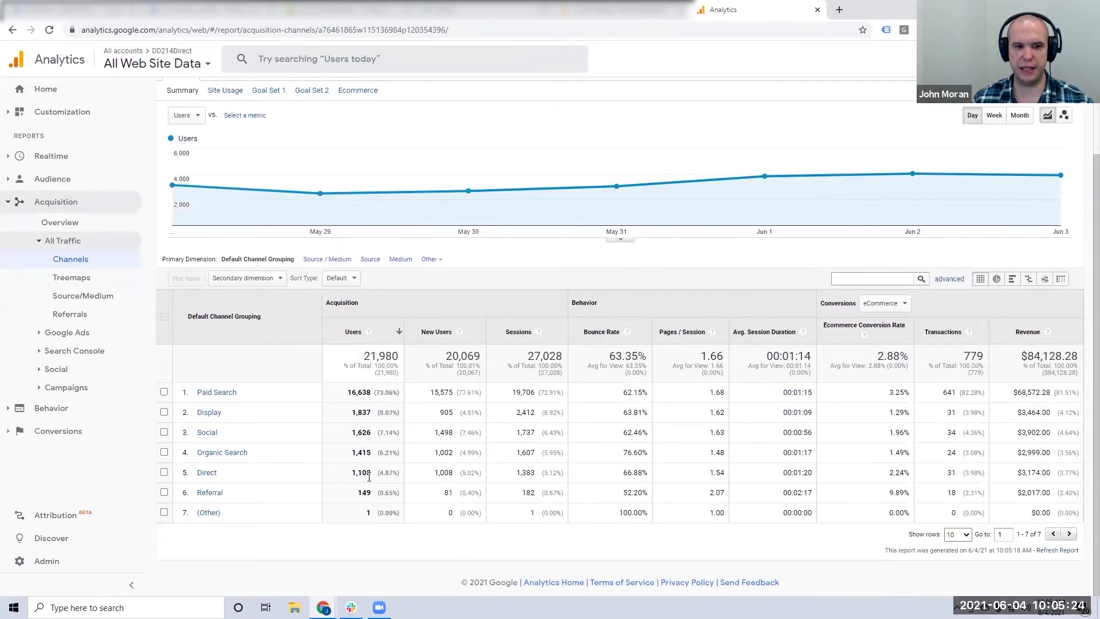
left_click_drag(349, 474, 453, 472)
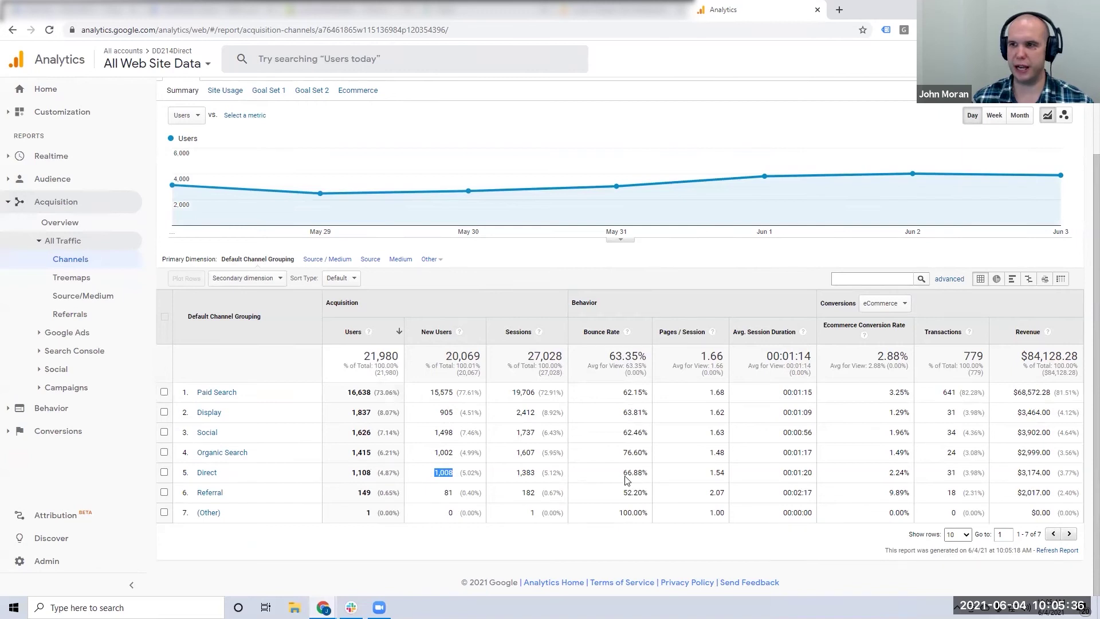
Set the Channels report's date range to Feb 1, 2021 - Jun 3, 2021.
scroll(628, 480, "up", 2)
left_click(1009, 120)
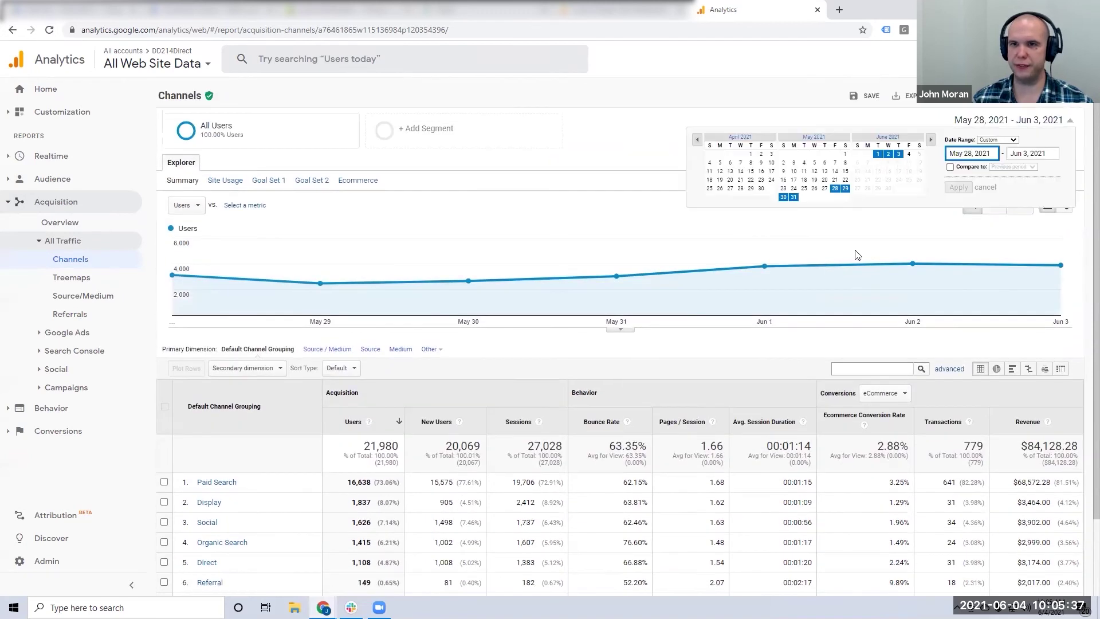
left_click(697, 139)
left_click(697, 139)
left_click(719, 154)
left_click(957, 187)
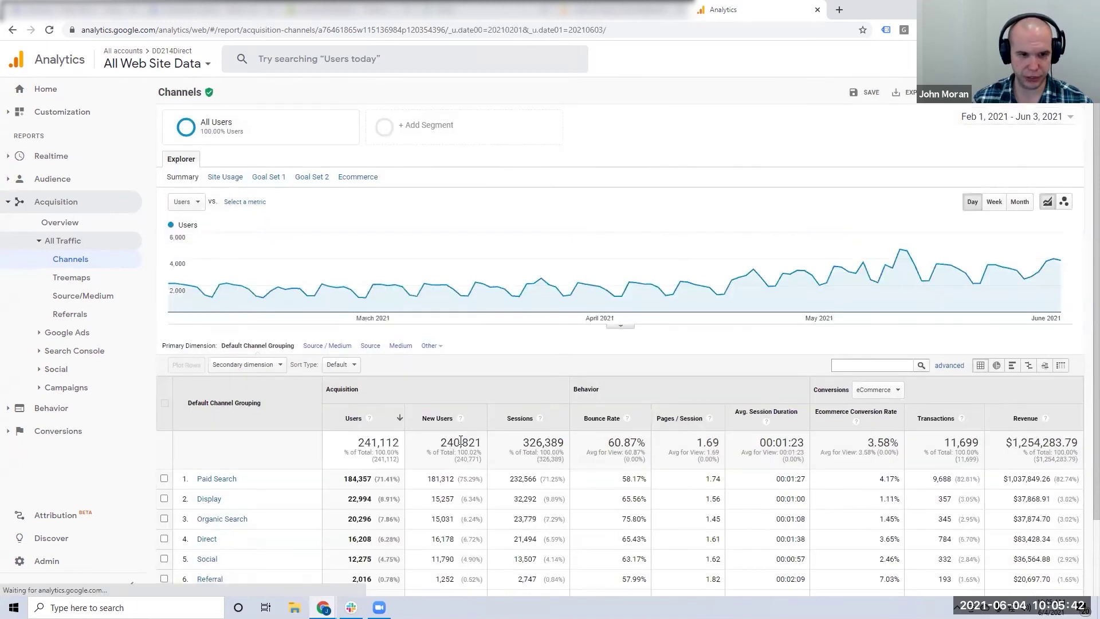
Compare the users and new users of the Direct channel over the extended date range.
scroll(361, 467, "down", 2)
left_click_drag(348, 456, 371, 458)
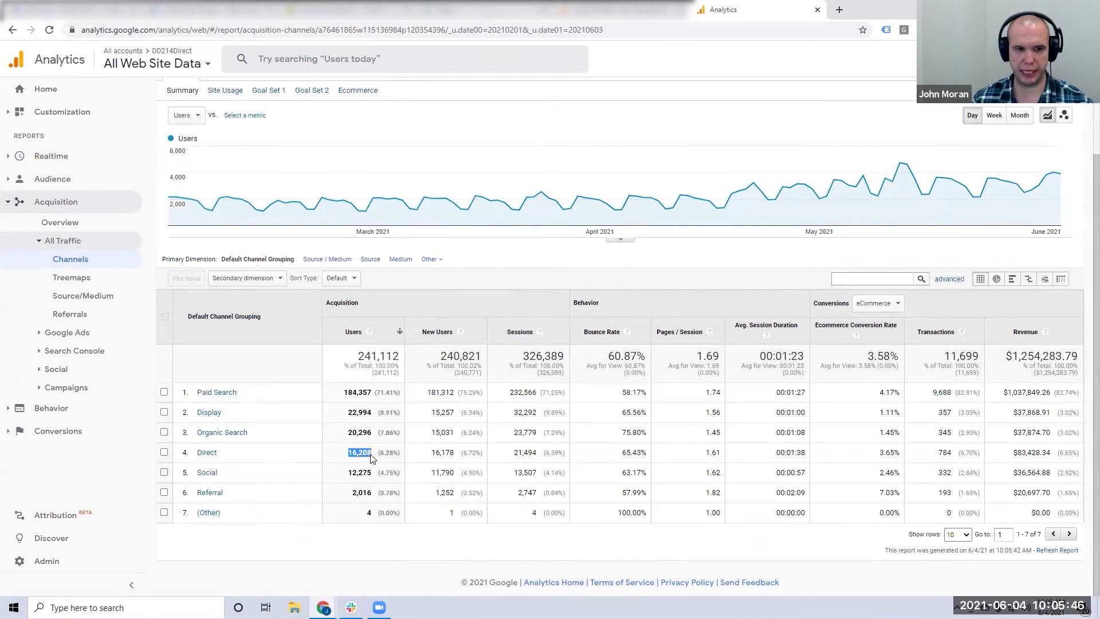
left_click_drag(432, 453, 455, 454)
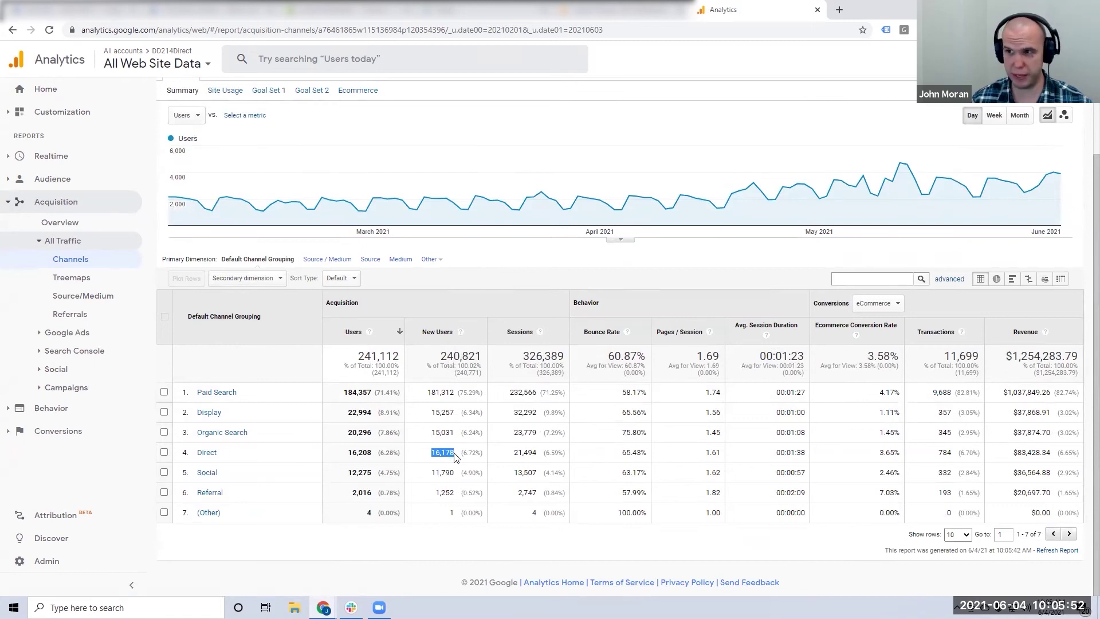
left_click(434, 458)
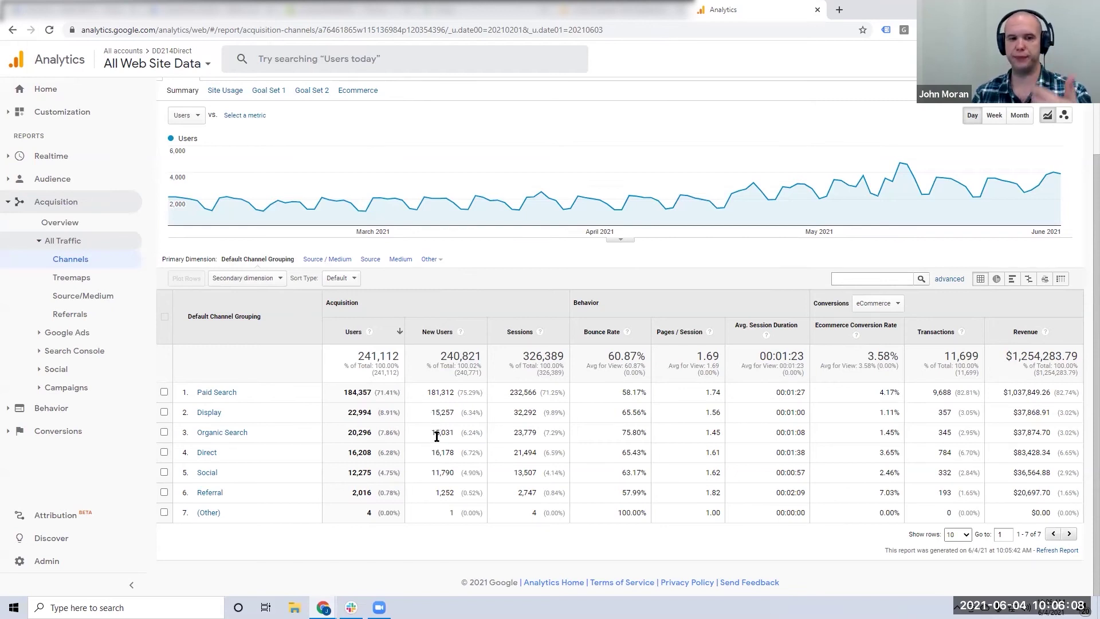
left_click_drag(435, 453, 453, 453)
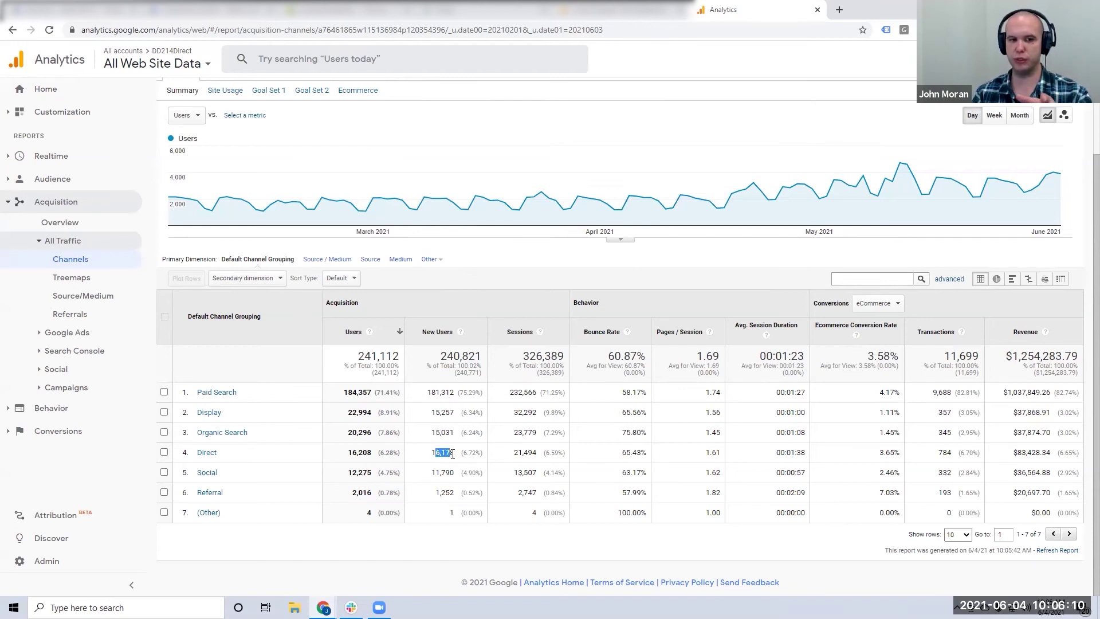
double_click(445, 452)
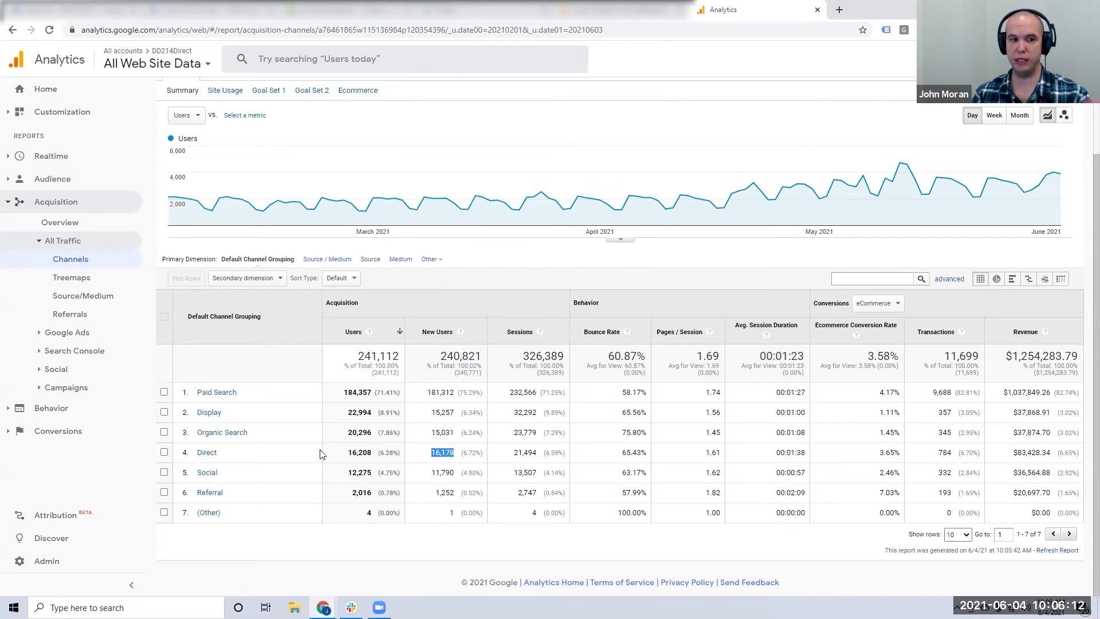
left_click_drag(450, 454, 431, 453)
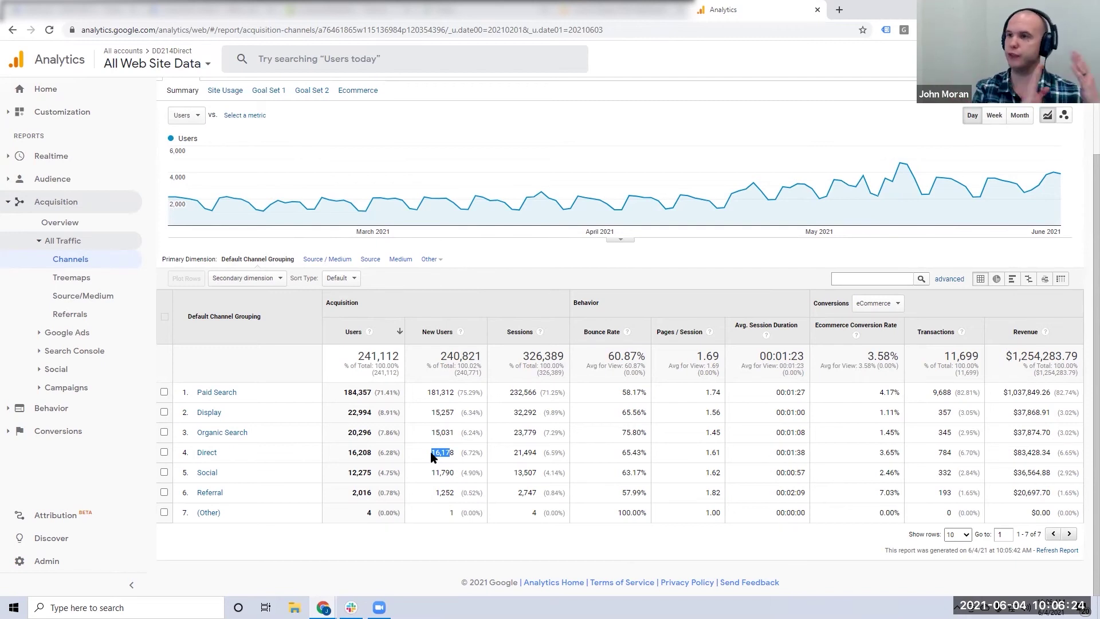
Compare the Paid Search channel's new users with those of Direct, Social and Referral.
left_click_drag(427, 392, 457, 391)
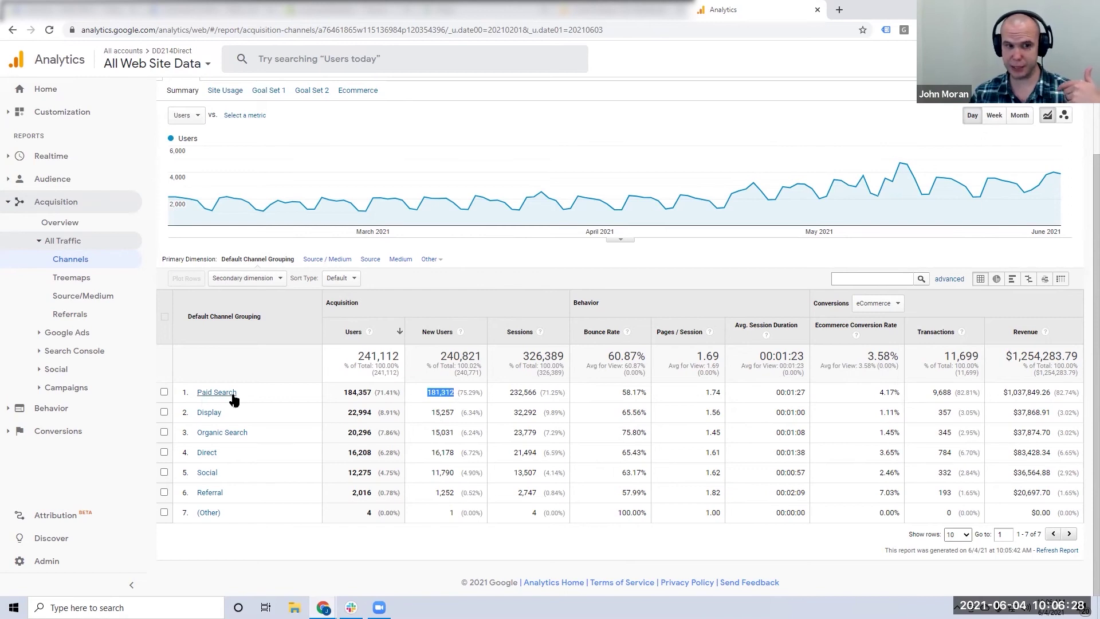
left_click_drag(431, 452, 455, 492)
left_click_drag(427, 393, 456, 395)
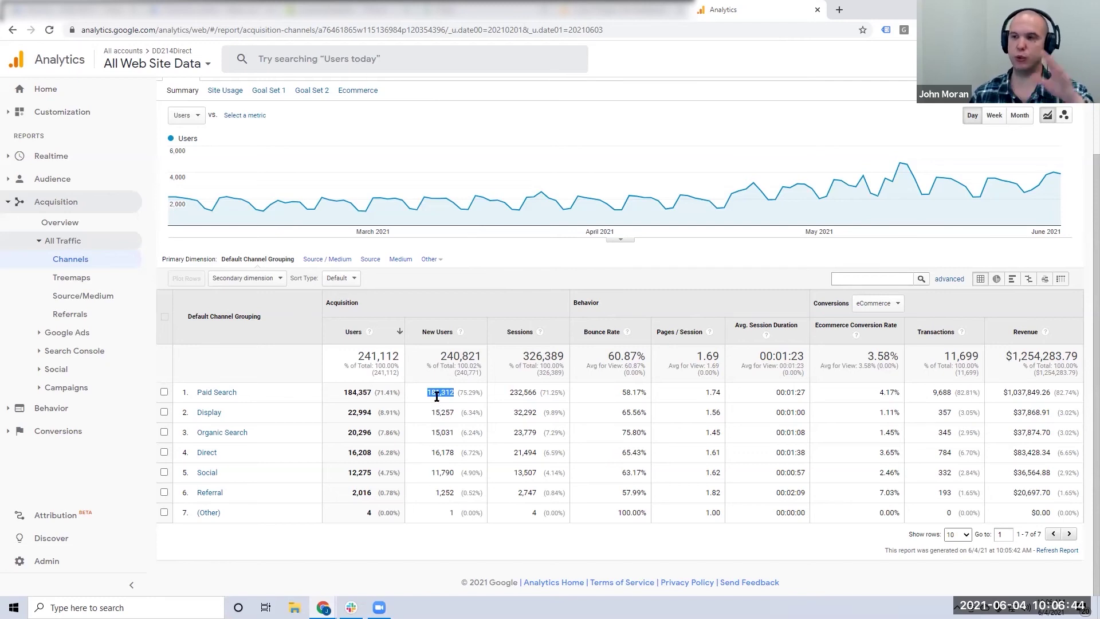
Search the reports for "top" and open the Multi-Channel Funnels Top Conversion Paths report.
left_click(420, 65)
type("top")
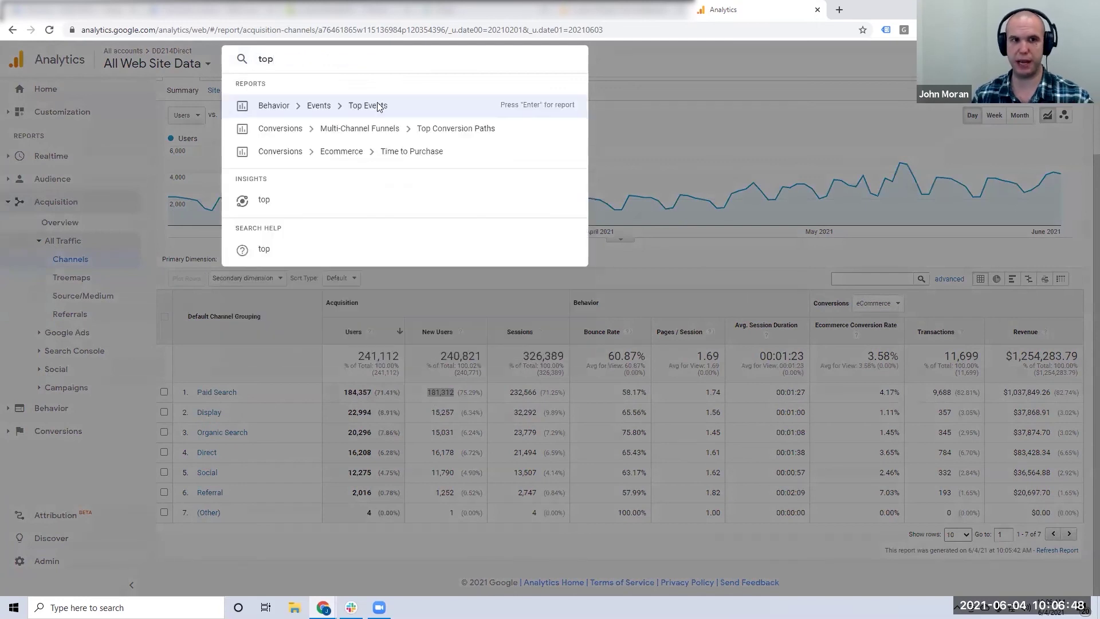
left_click(385, 127)
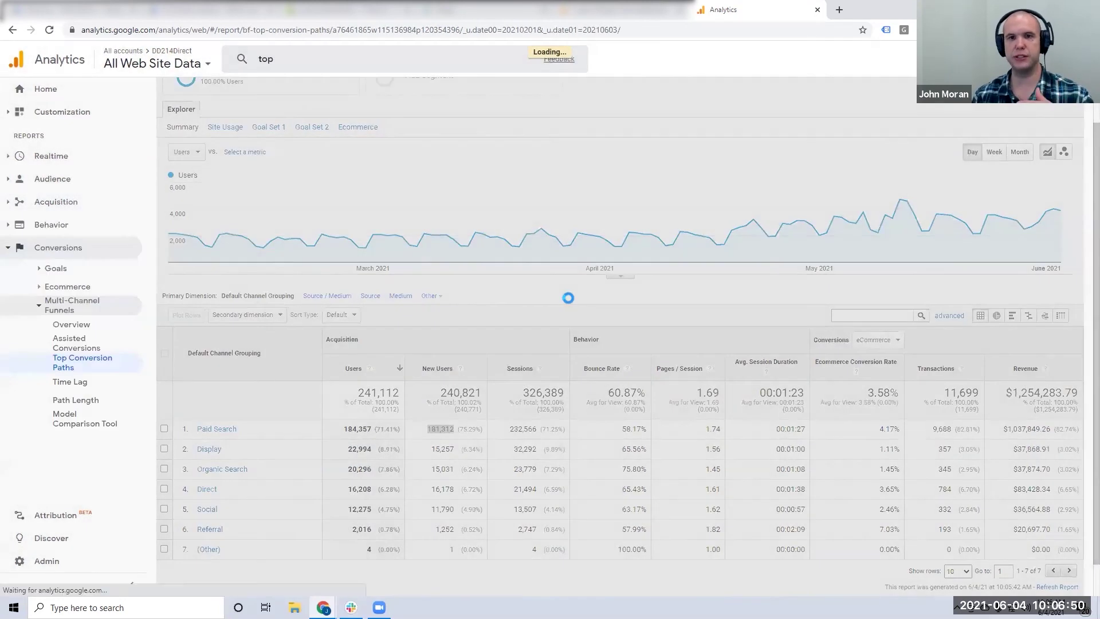
Examine the conversions credited to the path from Paid Search to Direct.
scroll(600, 331, "down", 2)
scroll(600, 331, "down", 1)
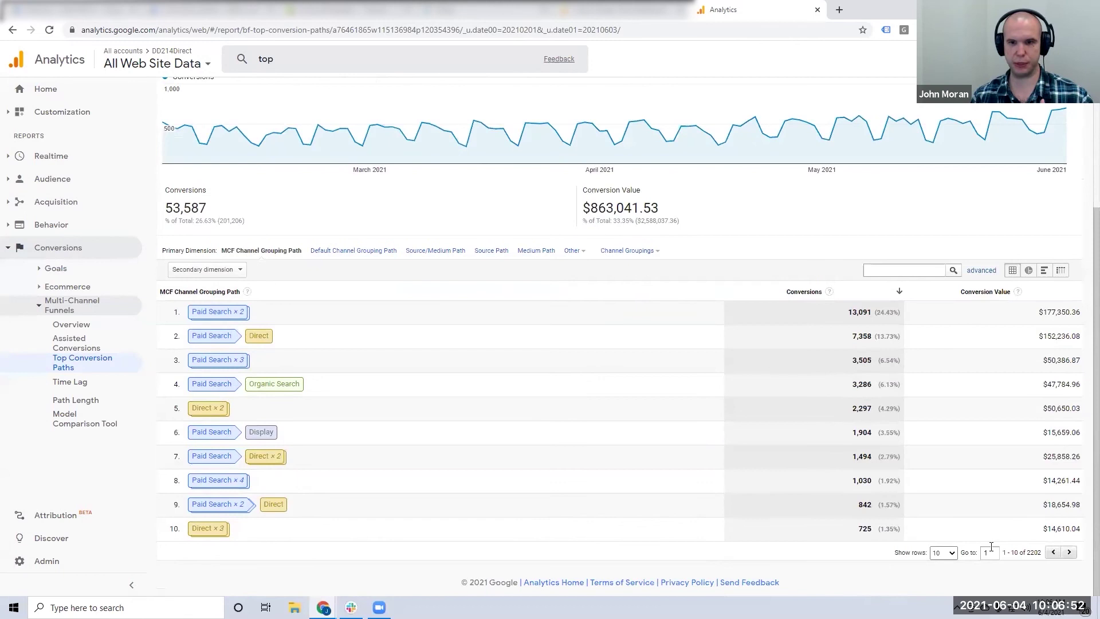
left_click_drag(196, 335, 274, 341)
left_click(271, 341)
left_click_drag(853, 337, 870, 335)
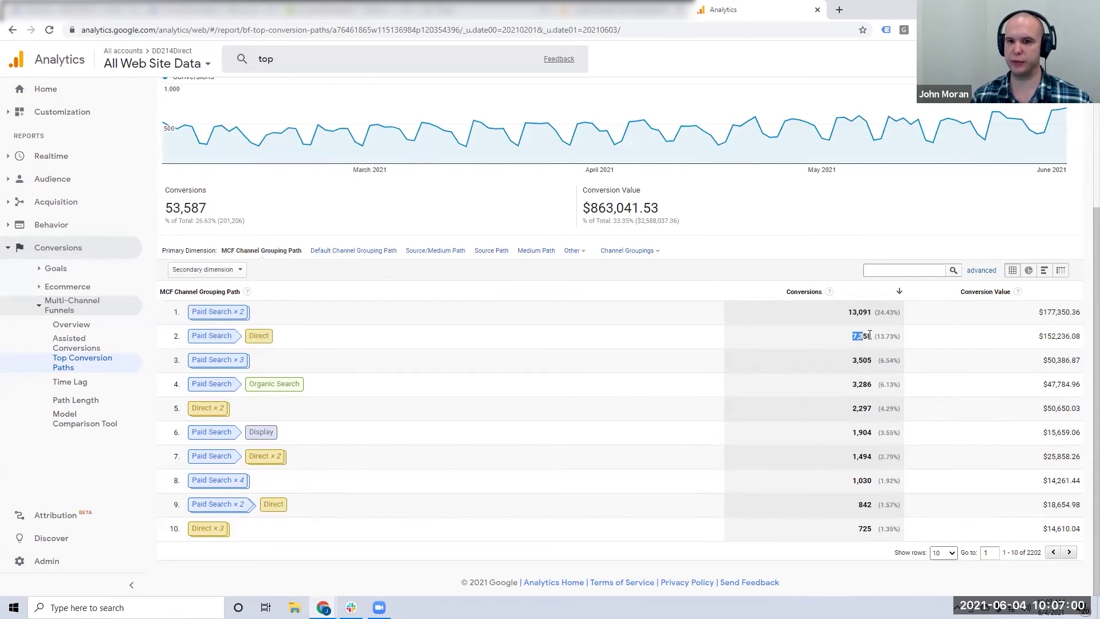
left_click_drag(197, 336, 226, 336)
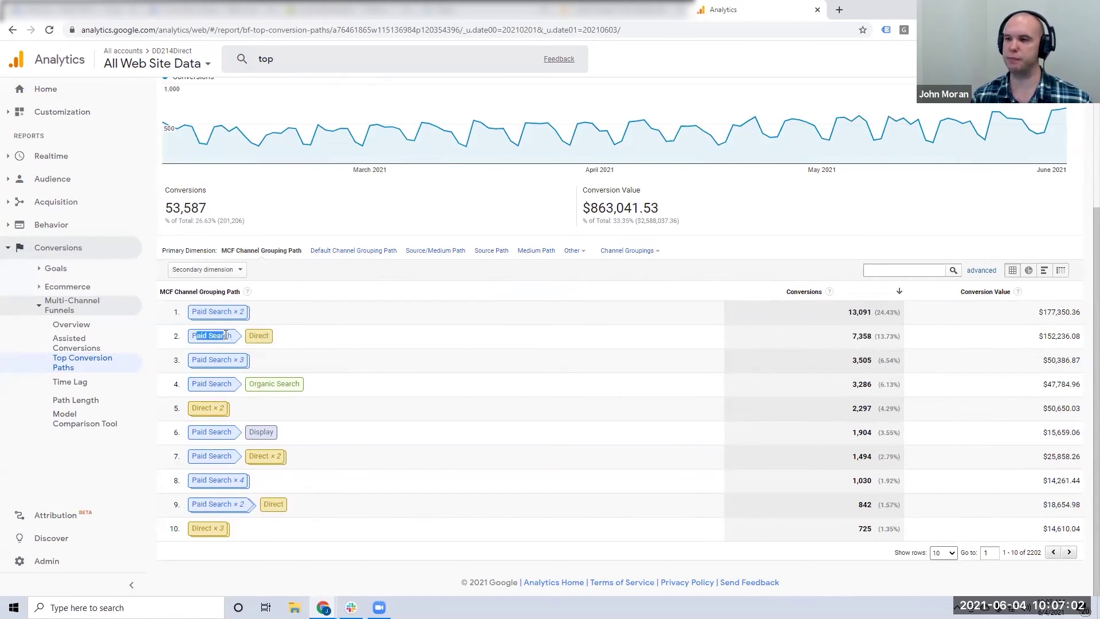
Examine the Direct × 2 conversion path and its conversions.
left_click(196, 413)
double_click(859, 409)
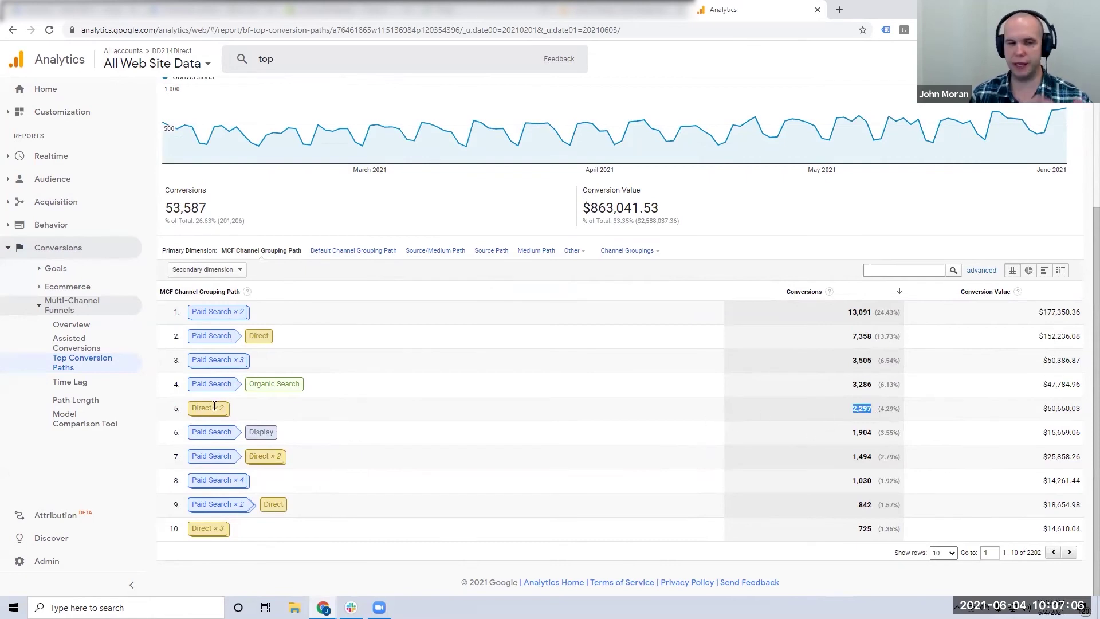
left_click_drag(205, 408, 229, 409)
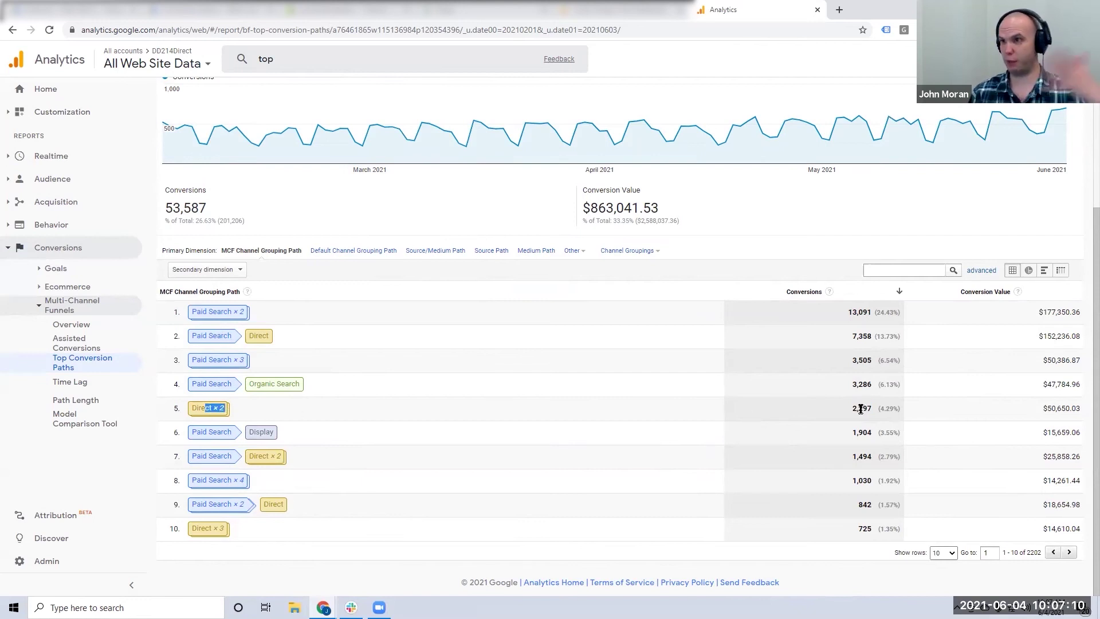
left_click(232, 413)
left_click_drag(196, 408, 231, 410)
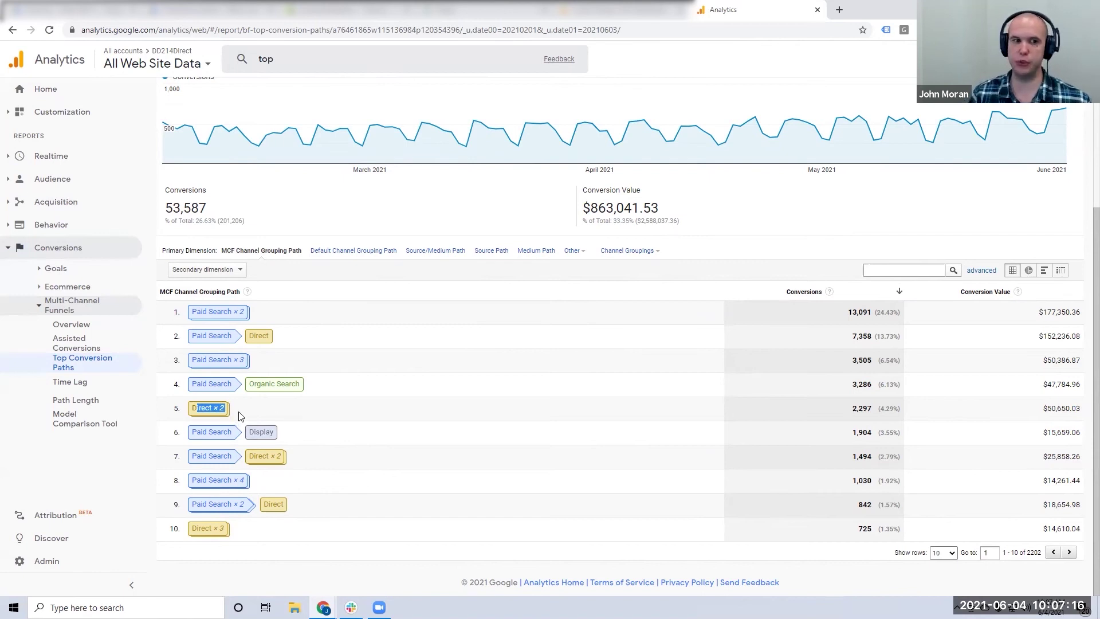
left_click_drag(196, 407, 231, 412)
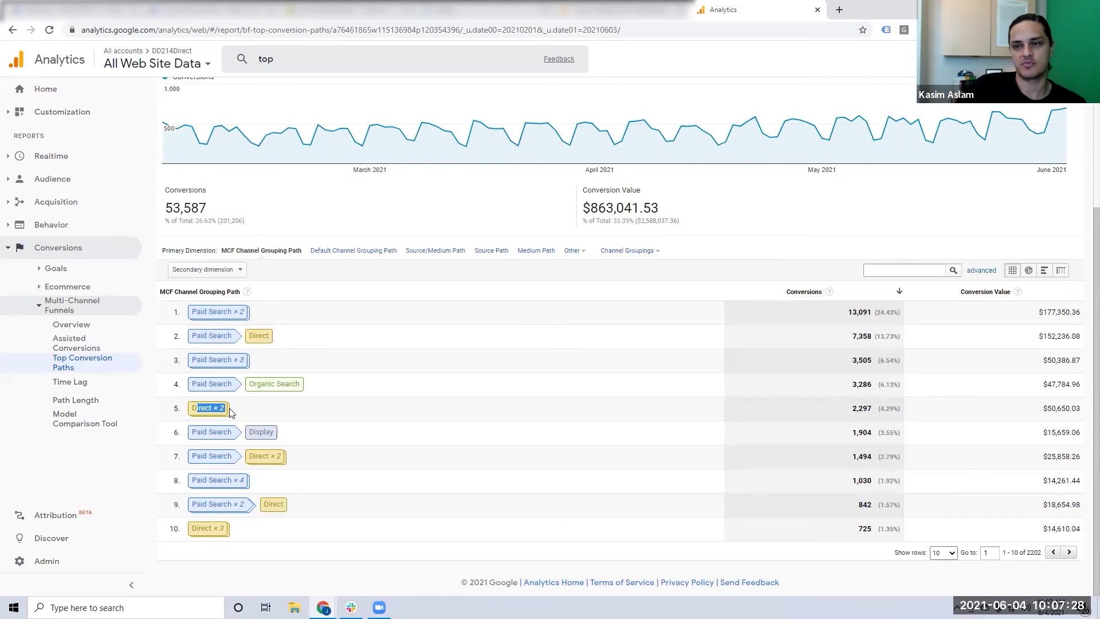
Increase the number of rows shown in the conversion paths table and look through the longer multi-channel paths.
left_click(942, 552)
left_click(942, 554)
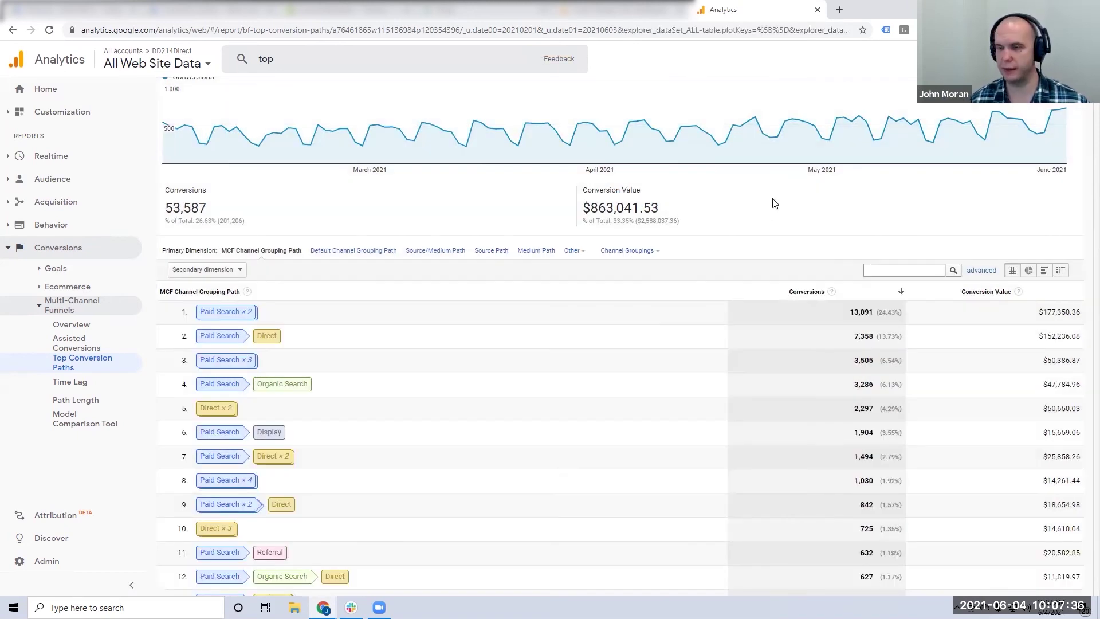
scroll(723, 370, "down", 20)
scroll(722, 371, "down", 20)
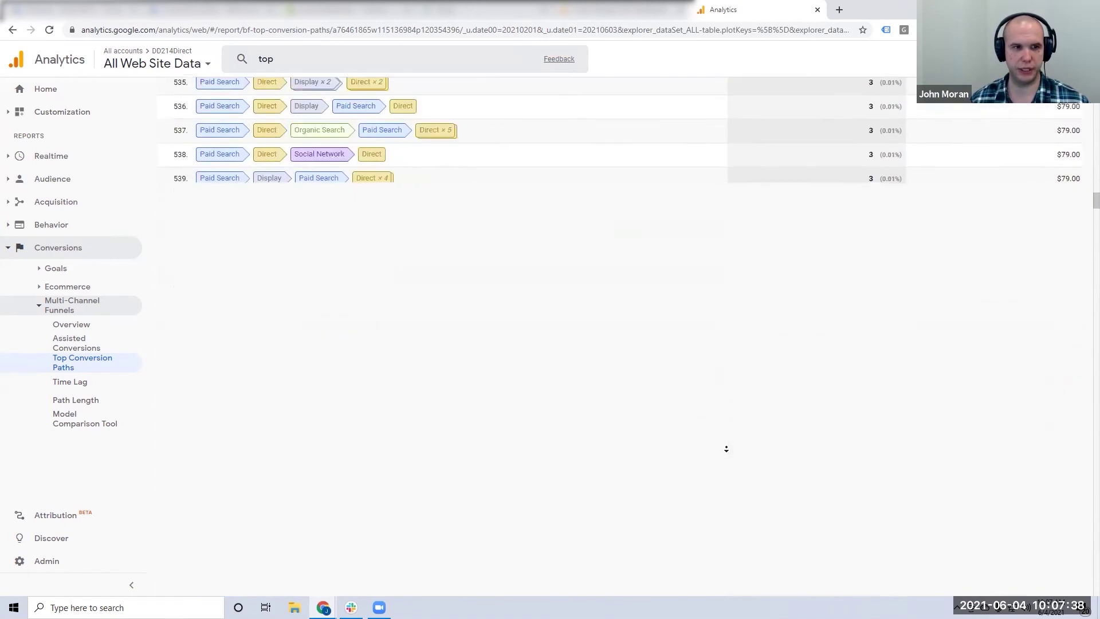
scroll(730, 442, "down", 15)
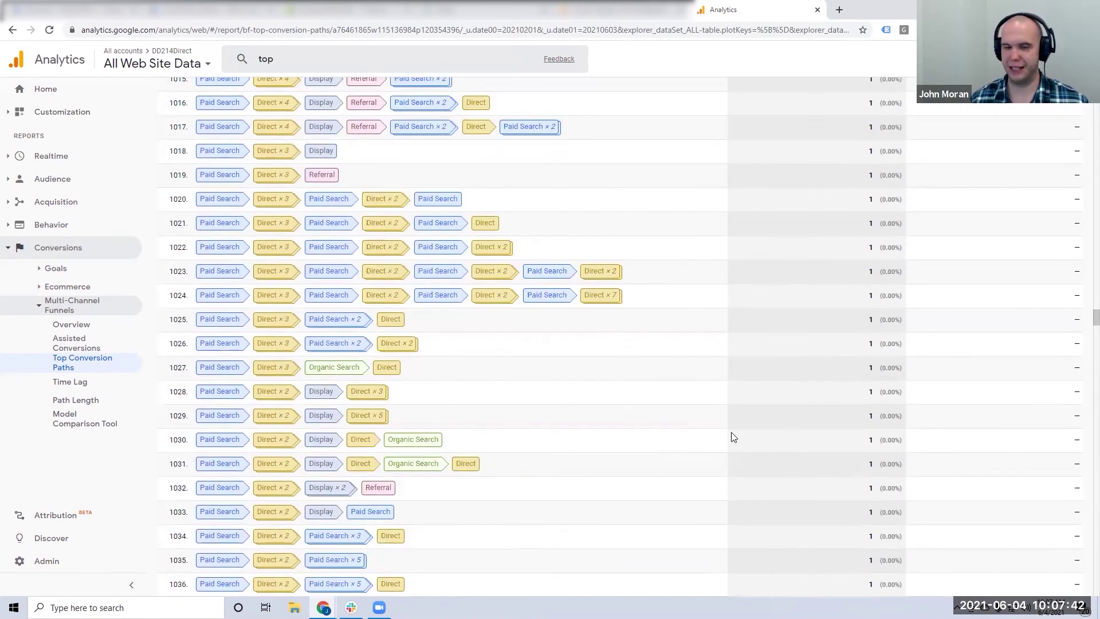
Examine the remaining conversion paths to the end of the table, checking conversions credited to long Paid Search, Direct and Referral paths.
scroll(442, 390, "down", 1)
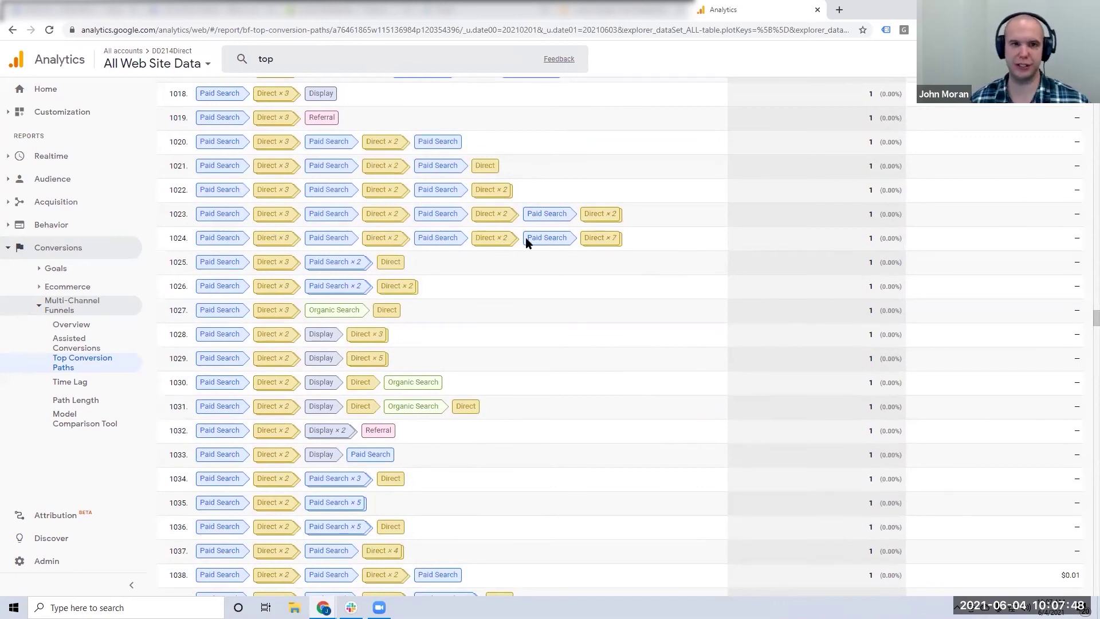
double_click(876, 241)
left_click(550, 109)
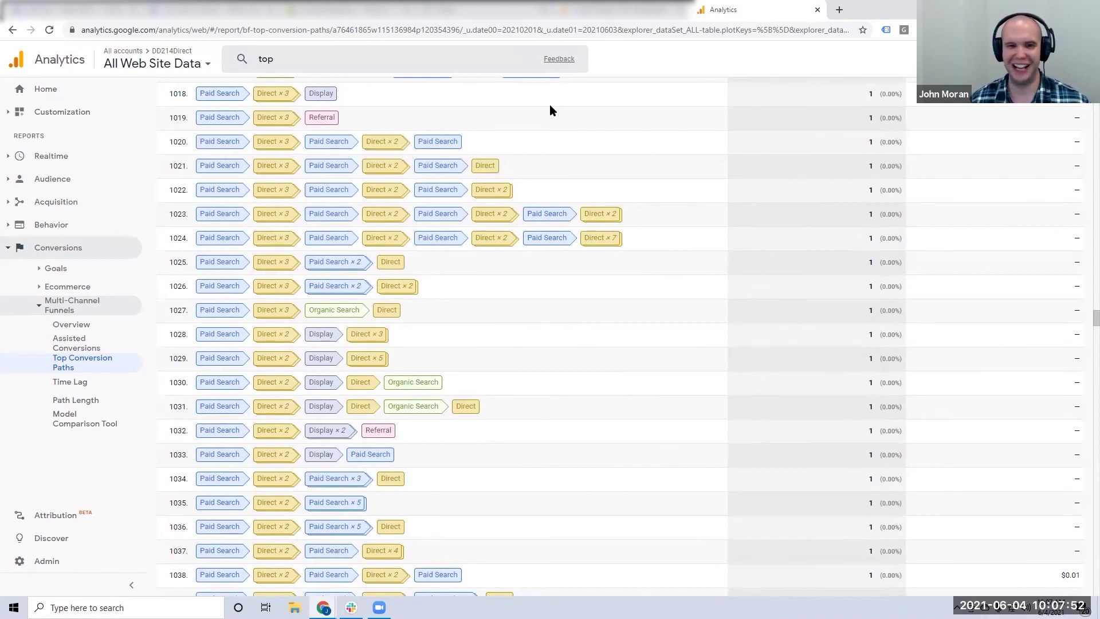
scroll(653, 195, "down", 20)
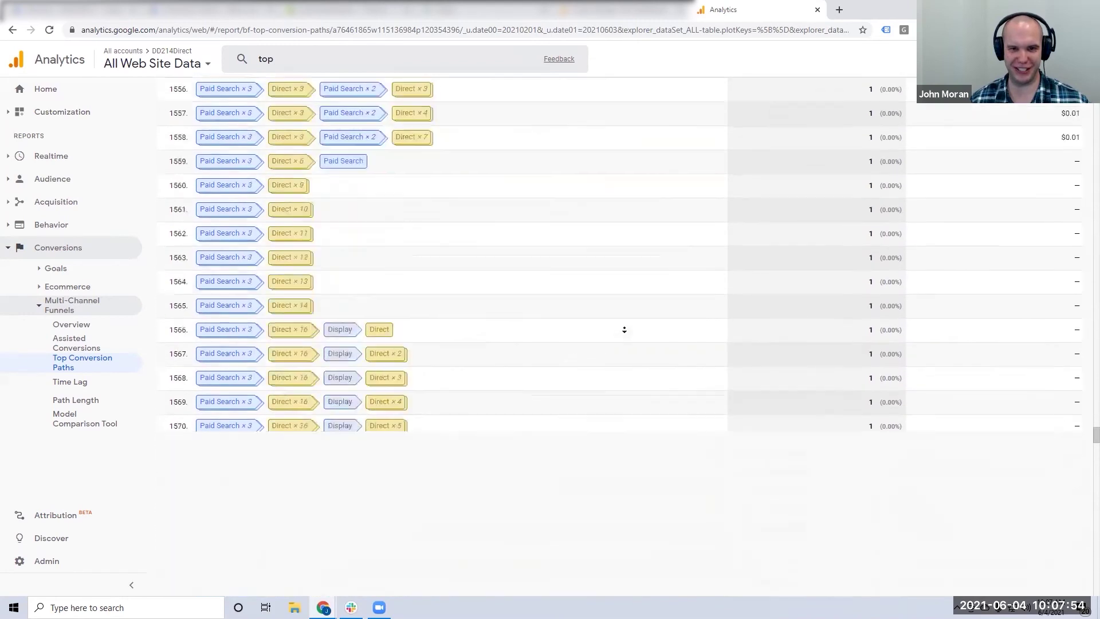
scroll(626, 333, "down", 20)
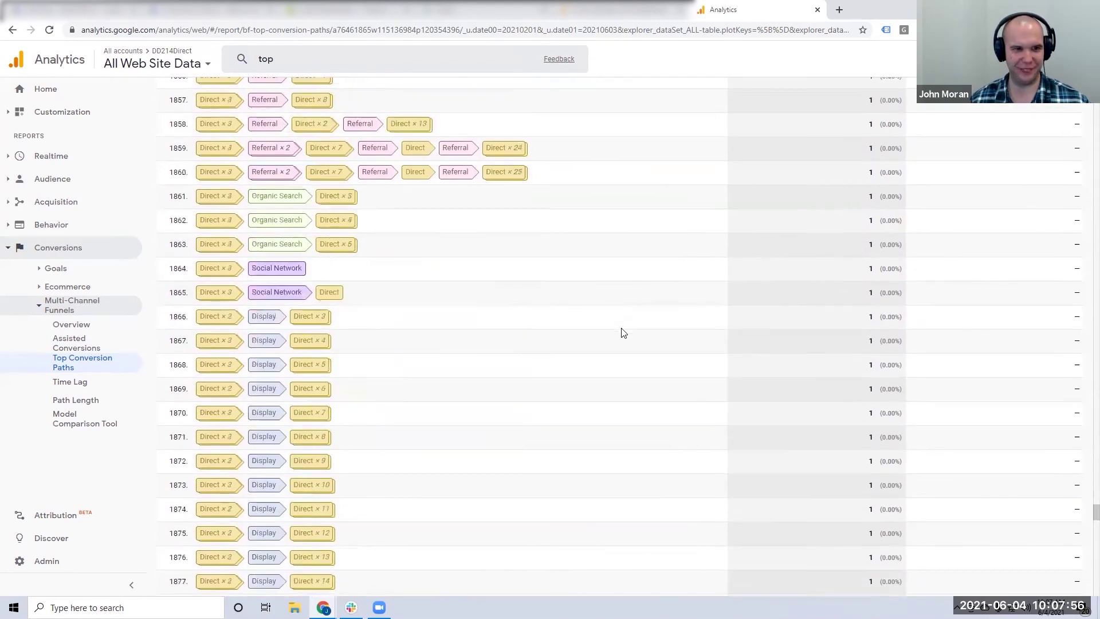
scroll(623, 333, "down", 5)
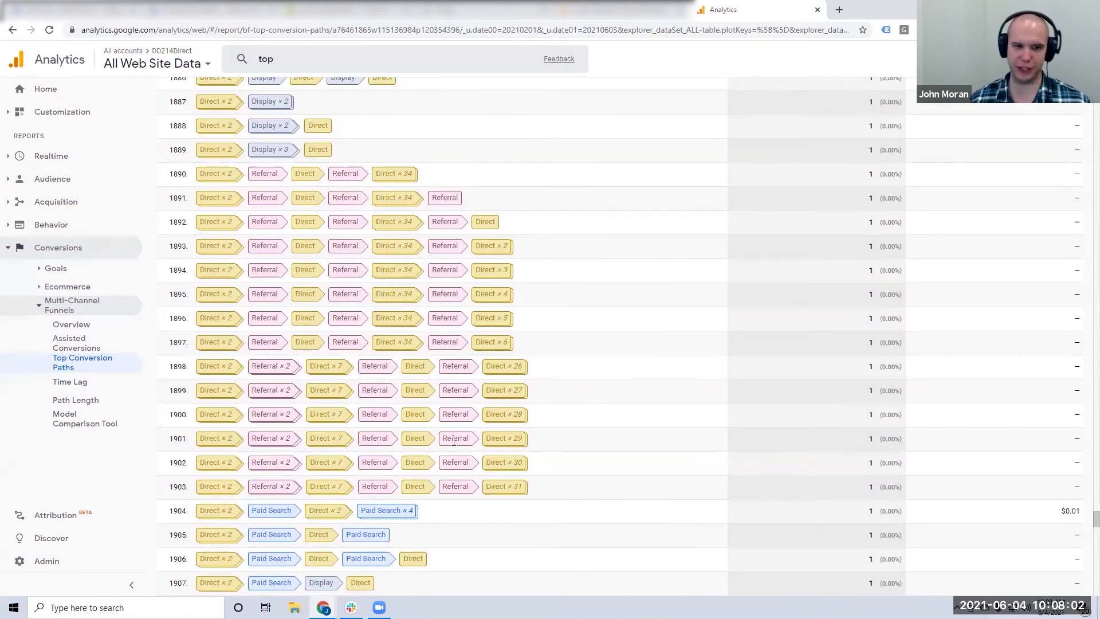
left_click_drag(854, 439, 876, 442)
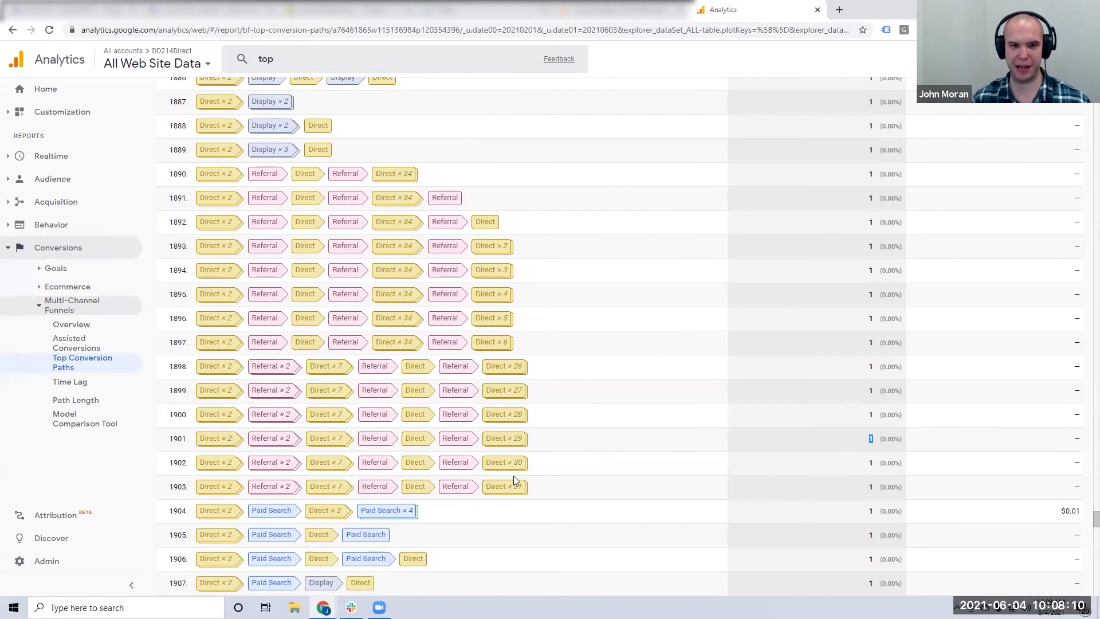
middle_click(636, 353)
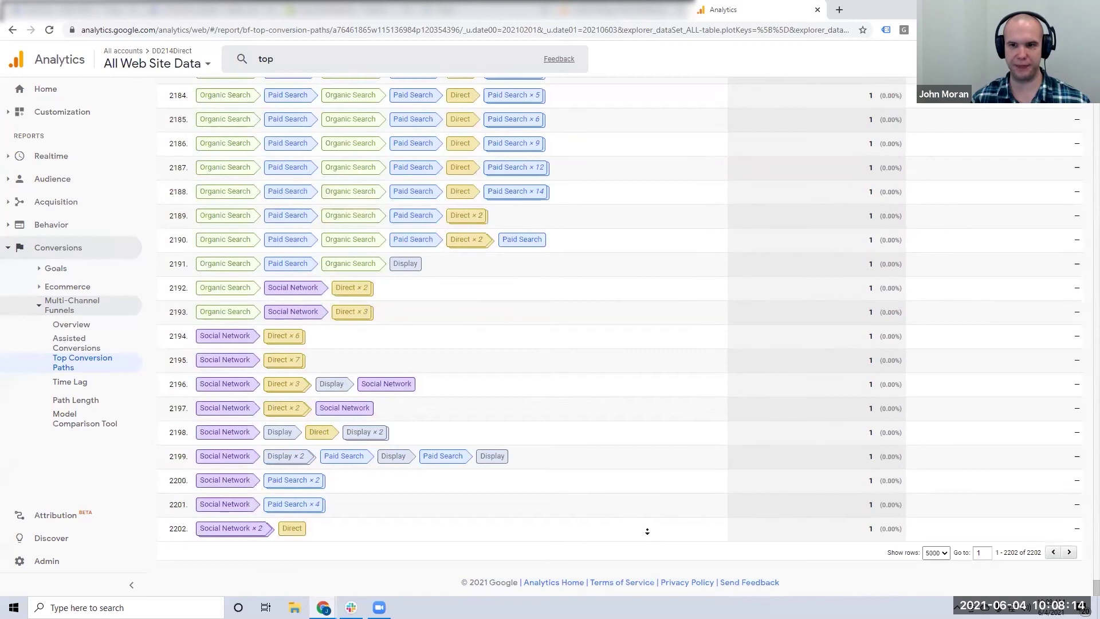
Examine the conversions credited to the path alternating Organic Search and Paid Search, followed by Direct and Paid Search × 4.
left_click(178, 322)
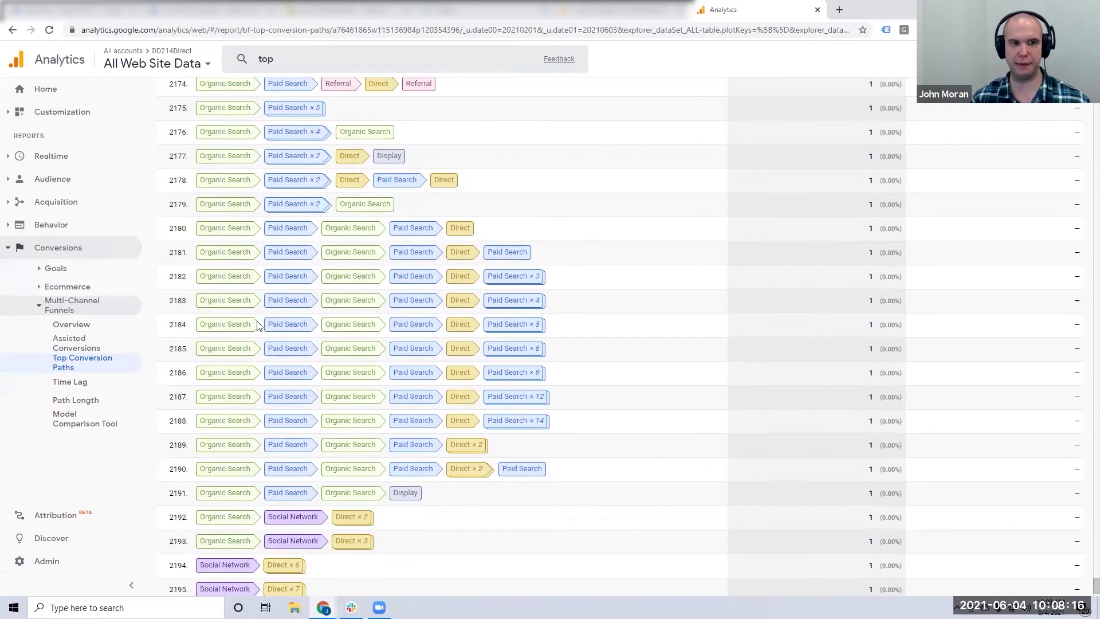
left_click_drag(284, 301, 345, 302)
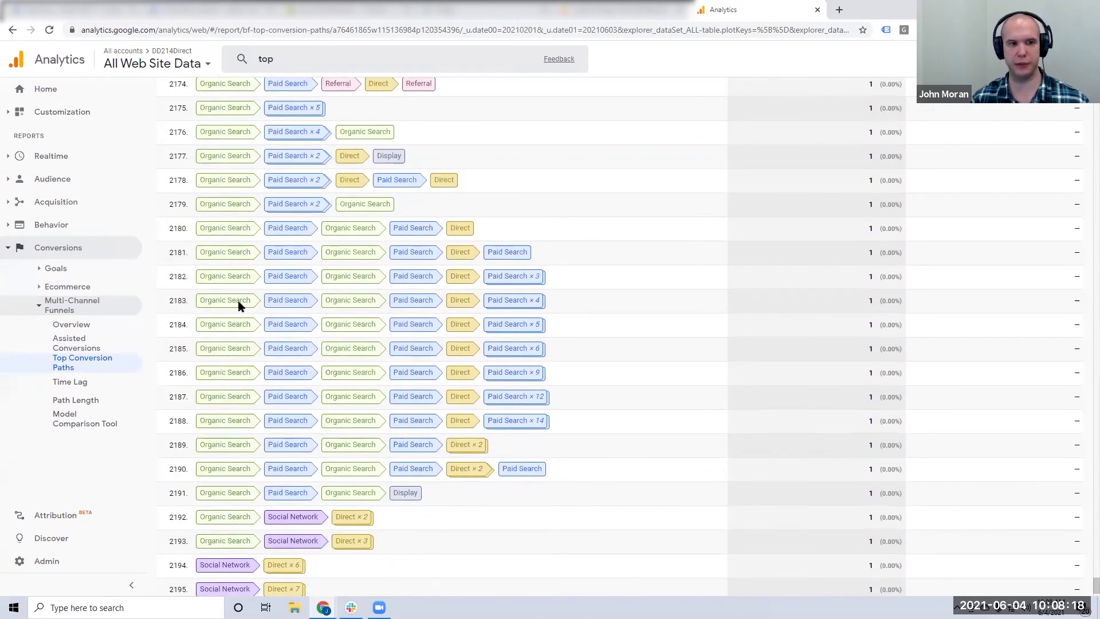
left_click_drag(216, 302, 538, 302)
left_click(345, 302)
left_click(867, 302)
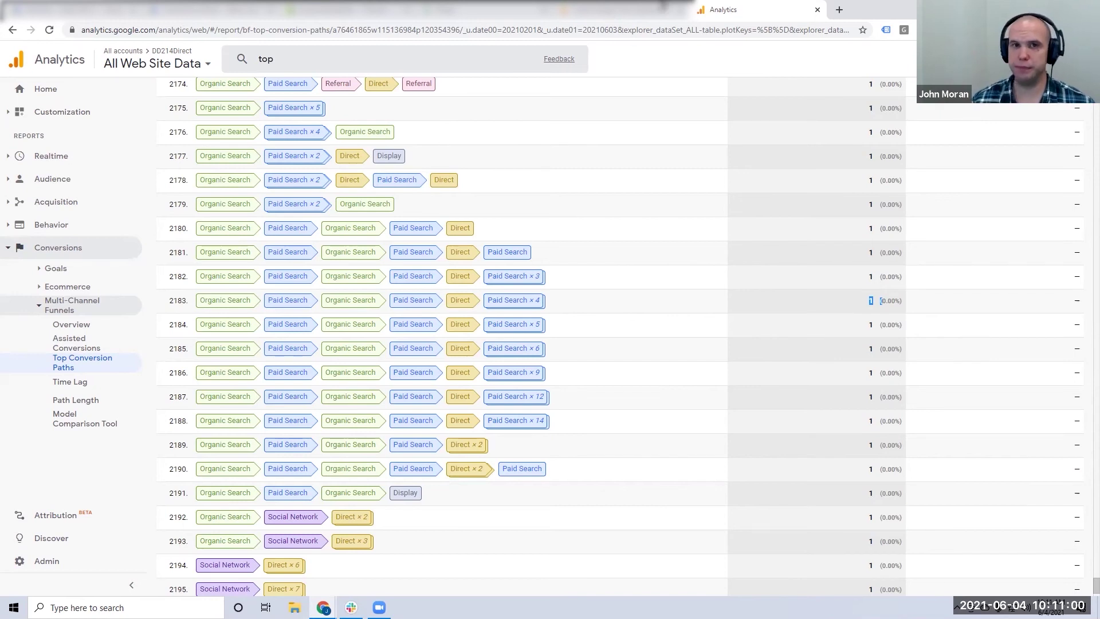
left_click(817, 10)
left_click(642, 10)
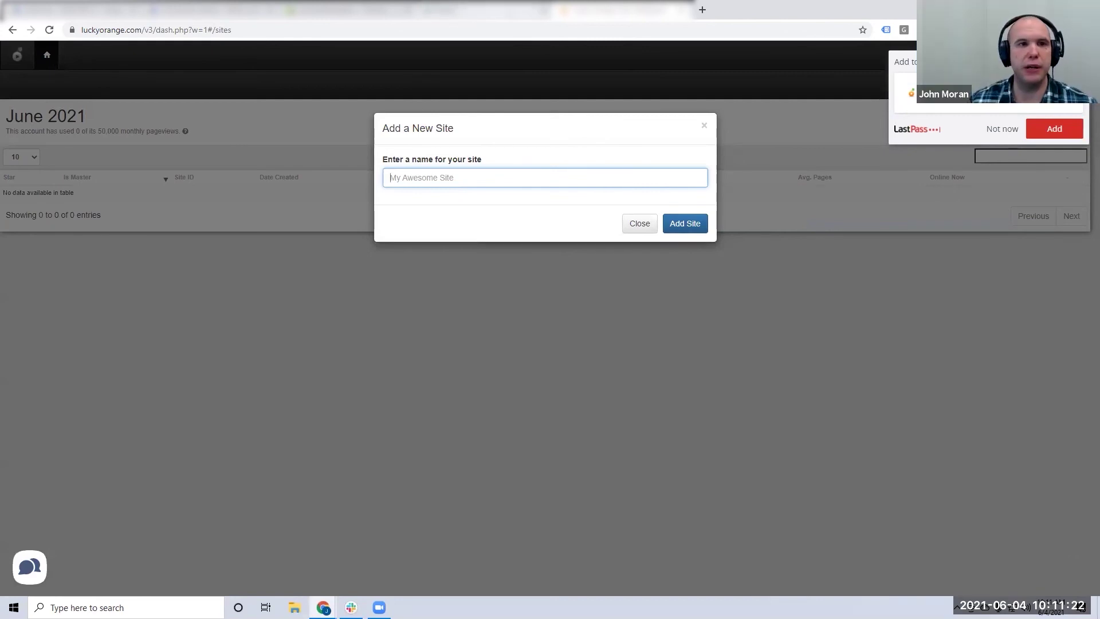
right_click(764, 6)
left_click(819, 87)
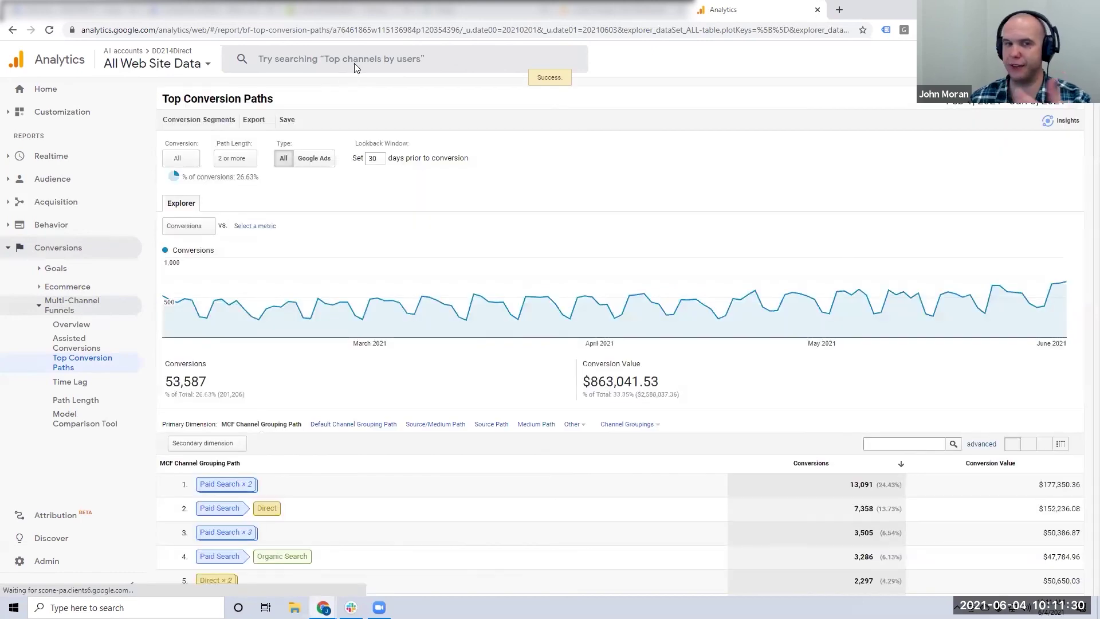
Search the reports for "model" and open the Multi-Channel Funnels Model Comparison Tool.
left_click(355, 61)
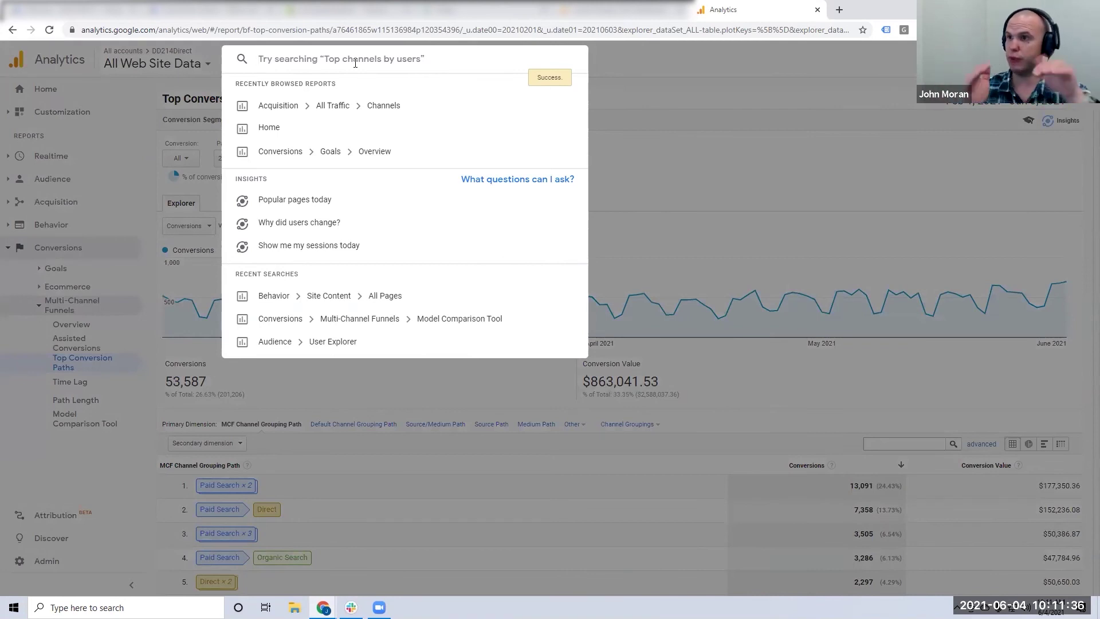
type("model")
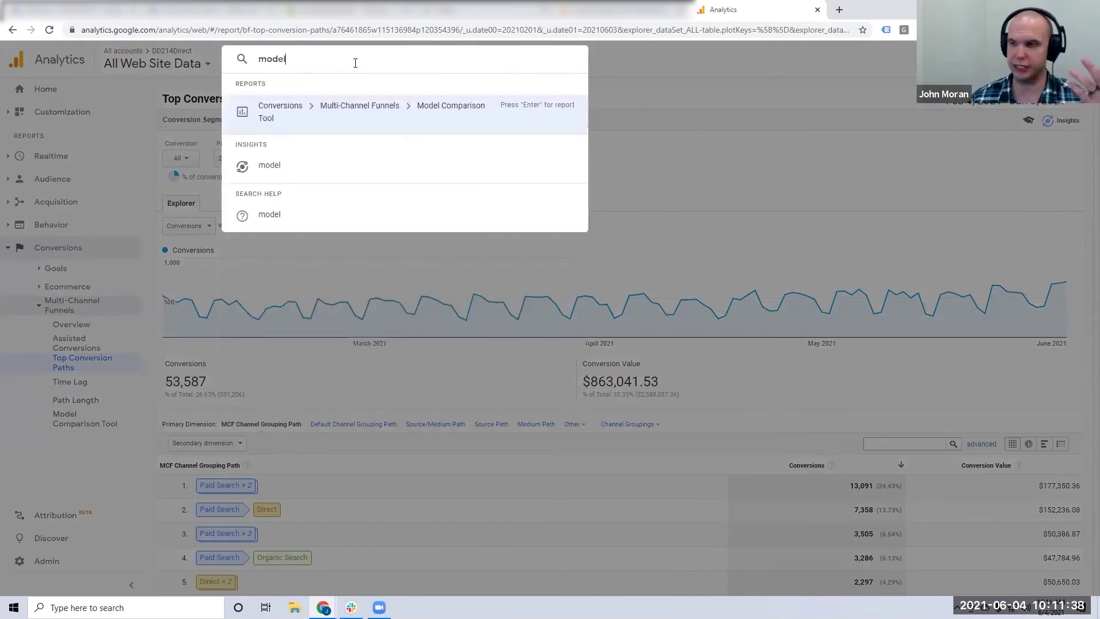
left_click(320, 107)
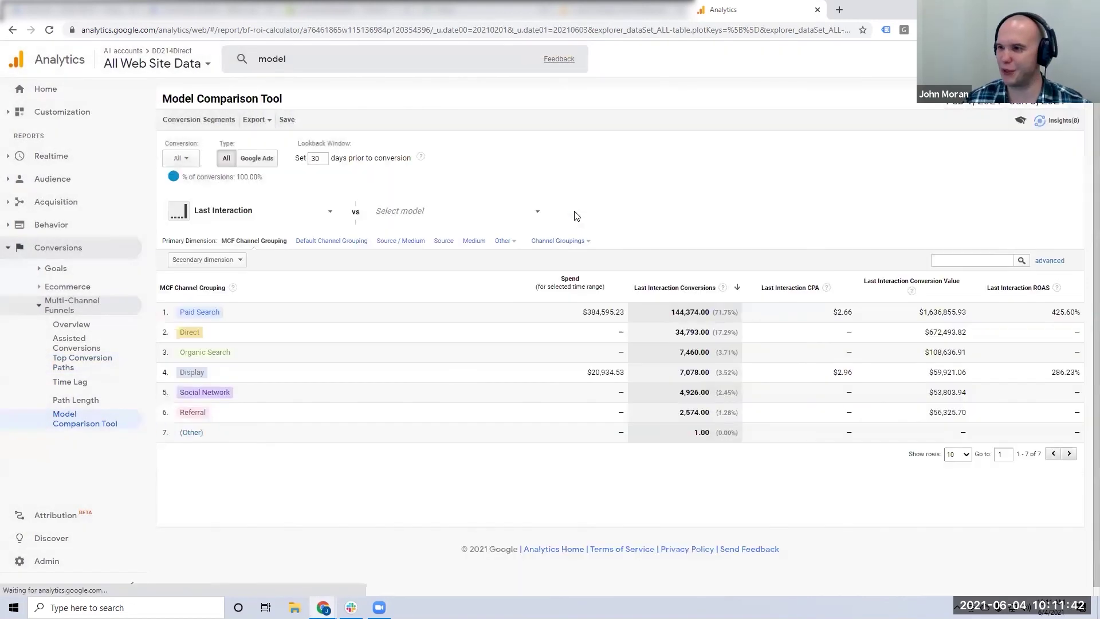
Compare the First Interaction model against Last Interaction and set the lookback window to 90 days.
left_click(214, 208)
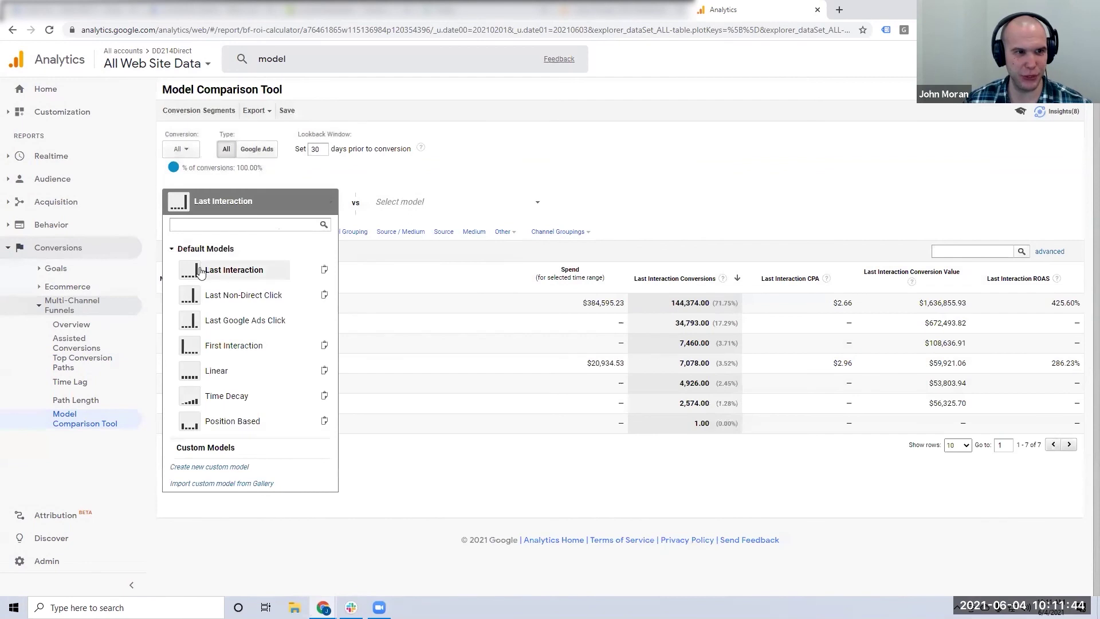
left_click(232, 344)
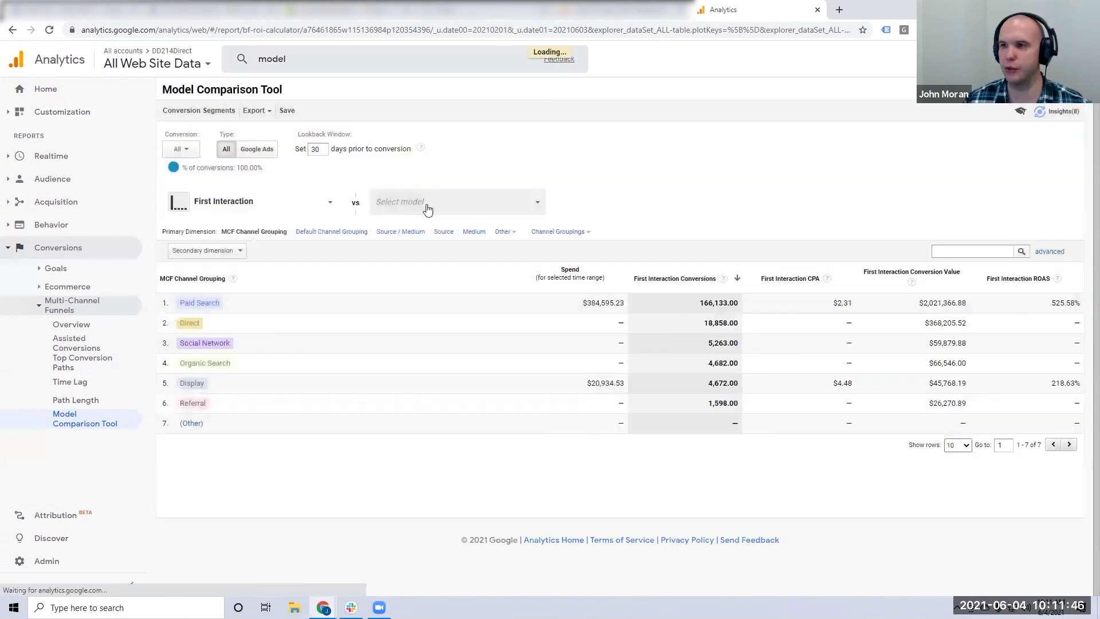
left_click(425, 206)
left_click(452, 269)
left_click(316, 150)
type("90")
key("Return")
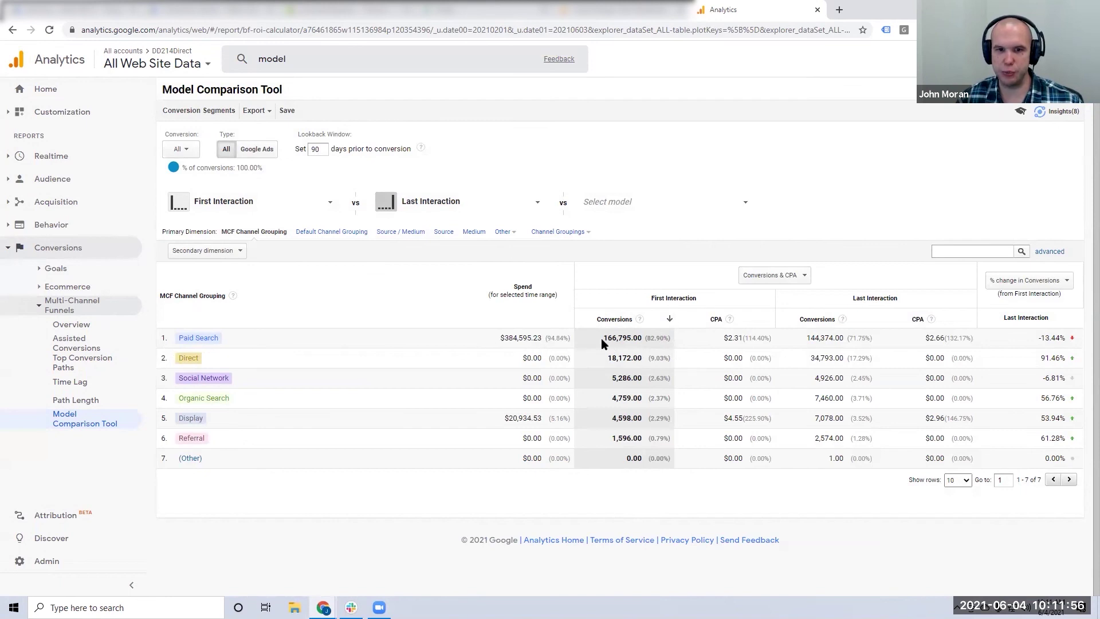
Limit the model comparison to the Ecommerce Transaction conversion, leaving out all goals.
left_click_drag(606, 339, 643, 339)
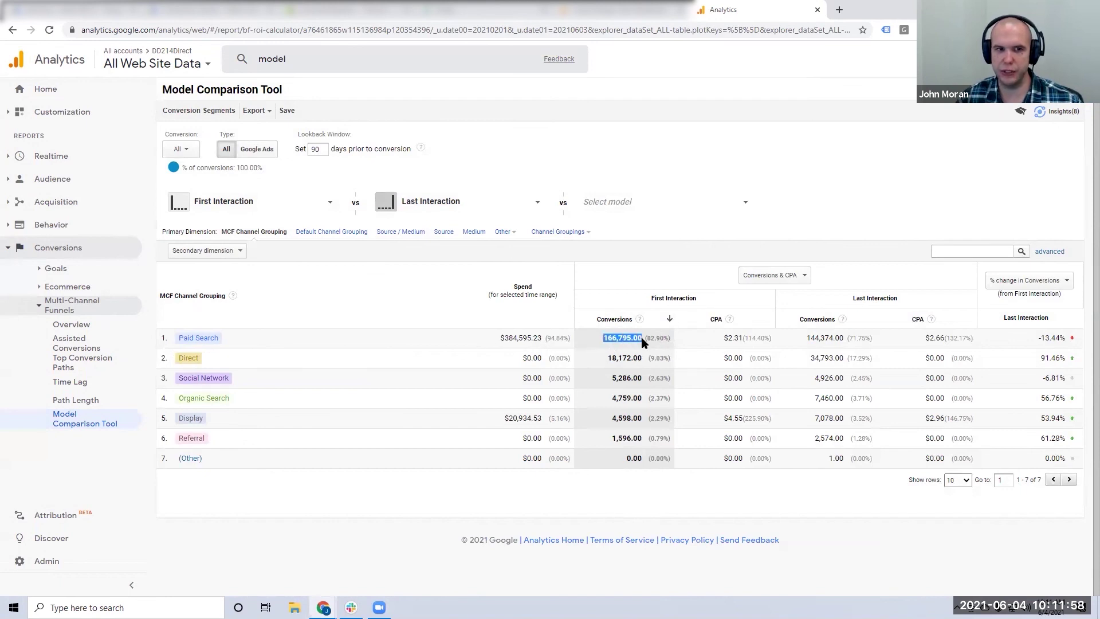
left_click(179, 159)
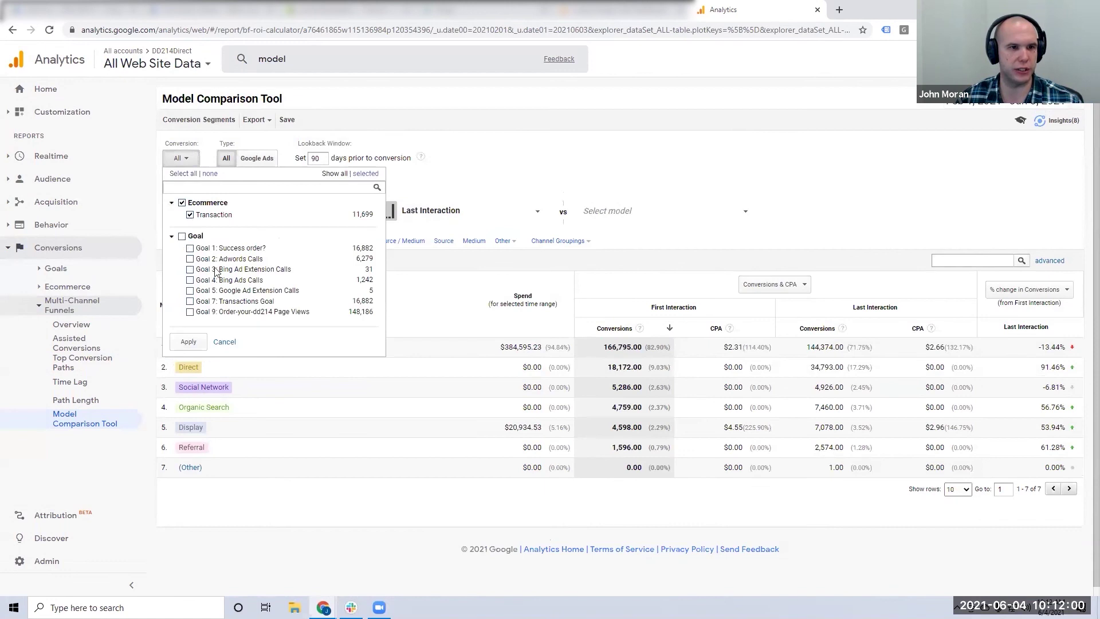
left_click(188, 341)
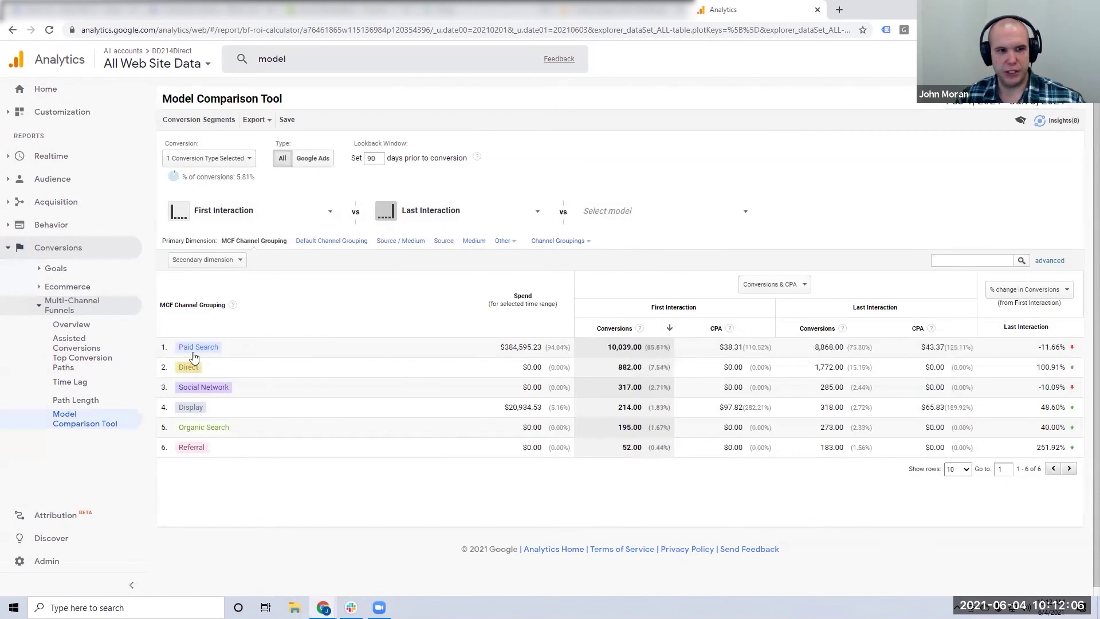
Check Paid Search's first-interaction conversions and CPA, and switch the compared metrics to Conversion Value & ROAS.
left_click_drag(603, 349, 641, 349)
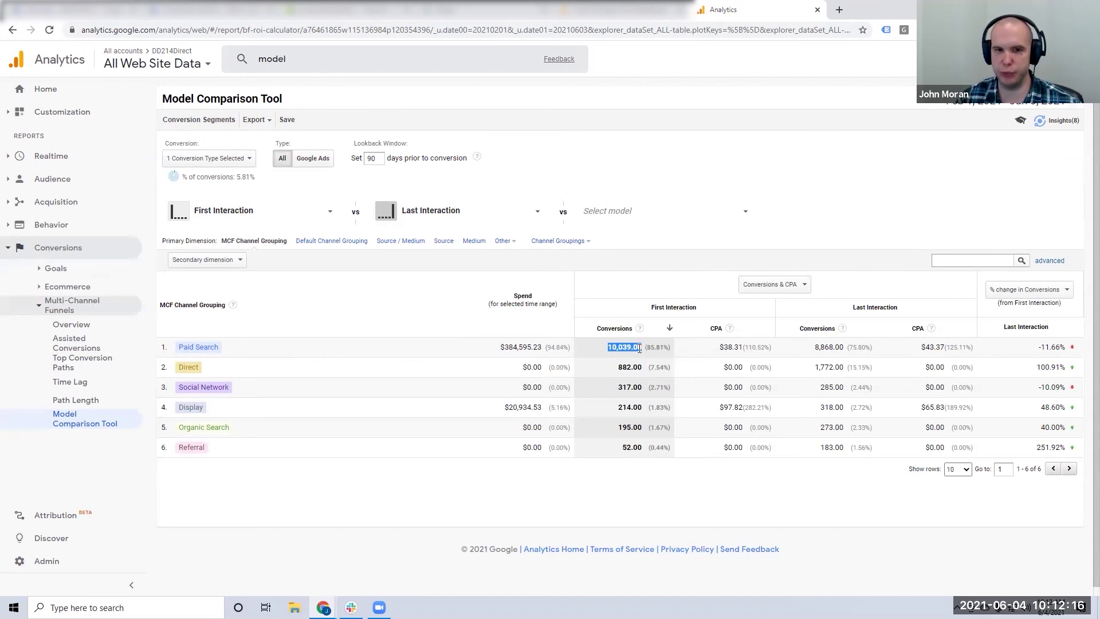
left_click_drag(720, 347, 746, 342)
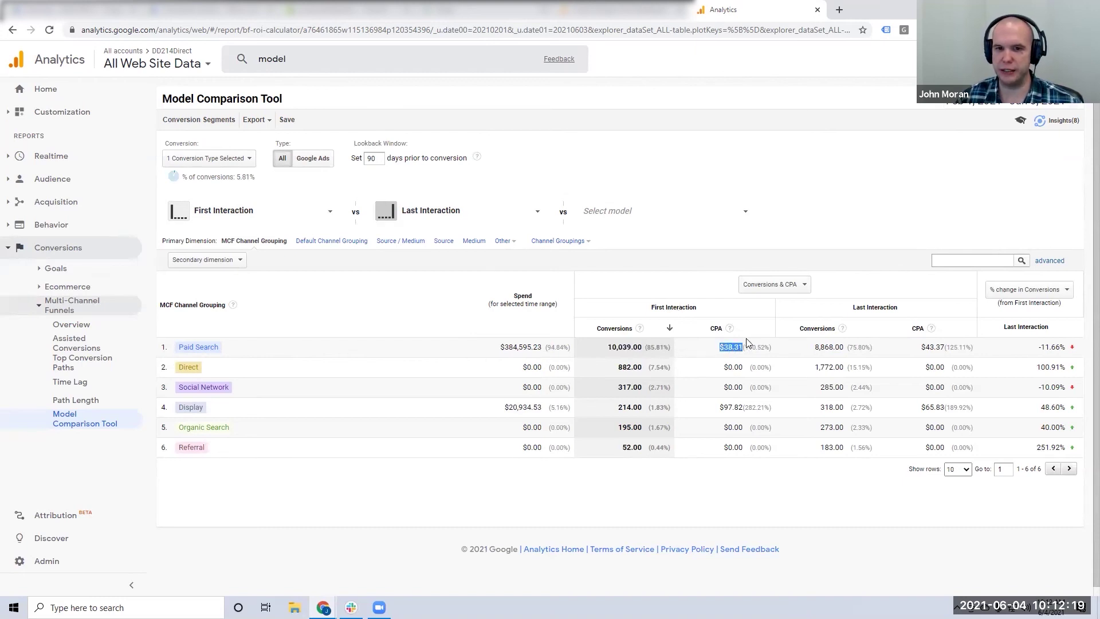
left_click(771, 284)
left_click(771, 319)
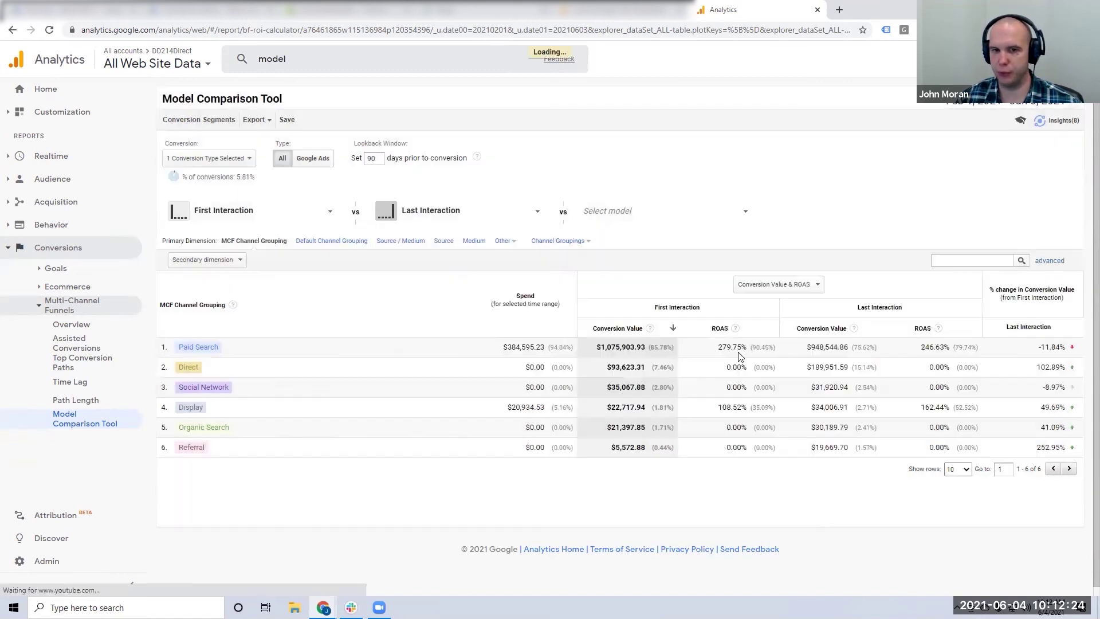
Compare Paid Search's ROAS and conversion value between the two models, along with the percentage change in value.
left_click_drag(717, 349, 743, 349)
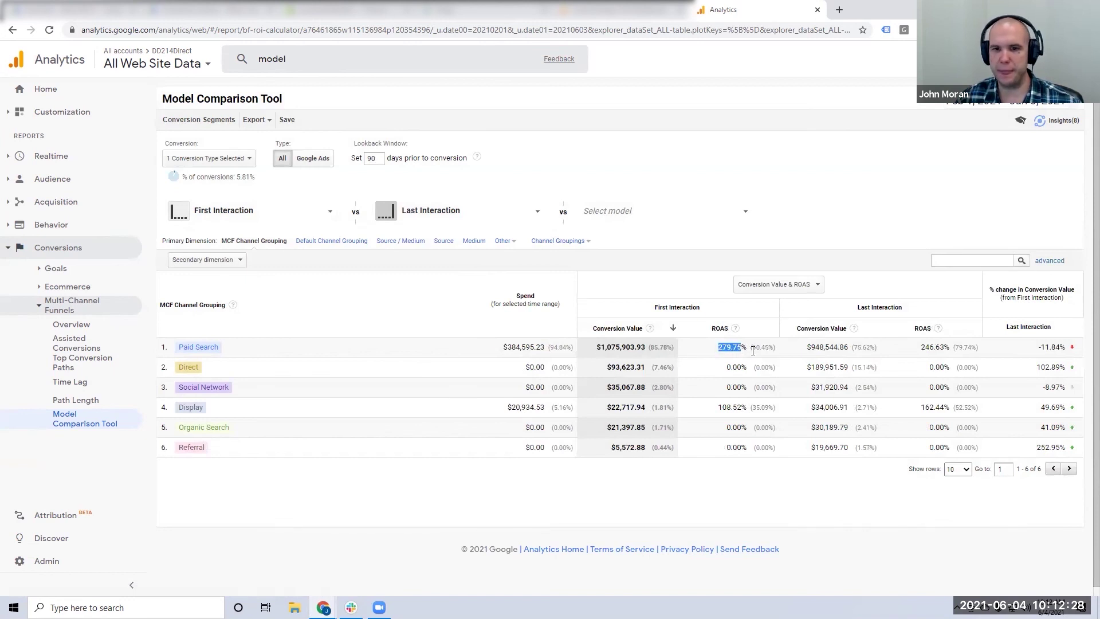
left_click_drag(806, 347, 846, 347)
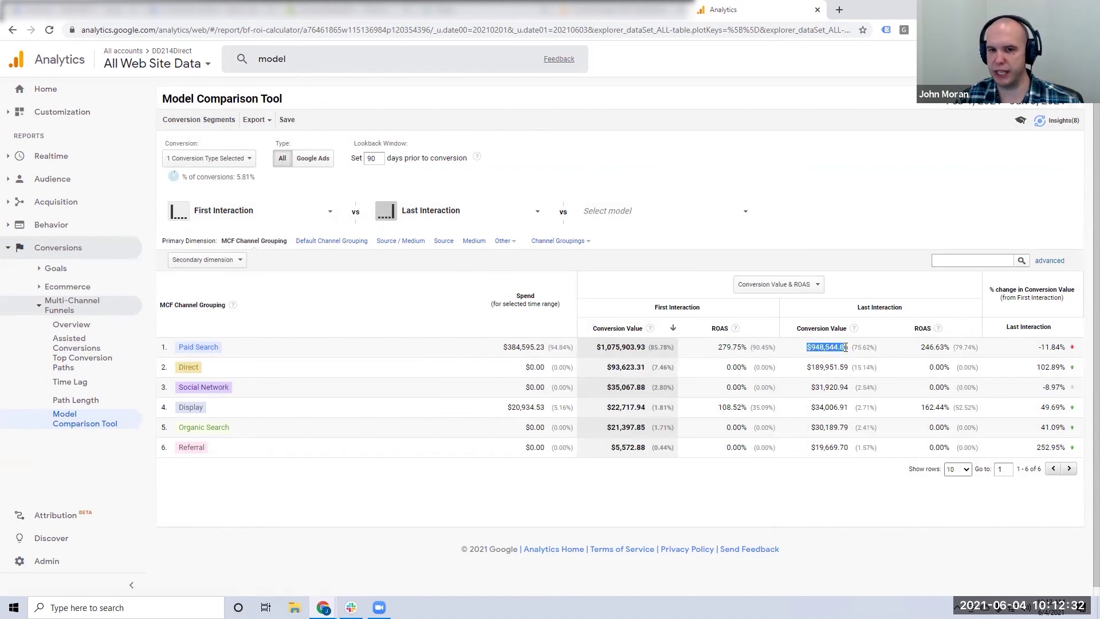
left_click_drag(920, 347, 945, 348)
left_click_drag(1038, 348, 1067, 347)
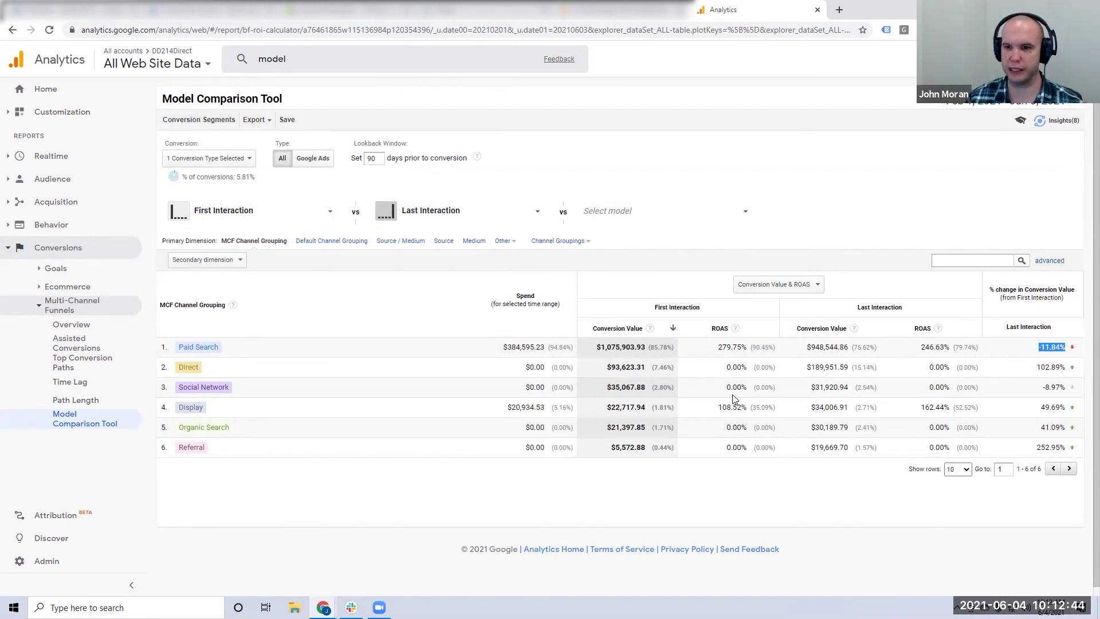
Compare Direct's first-interaction and last-interaction conversion values and the percentage change between them.
left_click_drag(606, 368, 645, 368)
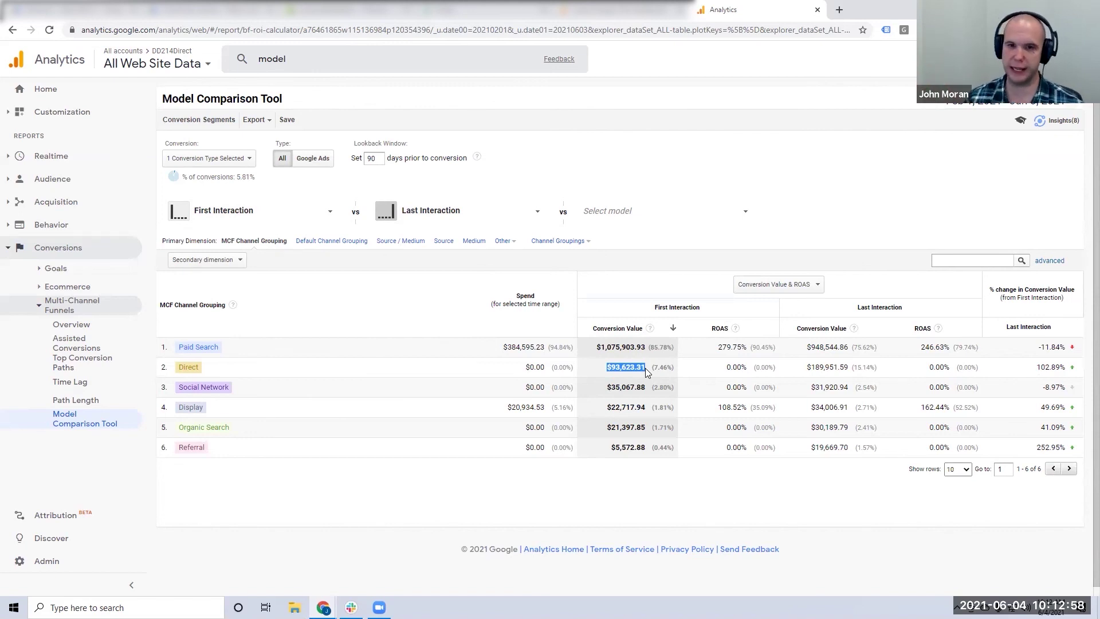
left_click_drag(1034, 369, 1059, 376)
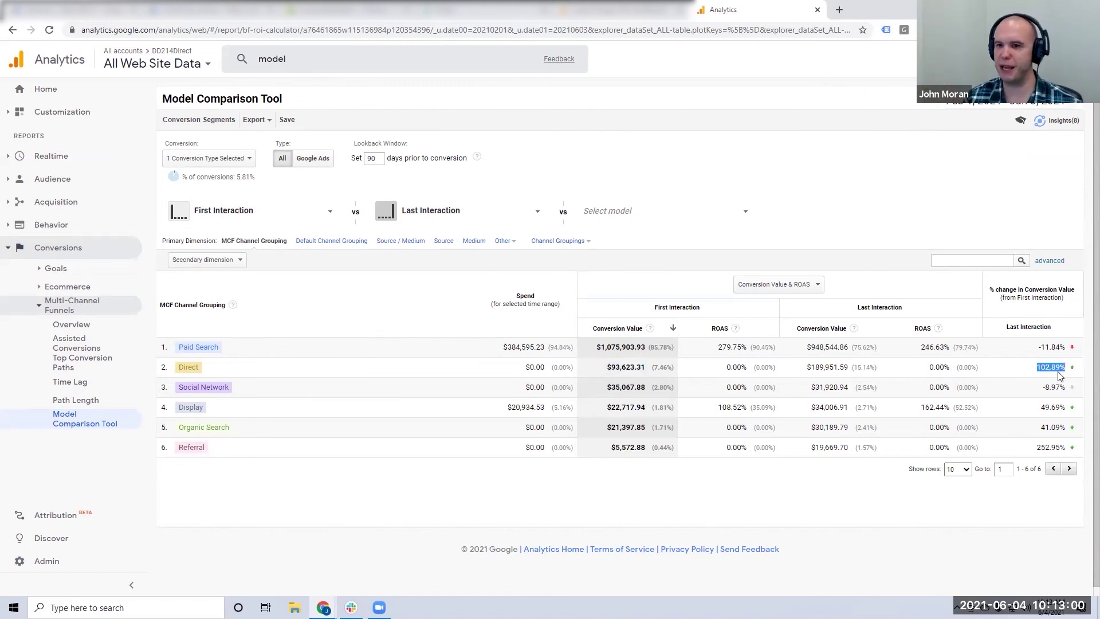
left_click_drag(807, 367, 849, 373)
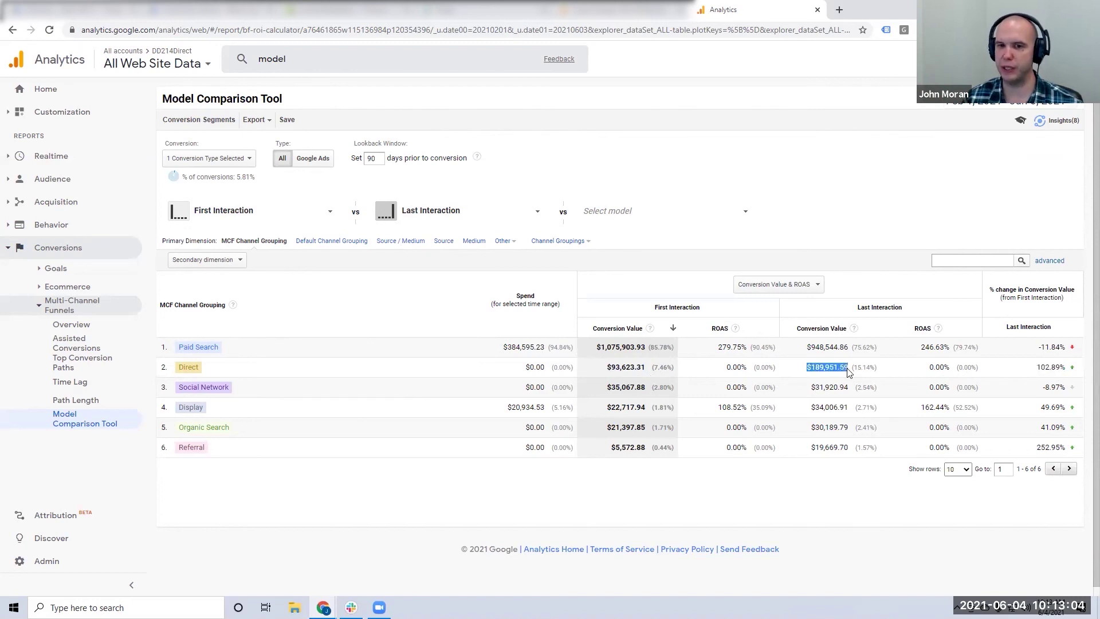
left_click_drag(1035, 369, 1065, 371)
left_click_drag(616, 367, 624, 368)
left_click(624, 368)
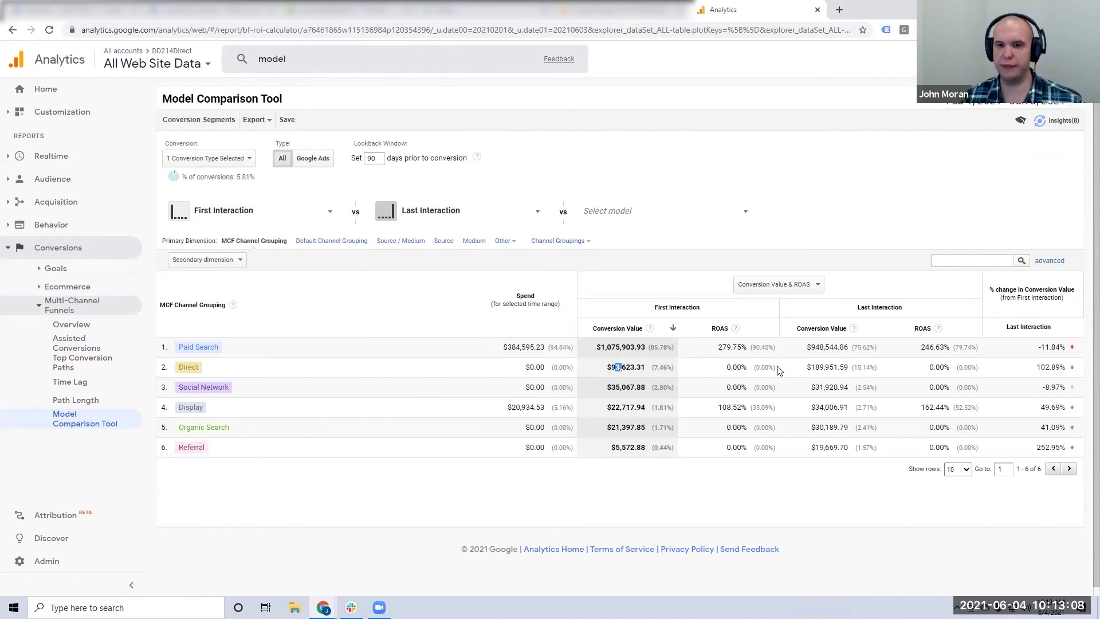
left_click_drag(810, 368, 869, 367)
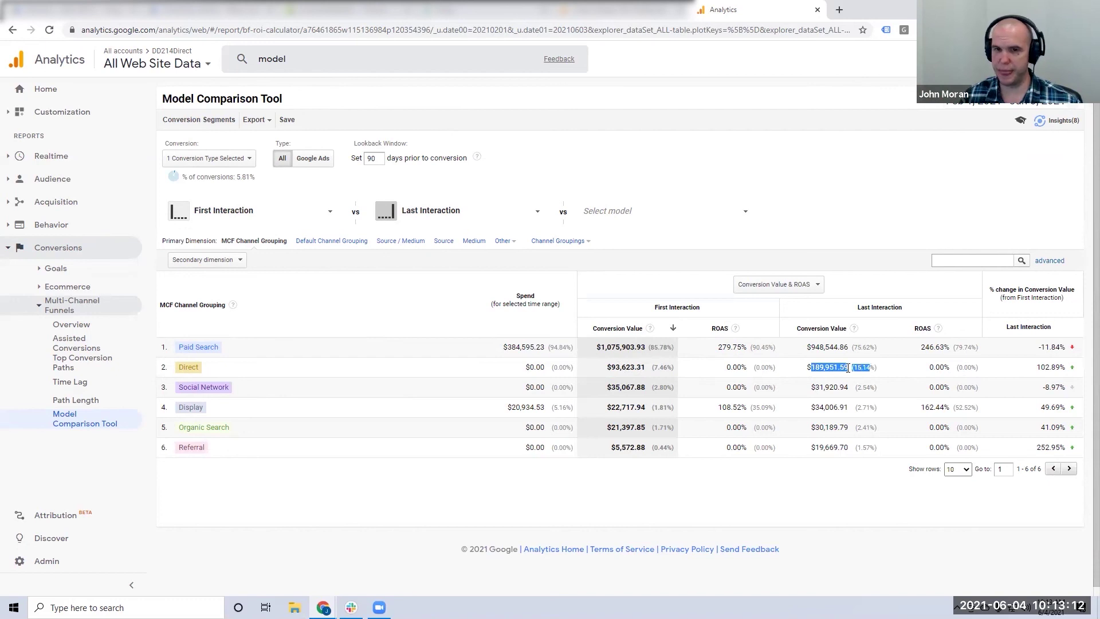
left_click_drag(811, 367, 848, 368)
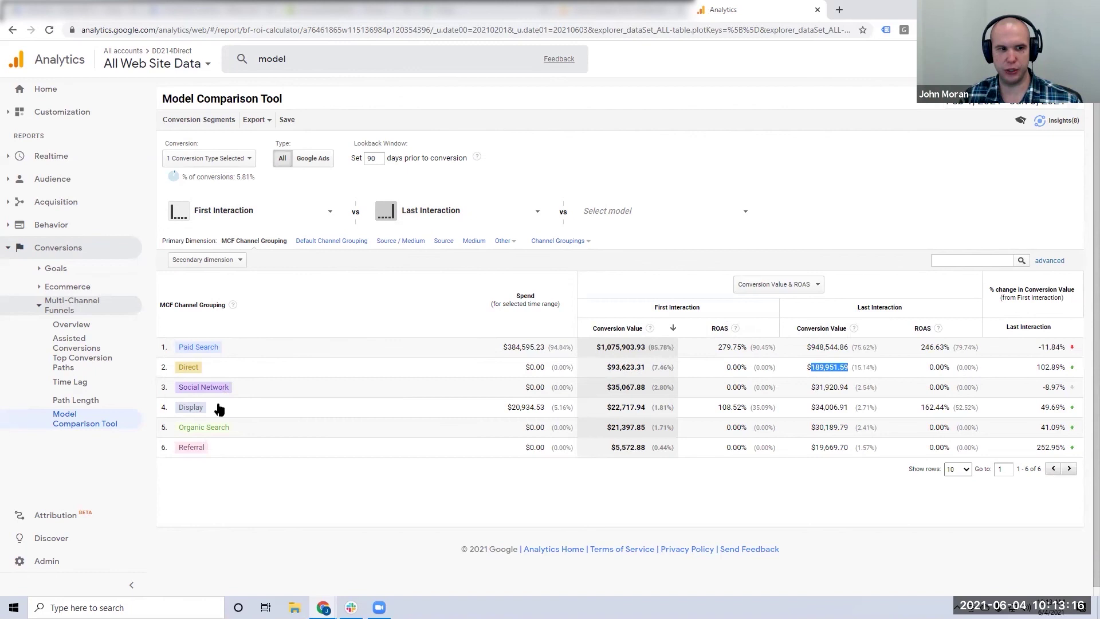
Examine the last-interaction conversion value and percentage change for Display, and the percentage change for Organic Search.
left_click_drag(1041, 407, 1061, 407)
left_click_drag(808, 408, 878, 408)
left_click(1045, 416)
left_click_drag(1040, 407, 1053, 408)
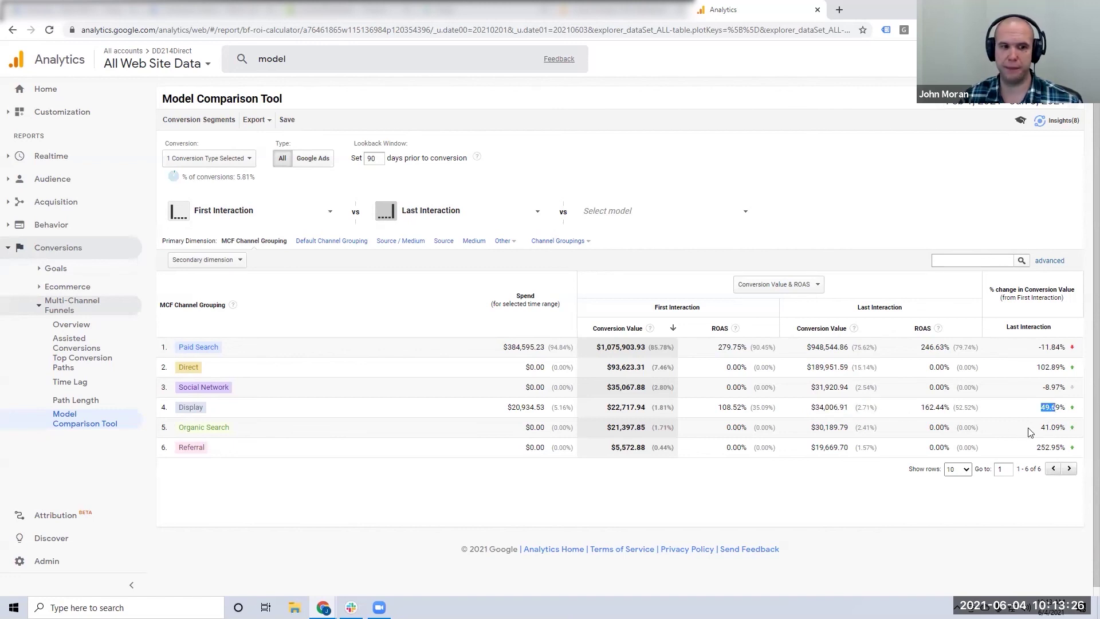
mouse_move(1040, 427)
left_mouse_down()
mouse_move(1061, 429)
mouse_move(1050, 439)
left_mouse_up()
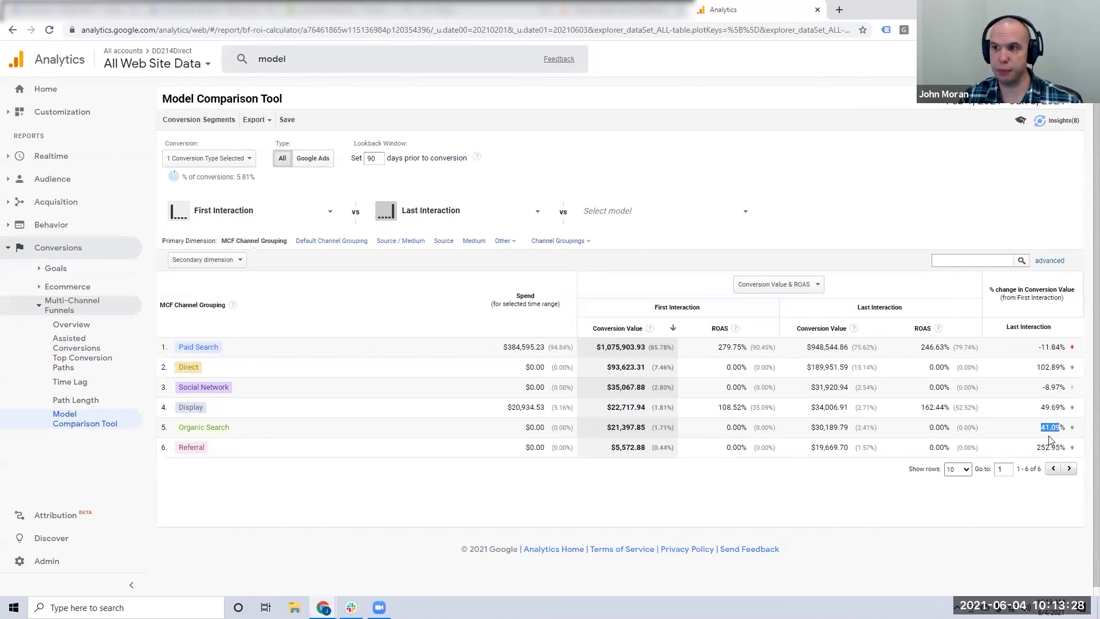
Examine Referral's percentage change in conversion value from first interaction to last interaction.
left_click(1039, 435)
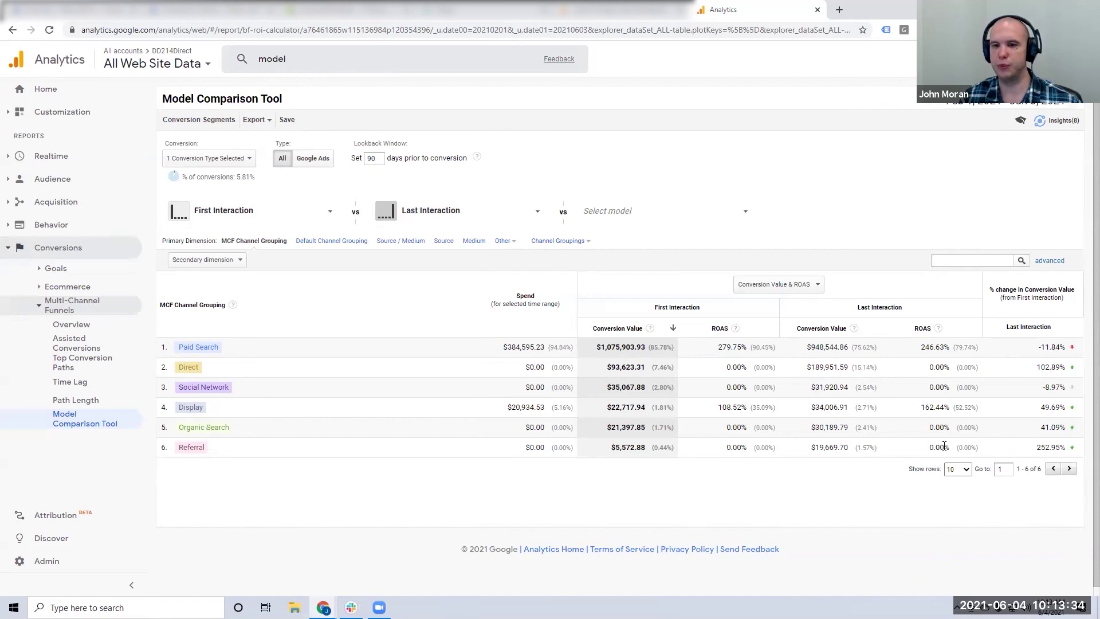
left_click_drag(1038, 448, 1069, 453)
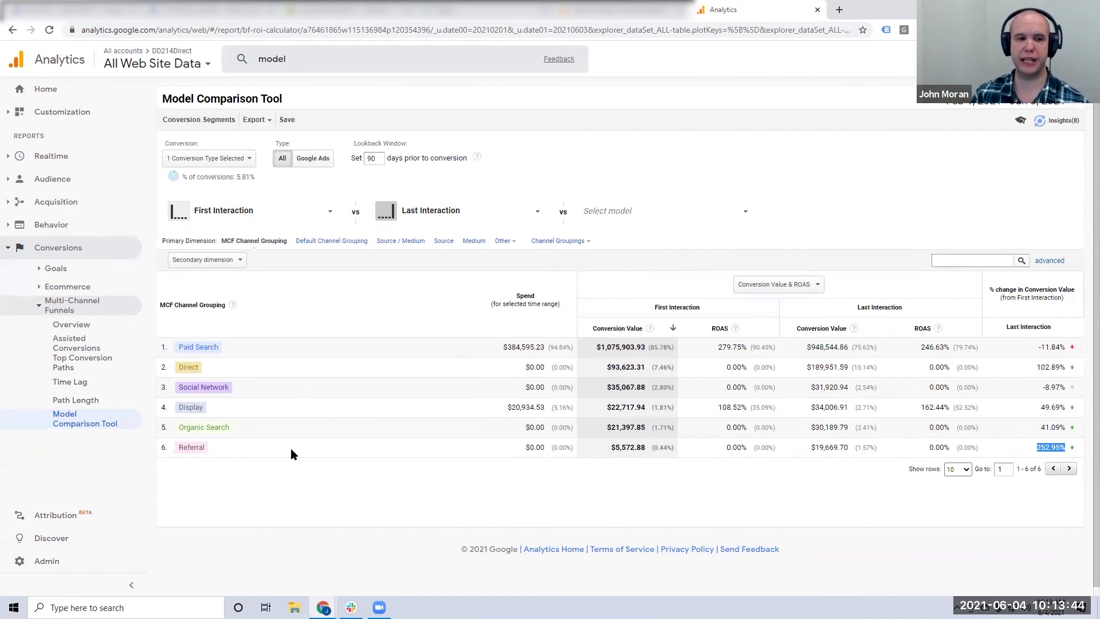
left_click(1042, 454)
left_click_drag(1035, 448, 1064, 448)
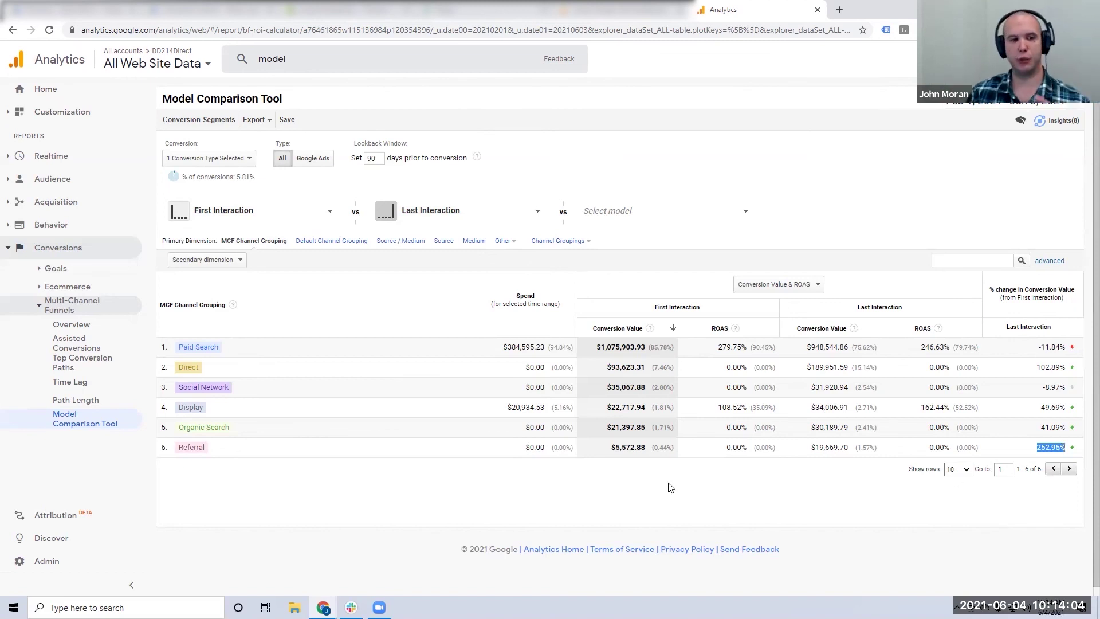
Open the Referral Exclusion List in the property's tracking settings.
left_click(45, 563)
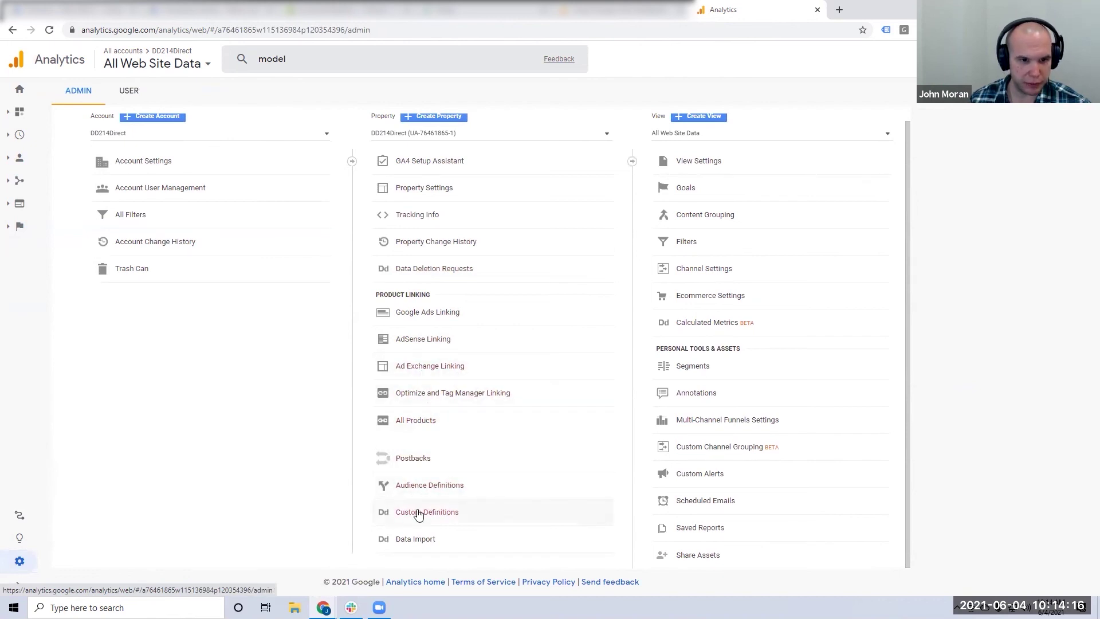
left_click(420, 491)
scroll(418, 469, "down", 1)
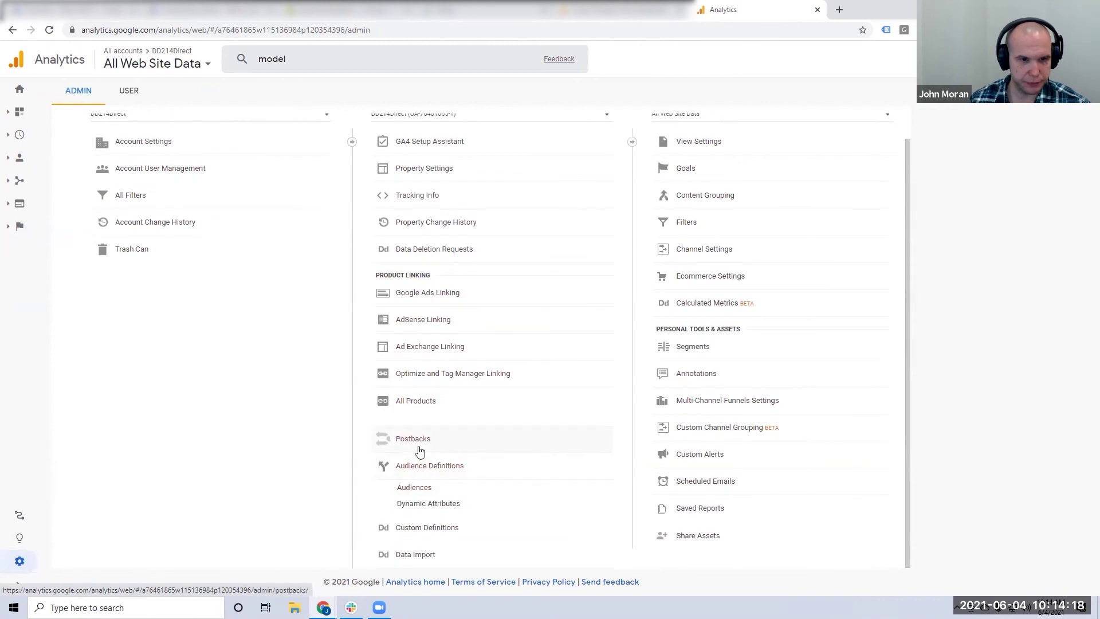
scroll(426, 359, "up", 1)
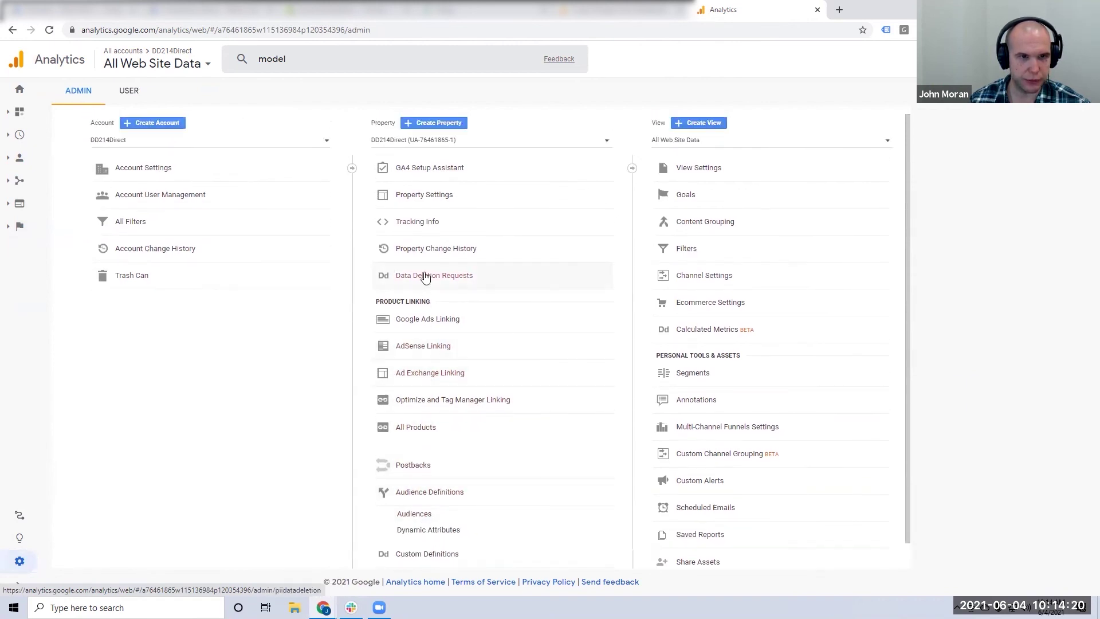
left_click(426, 223)
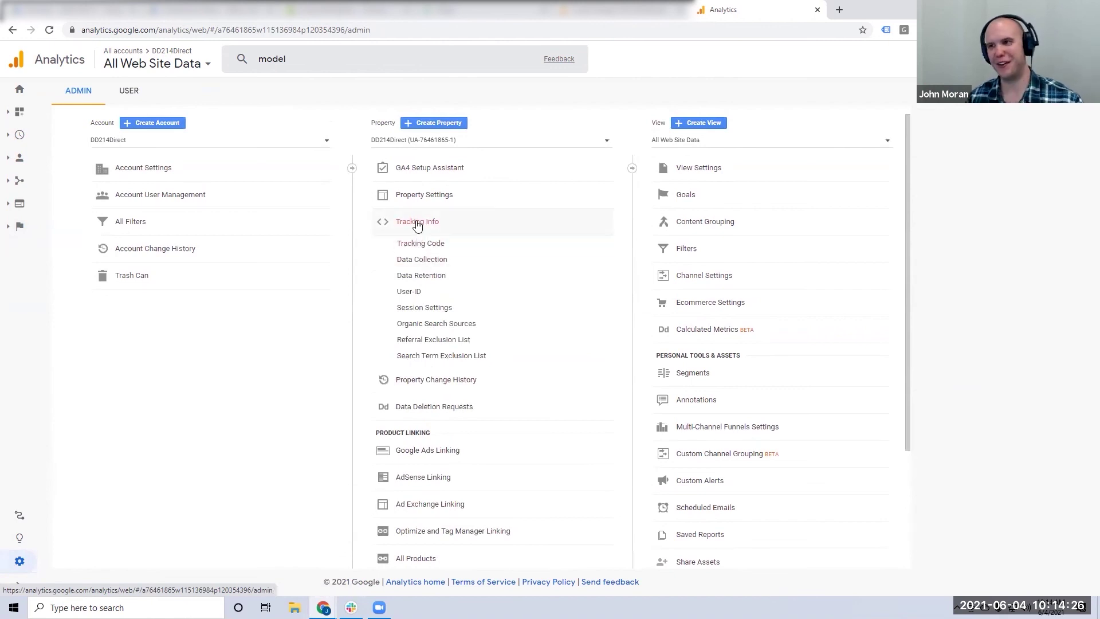
left_click(421, 341)
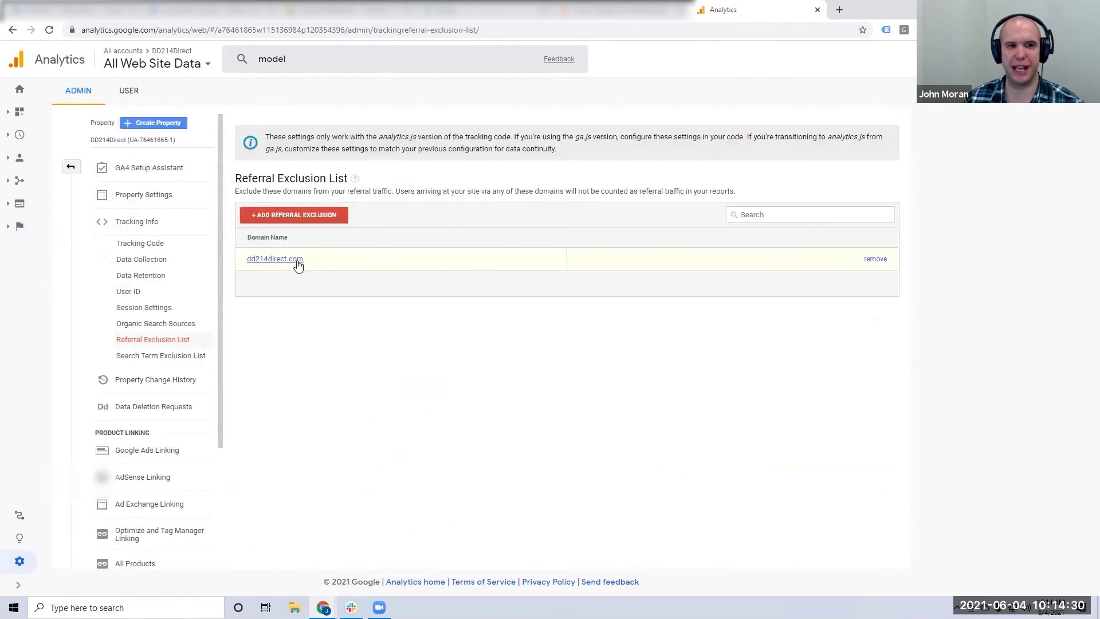
left_click(310, 216)
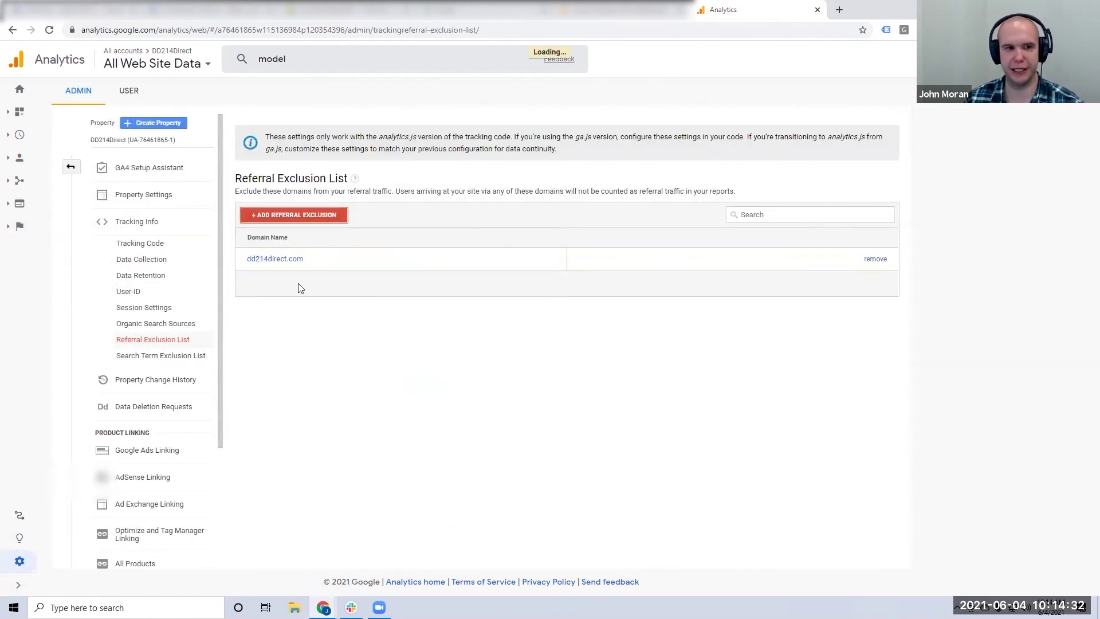
left_click(309, 222)
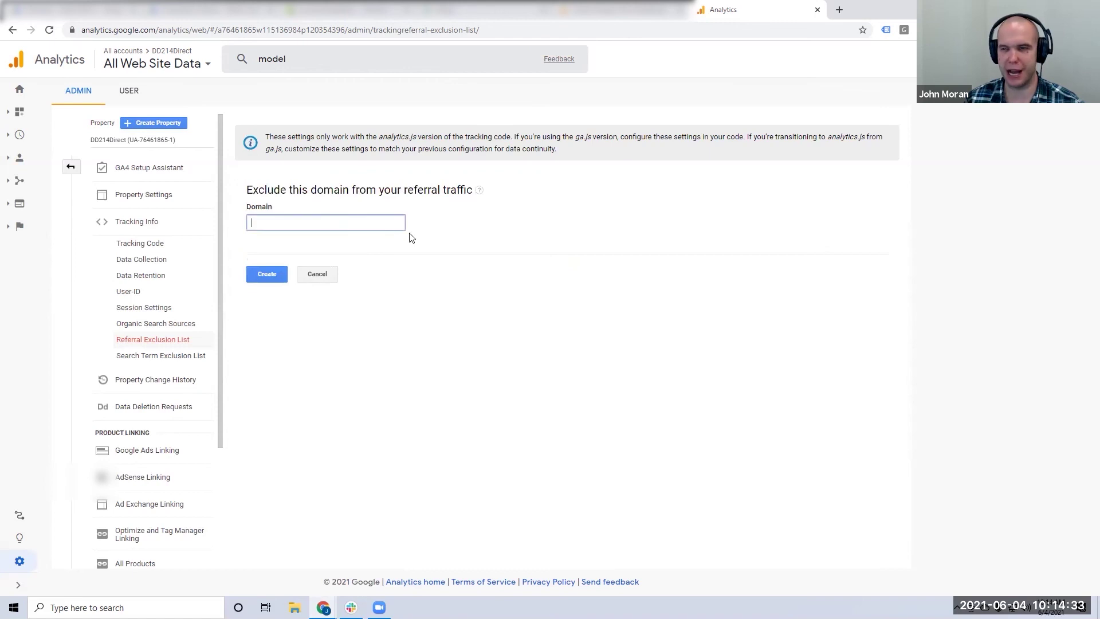
left_click(317, 274)
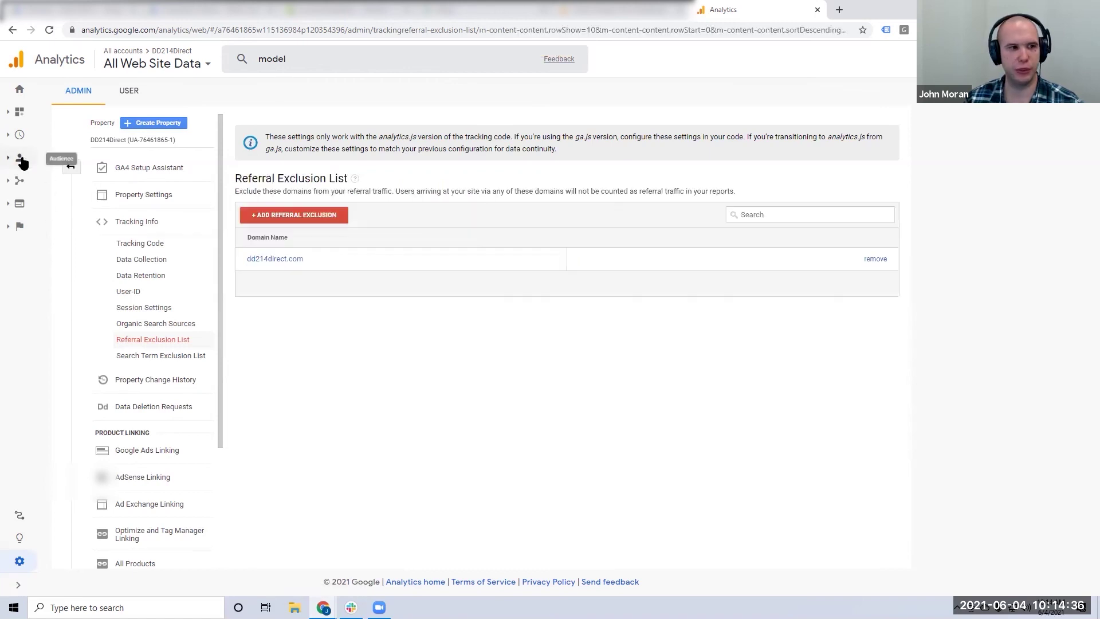
Open the Channels report for all acquisition traffic and drill into the Referral channel's sources.
left_click(20, 157)
left_click(51, 179)
left_click(58, 202)
left_click(57, 240)
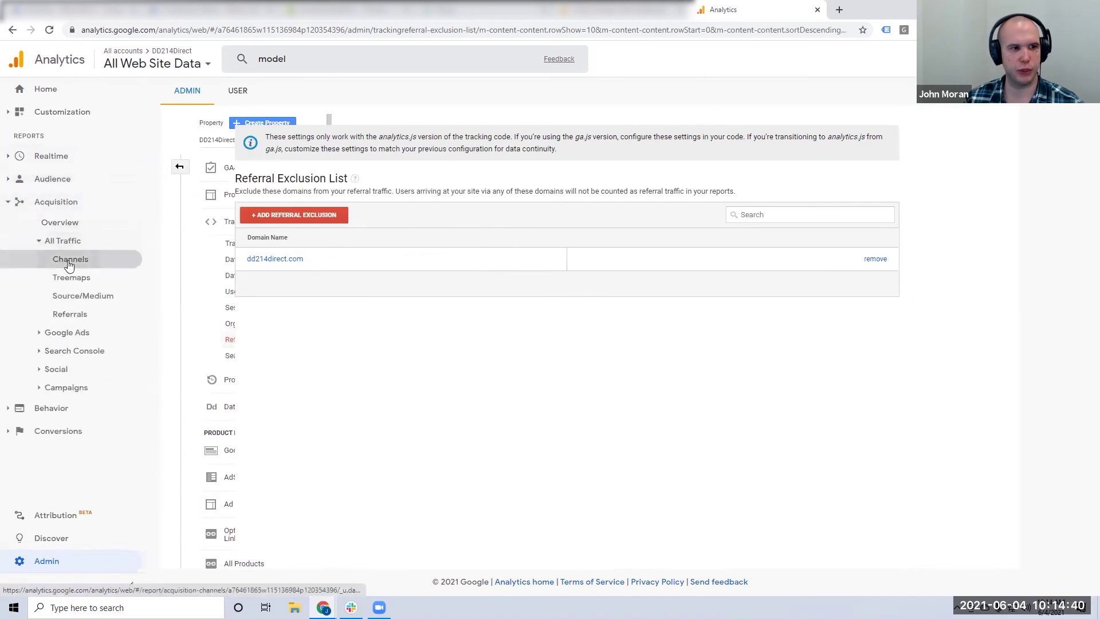
left_click(70, 259)
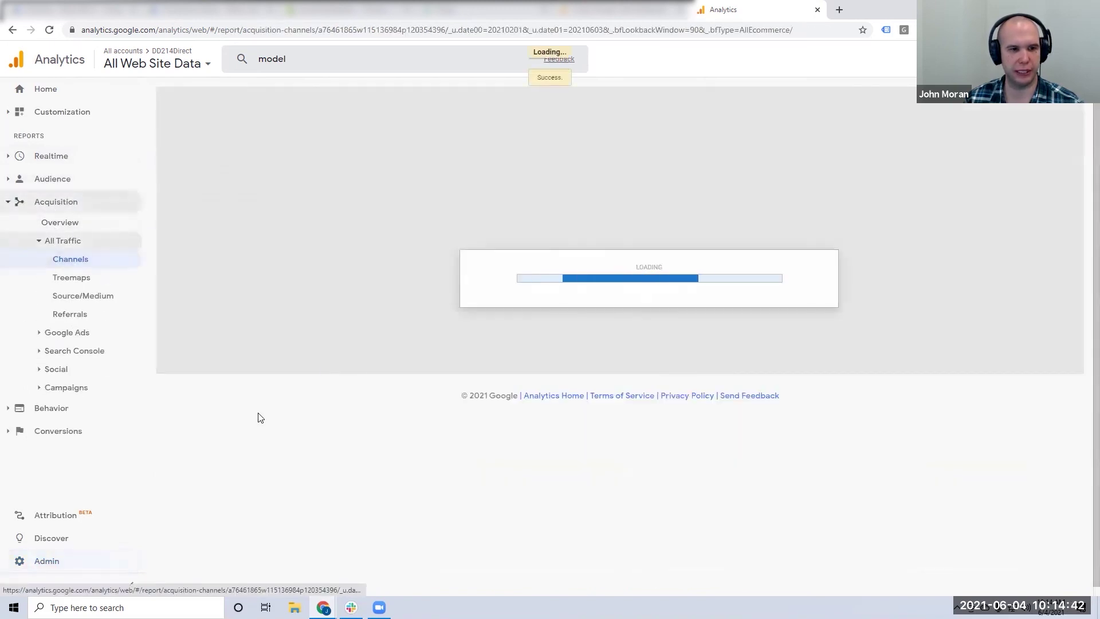
scroll(253, 453, "down", 2)
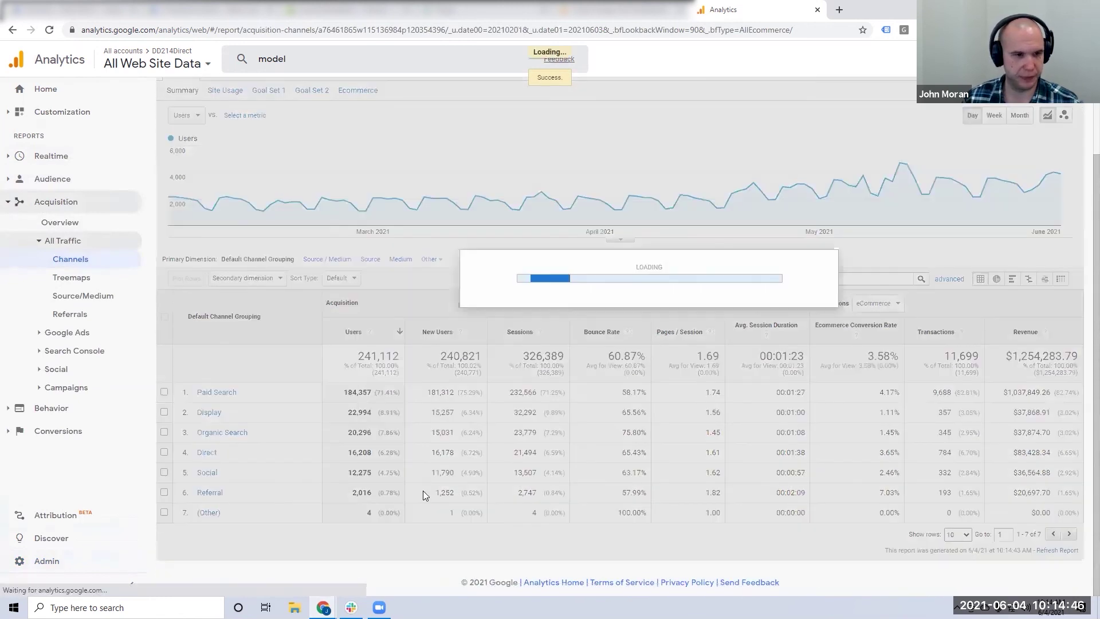
scroll(246, 395, "down", 1)
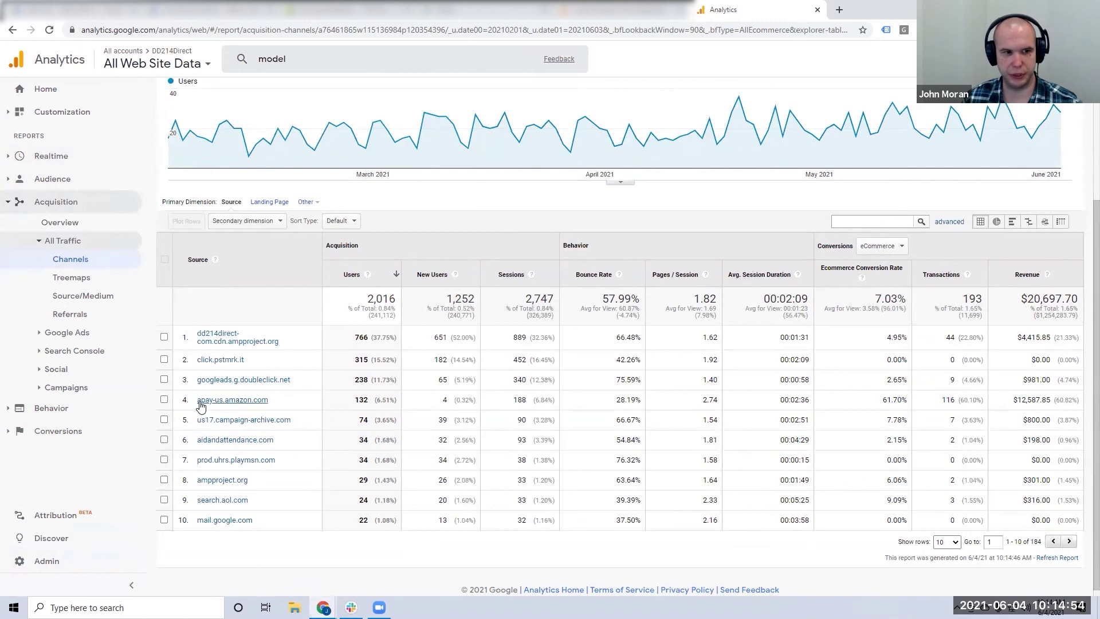
Examine the revenue and ecommerce conversion rate attributed to the apay-us.amazon.com referral source.
left_click_drag(1011, 399, 1054, 401)
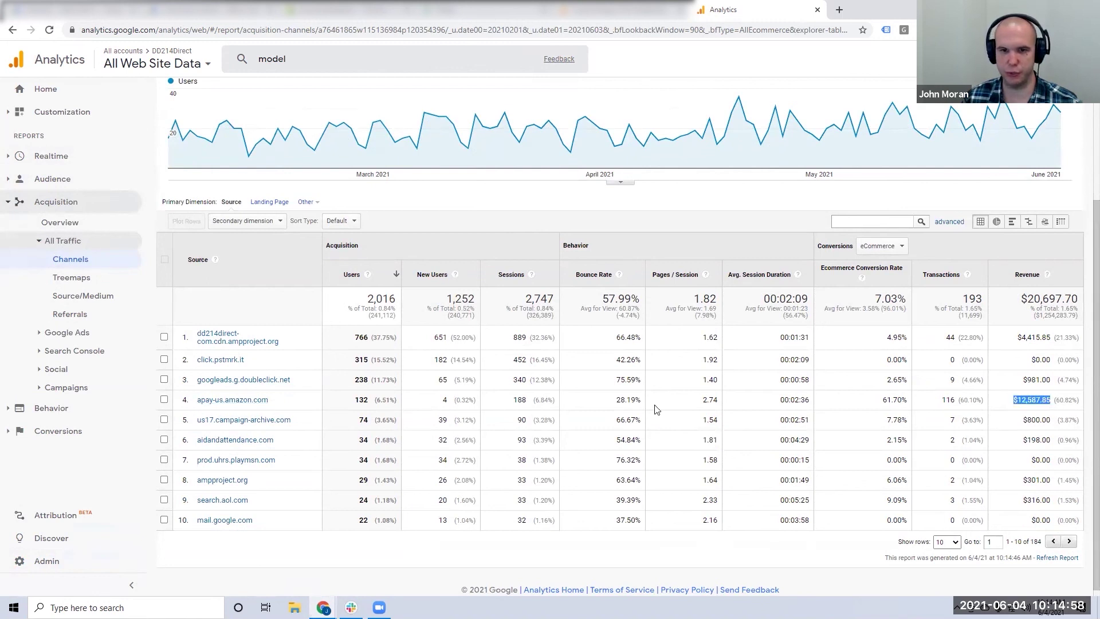
left_click_drag(881, 400, 906, 401)
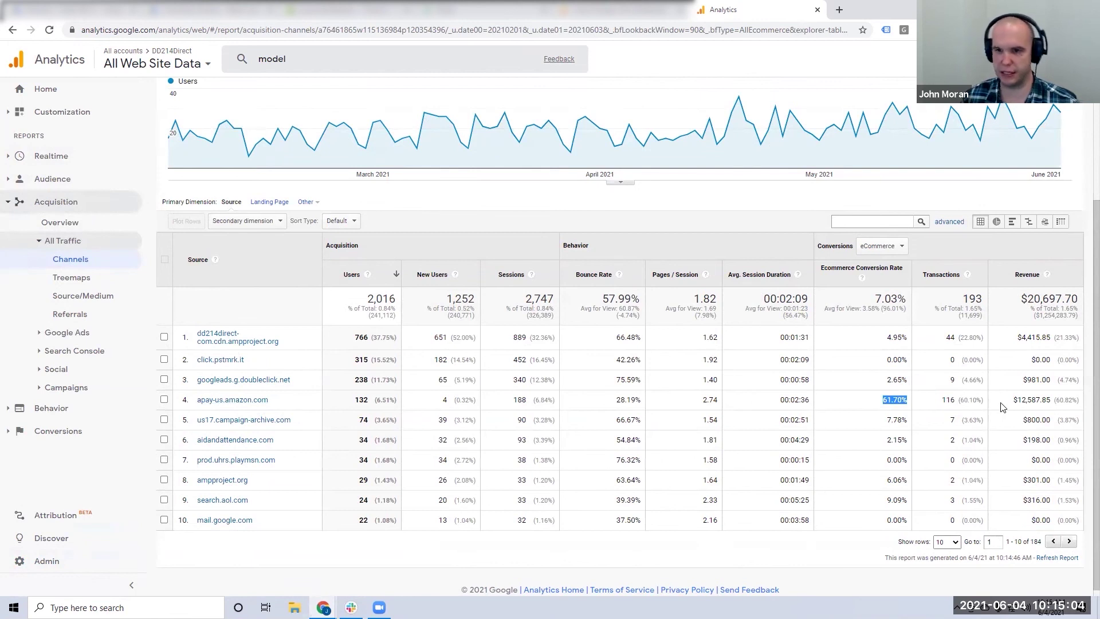
left_click_drag(1012, 400, 1053, 404)
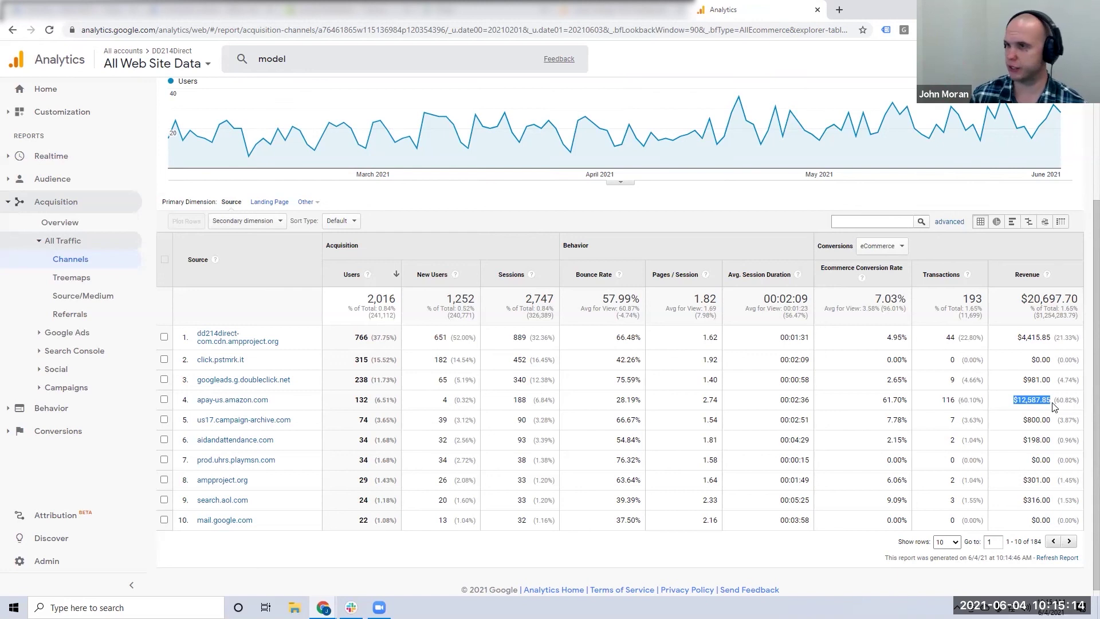
left_click(1052, 406)
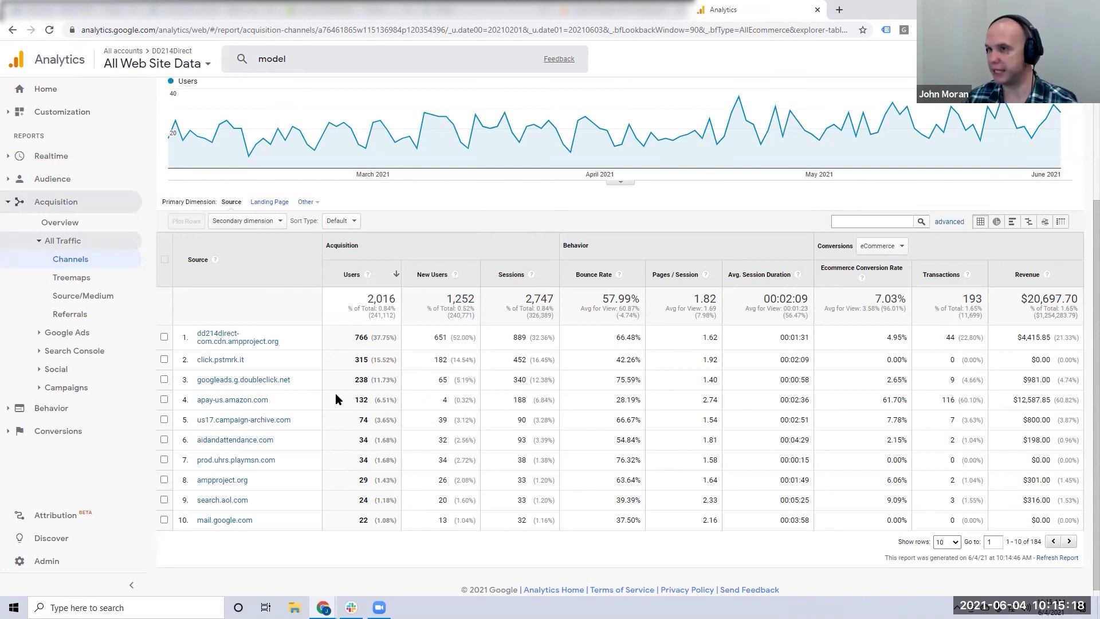
left_click_drag(277, 401, 196, 404)
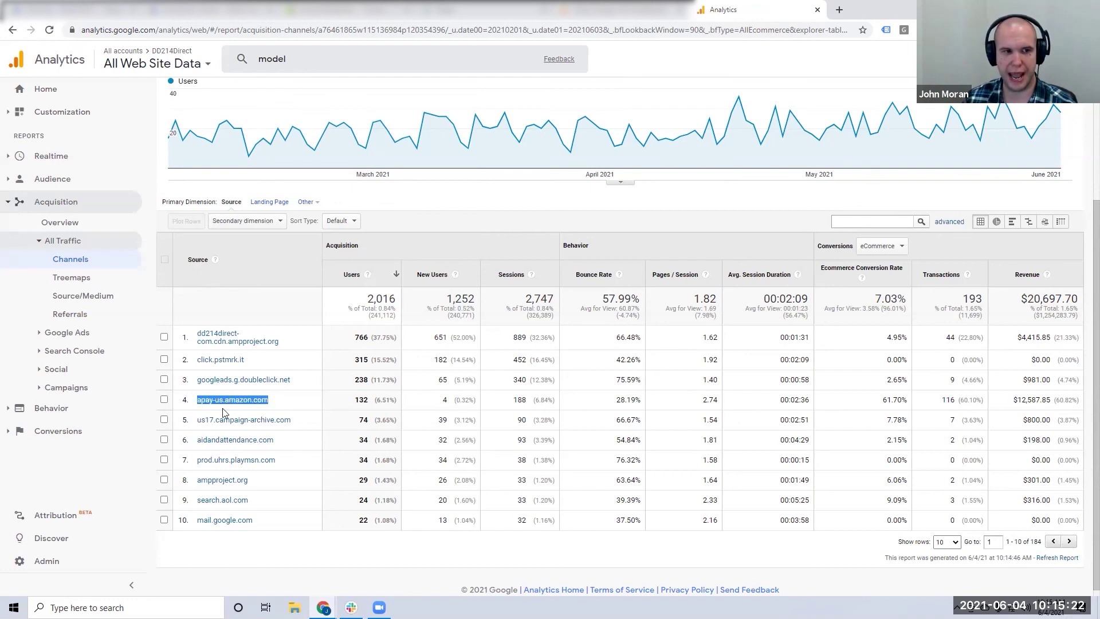
left_click(352, 405)
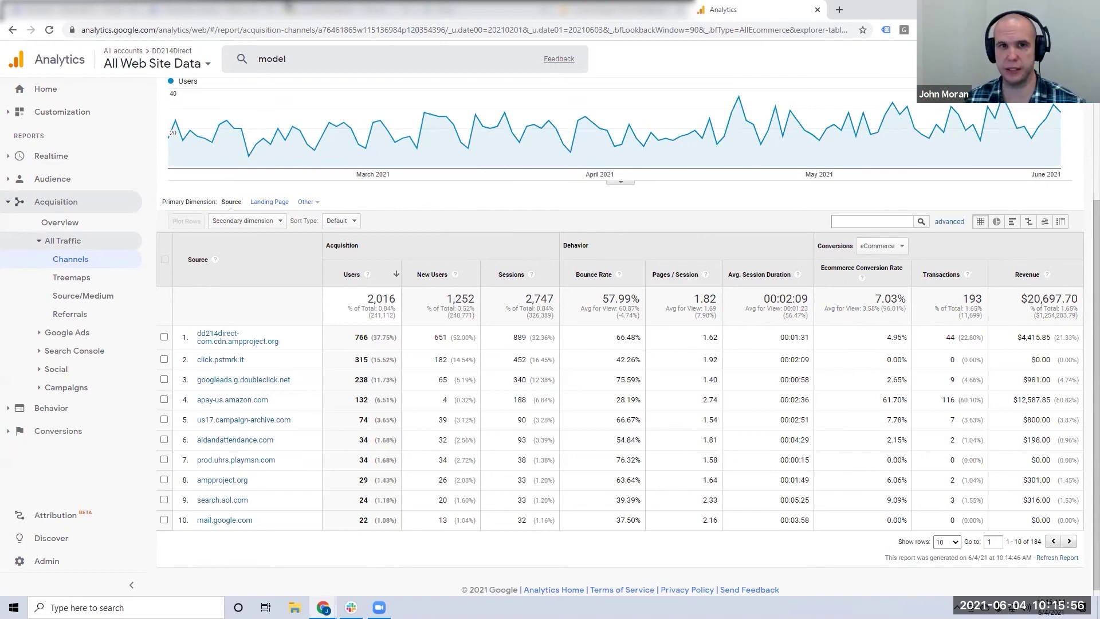
Switch to the Lucky Orange sites page and clear the password manager prompt covering it.
left_click(633, 16)
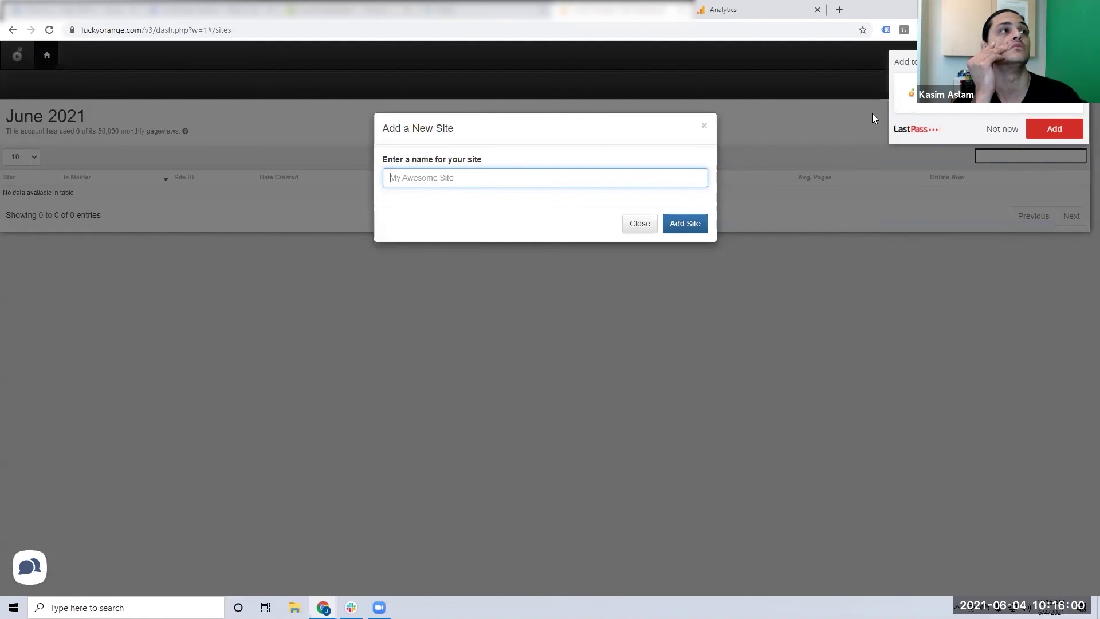
left_click(1039, 140)
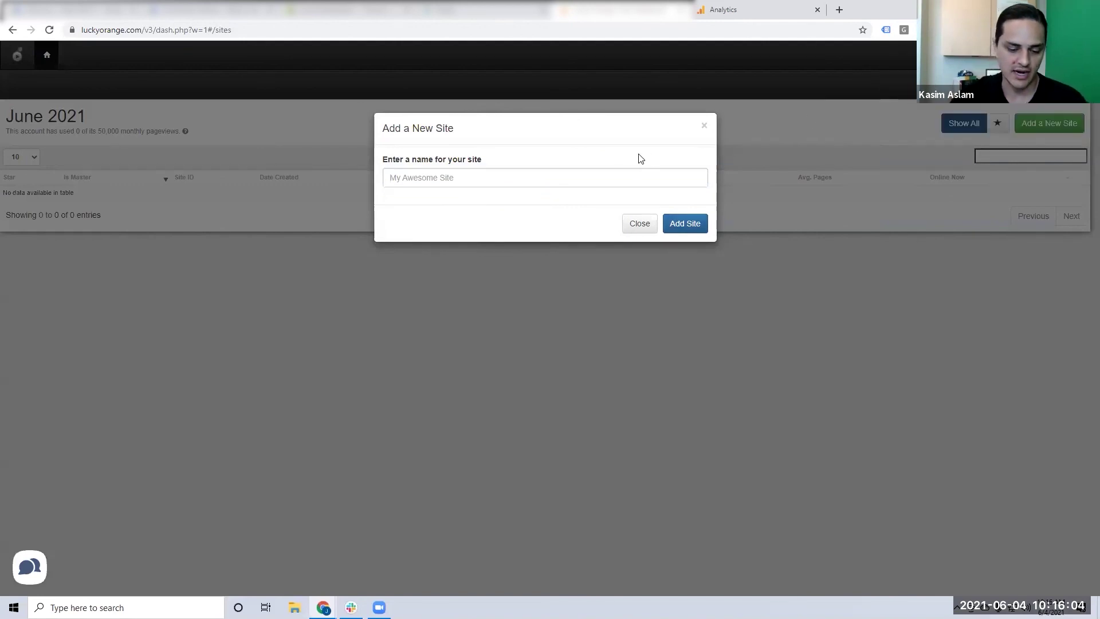
left_click(614, 179)
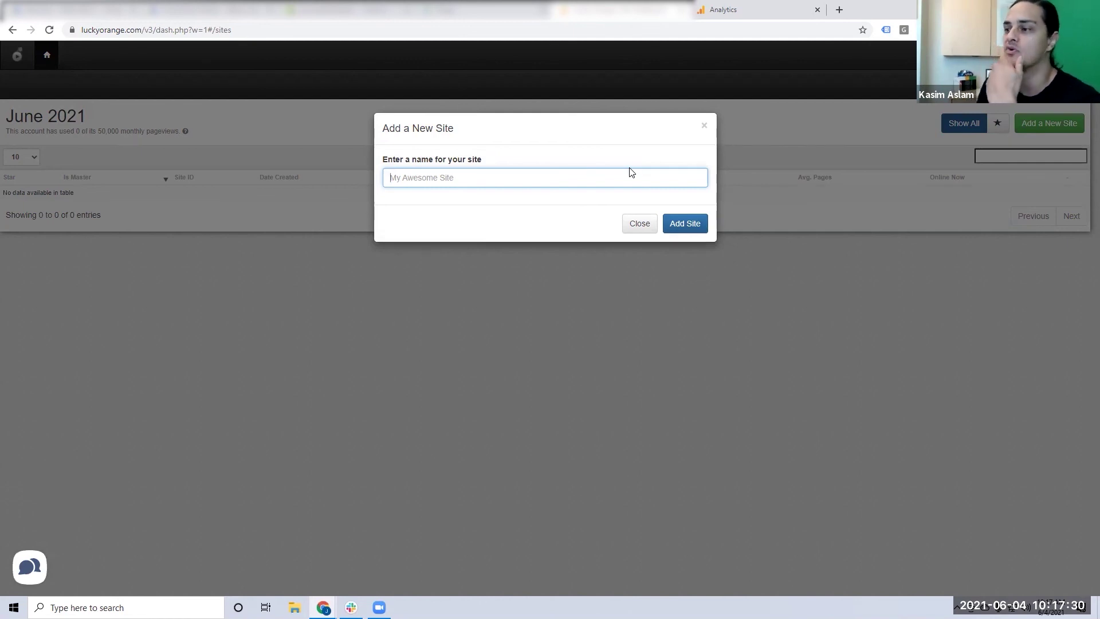
Open the Northbeam dashboard in a new browser tab and log in with the prefilled credentials.
left_click(839, 9)
type("dashbo")
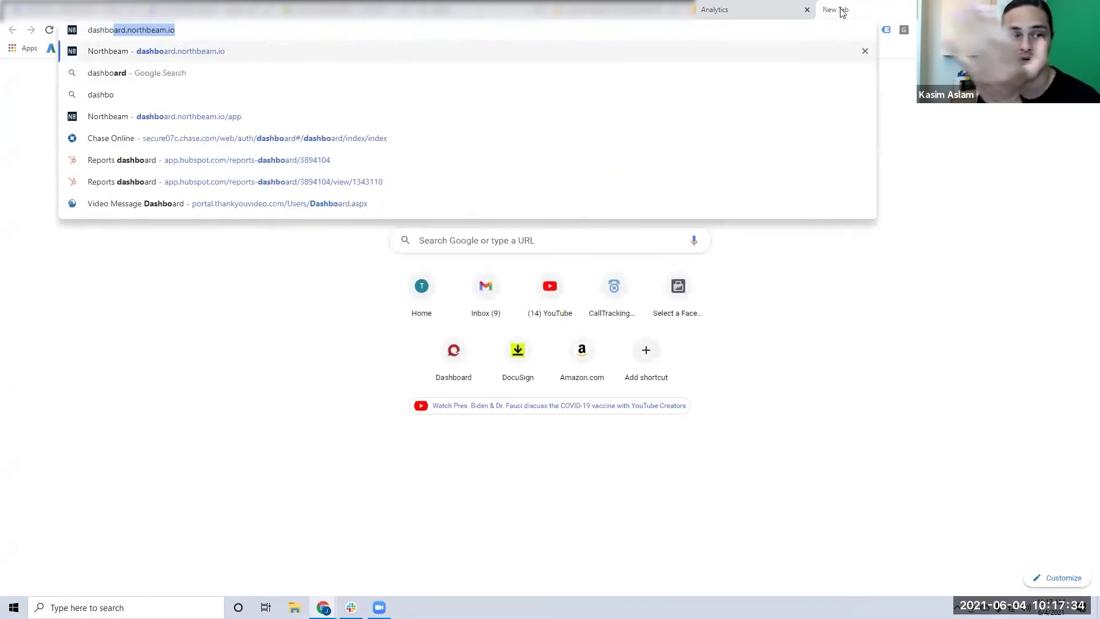
key("Return")
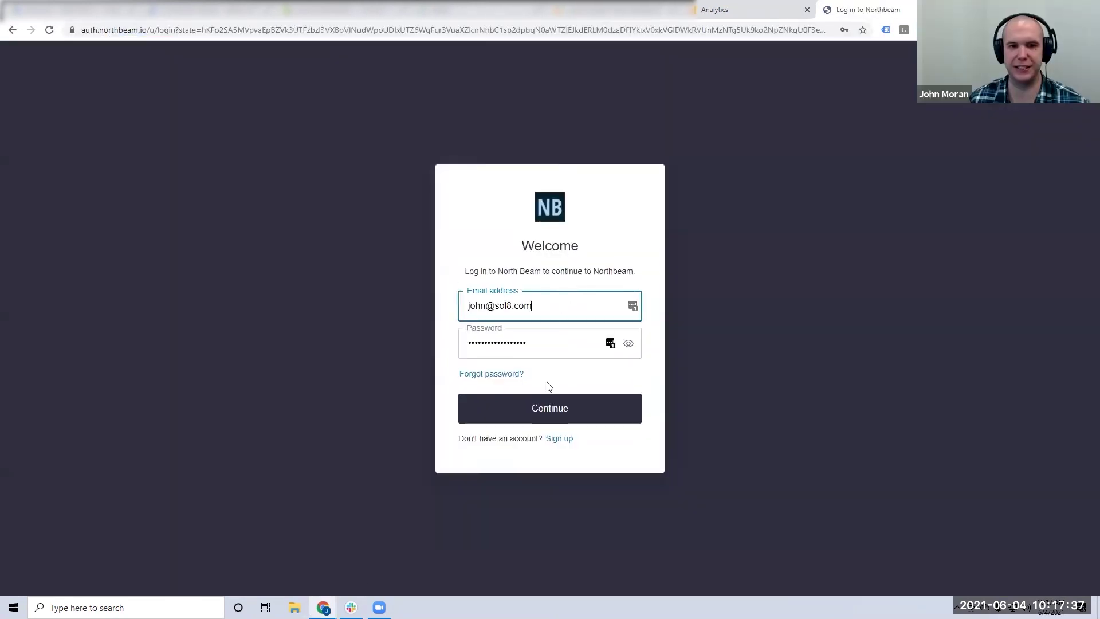
left_click(549, 402)
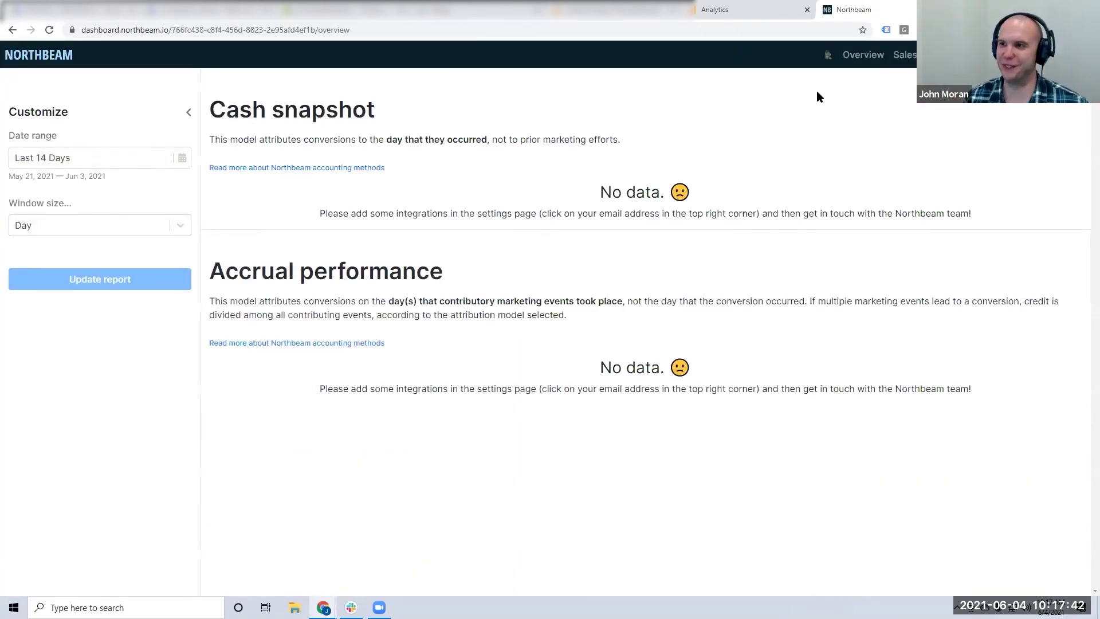
Switch Northbeam to another client account and open its Customer Paths report.
left_click(828, 55)
left_click(793, 155)
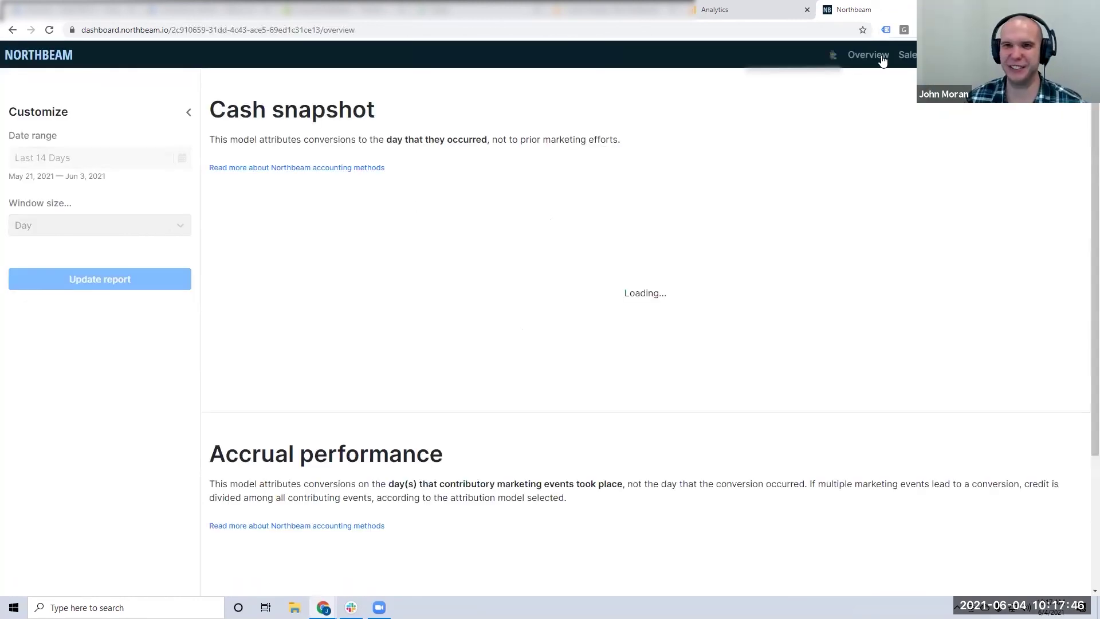
left_click(951, 55)
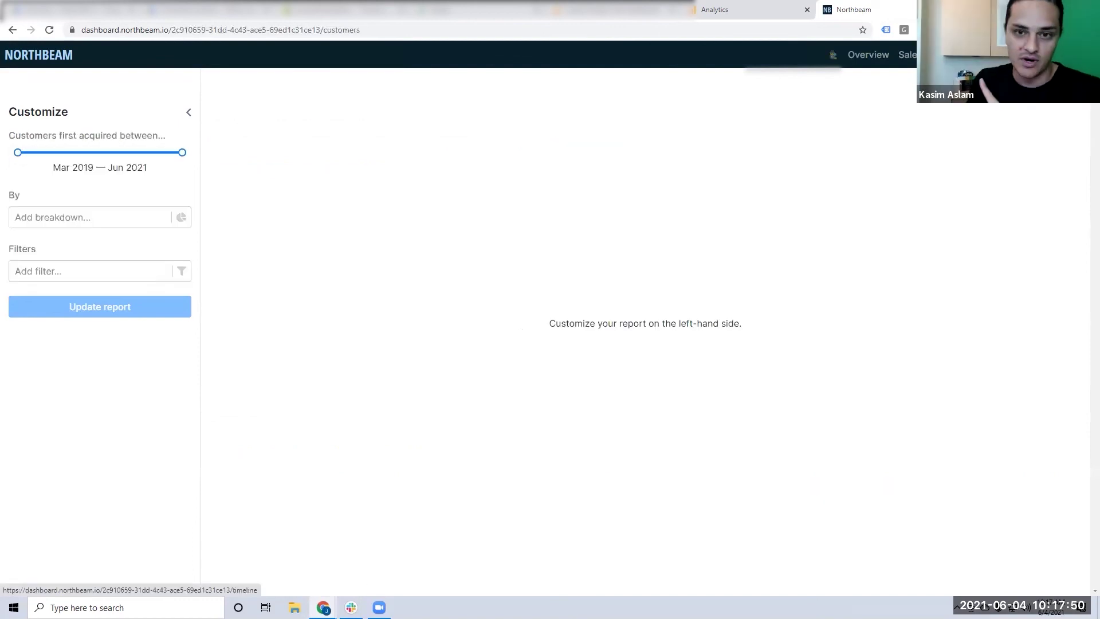
left_click(1008, 55)
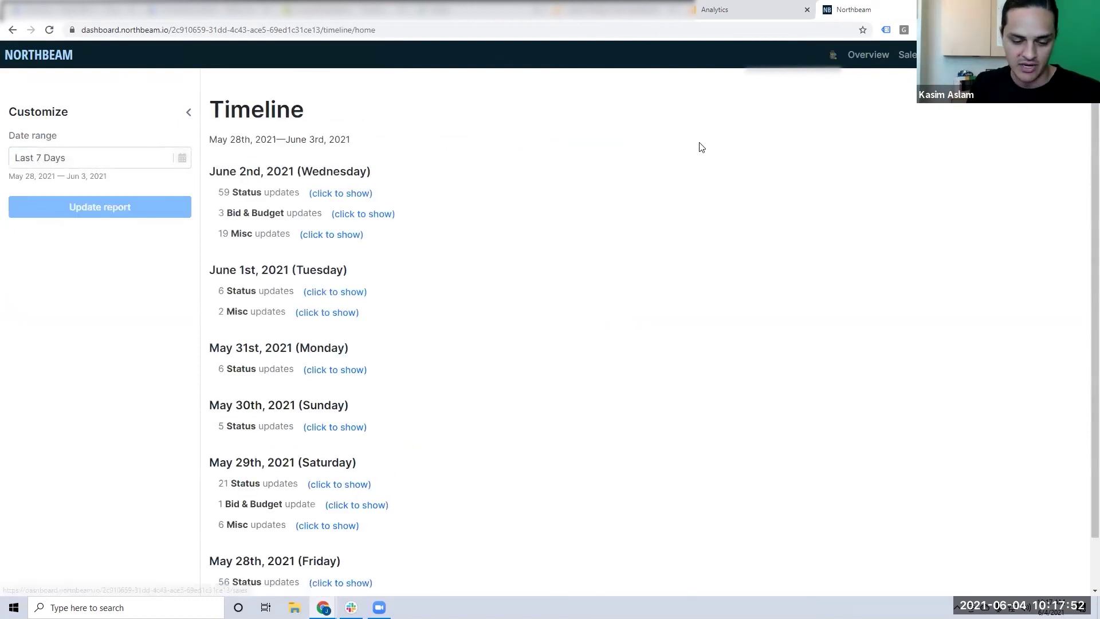
left_click(1074, 55)
left_click(954, 118)
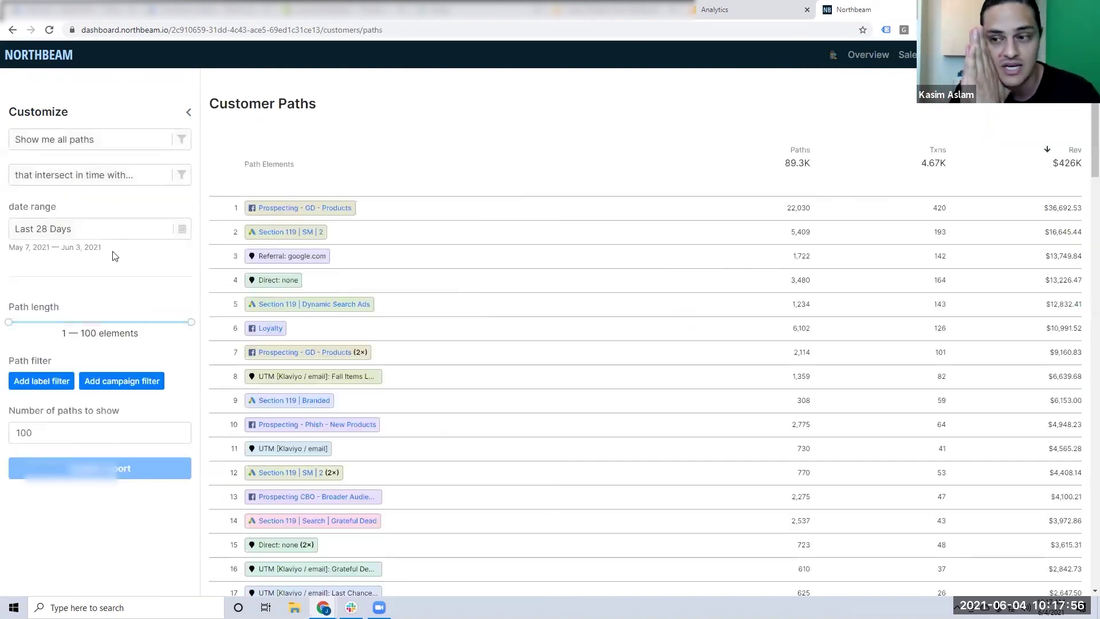
Examine the lower-revenue customer paths for multi-touch sequences combining Facebook, Google Ads, email, referral and direct visits.
scroll(590, 294, "down", 9)
scroll(591, 293, "down", 20)
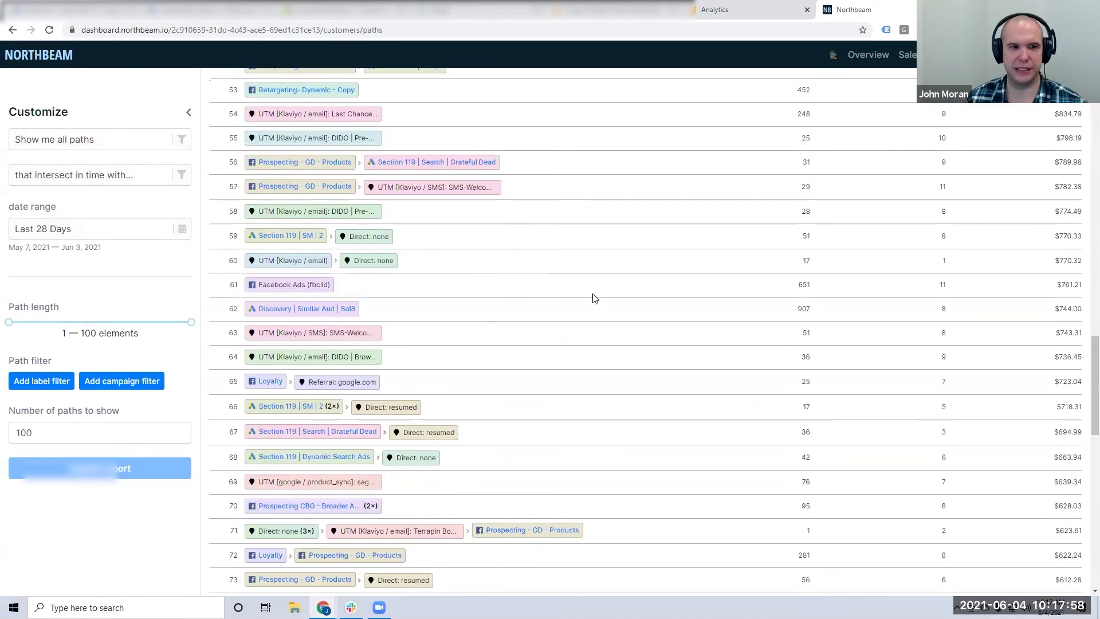
scroll(618, 360, "down", 1)
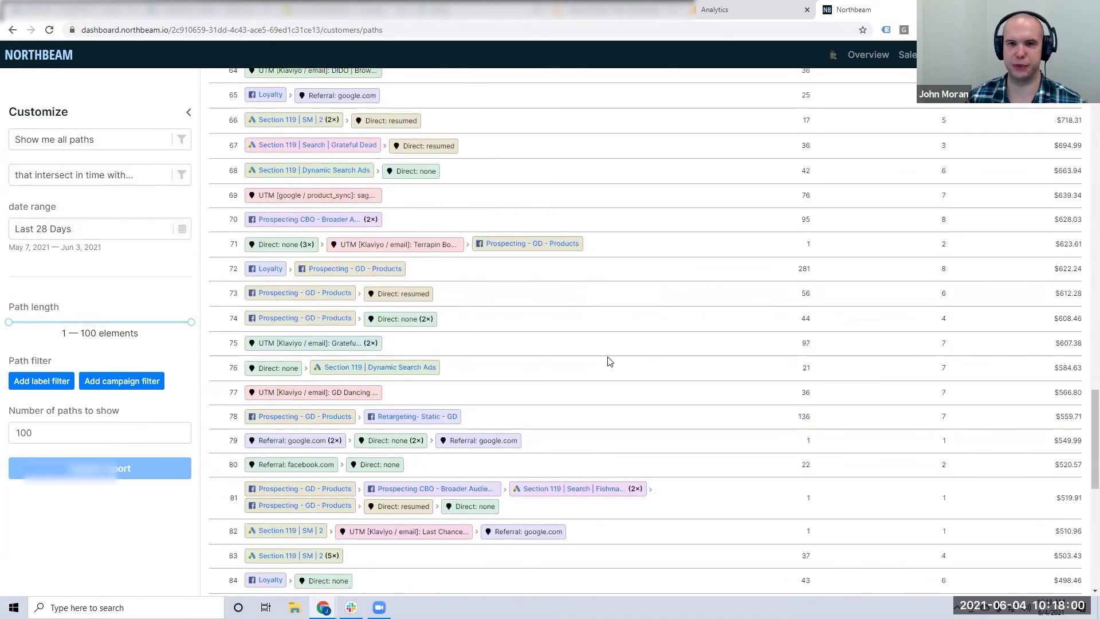
scroll(372, 355, "down", 1)
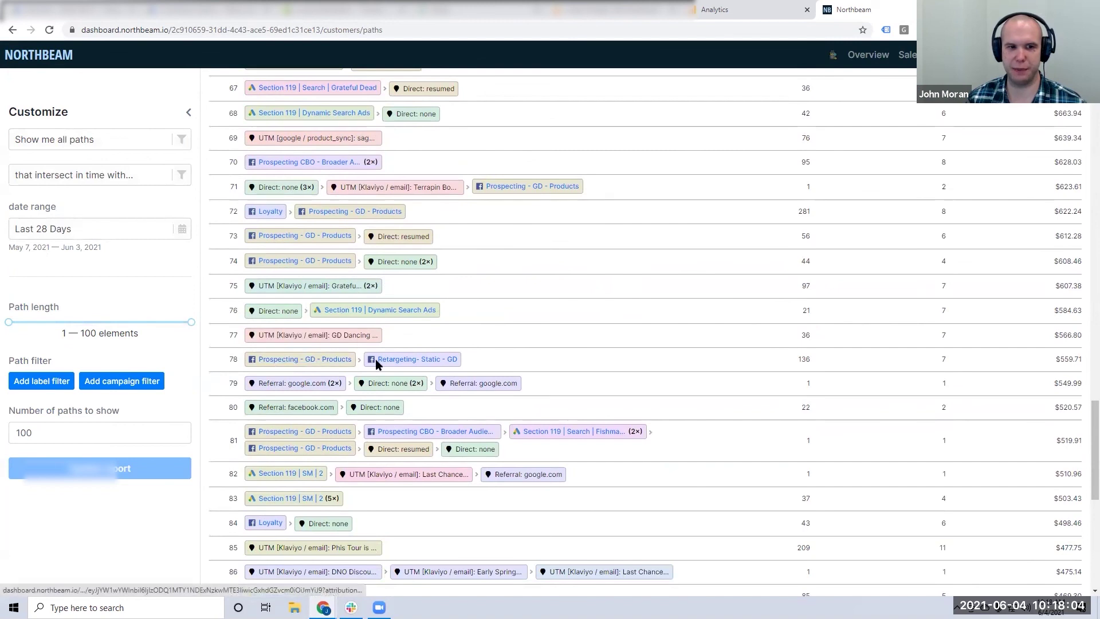
scroll(401, 361, "down", 4)
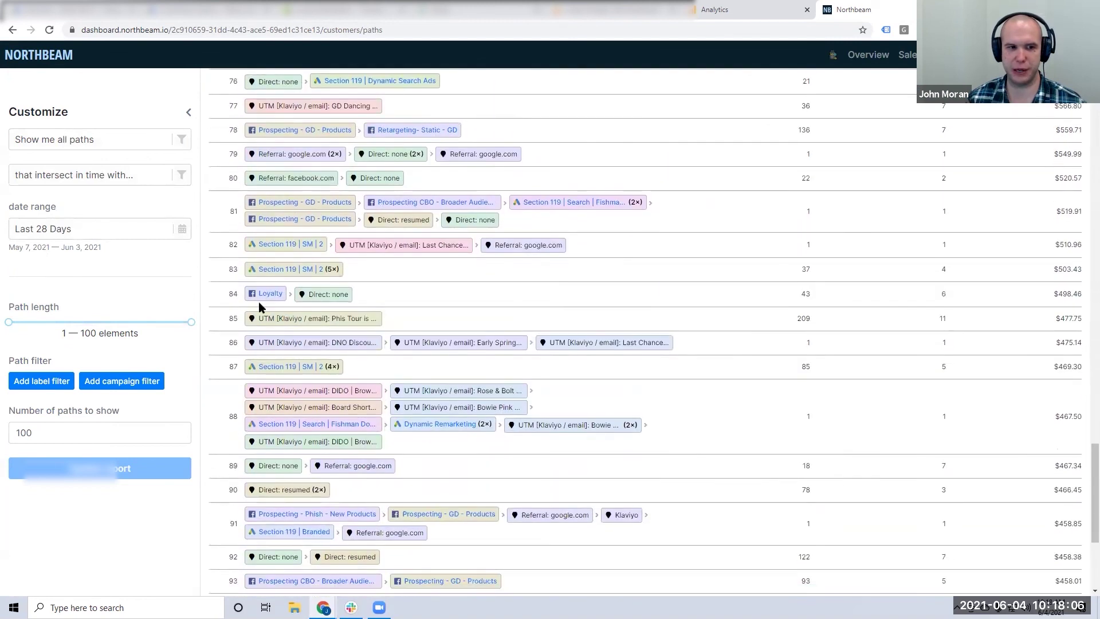
Examine the path count and revenue of the long email, search and Dynamic Remarketing path in row 88, and the remaining paths through row 100.
scroll(289, 367, "down", 1)
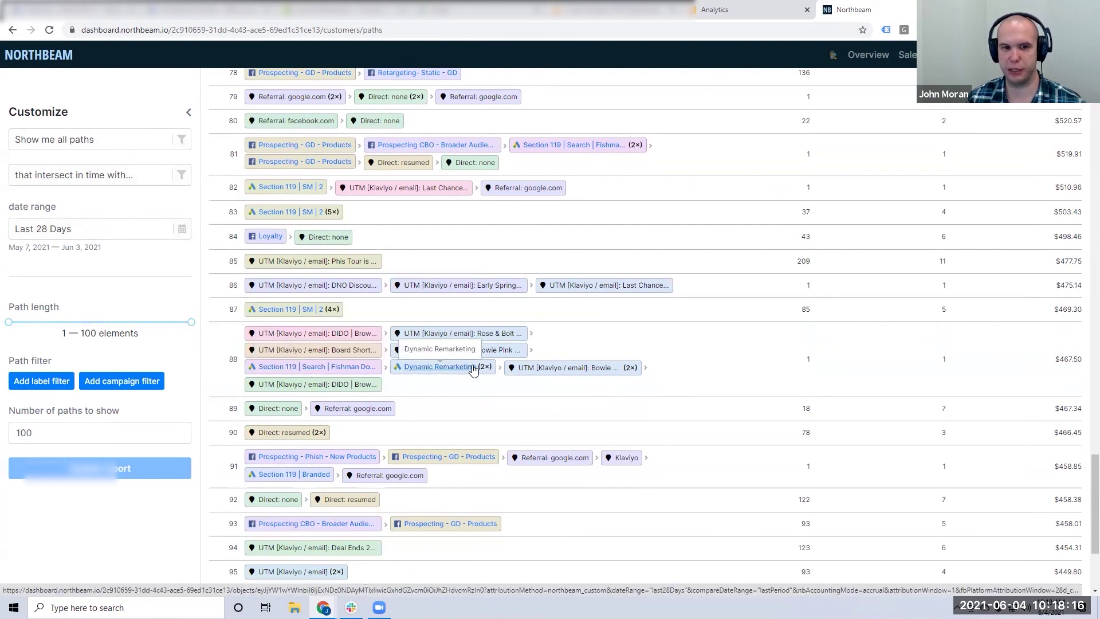
double_click(808, 360)
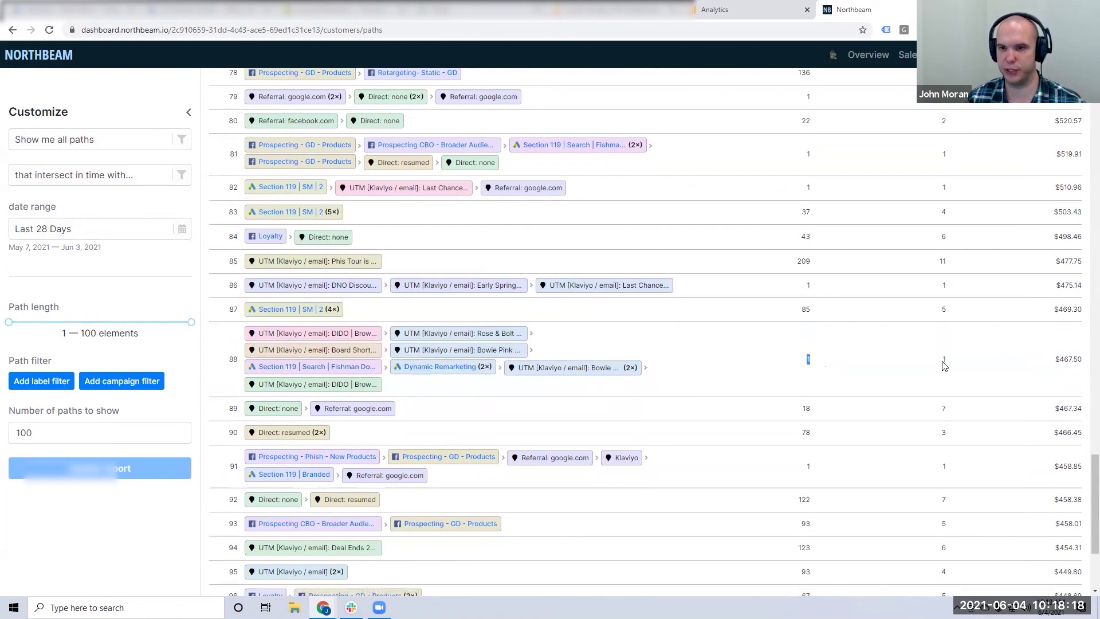
double_click(1069, 360)
scroll(917, 351, "down", 3)
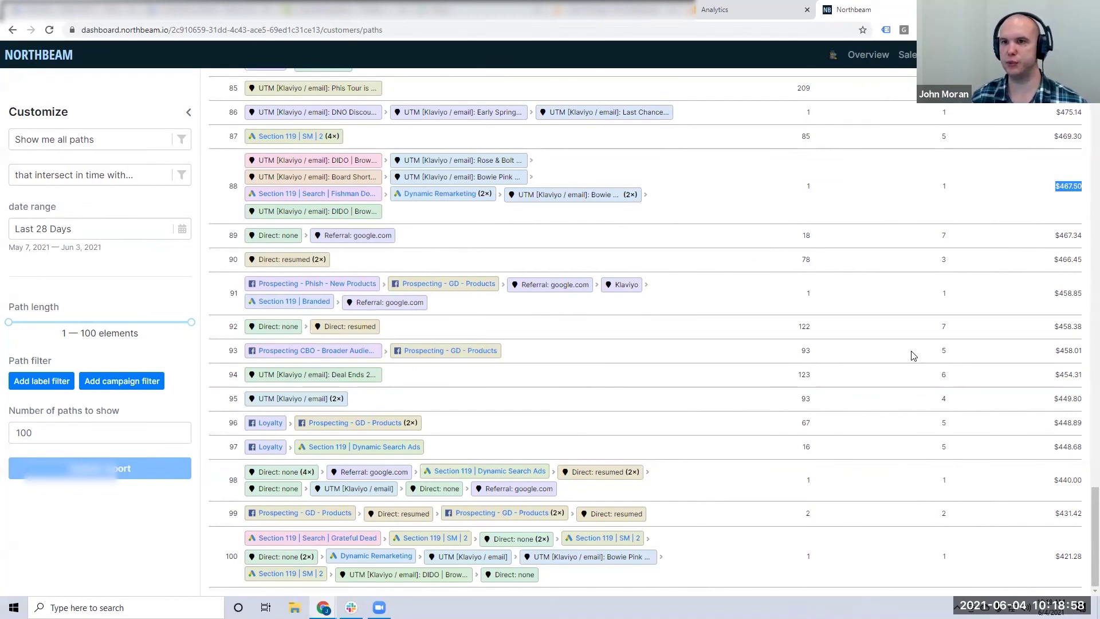
left_click(779, 266)
Open the Overview report and examine the Cash snapshot breakdown by Band, including its other grouping options and the visits and transactions columns.
scroll(779, 266, "up", 20)
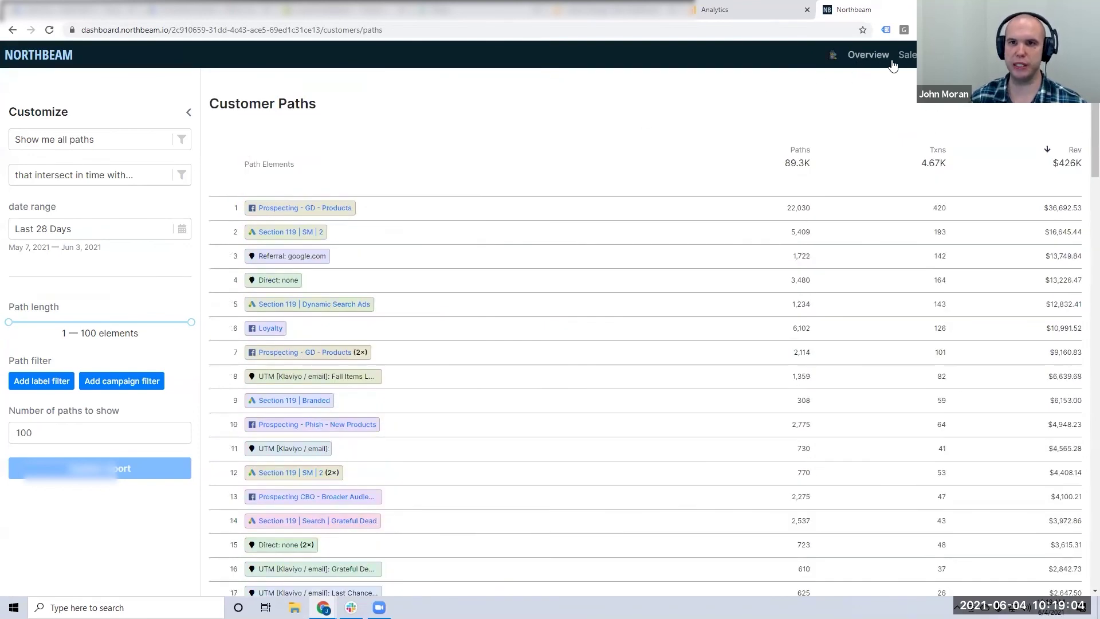
left_click(869, 56)
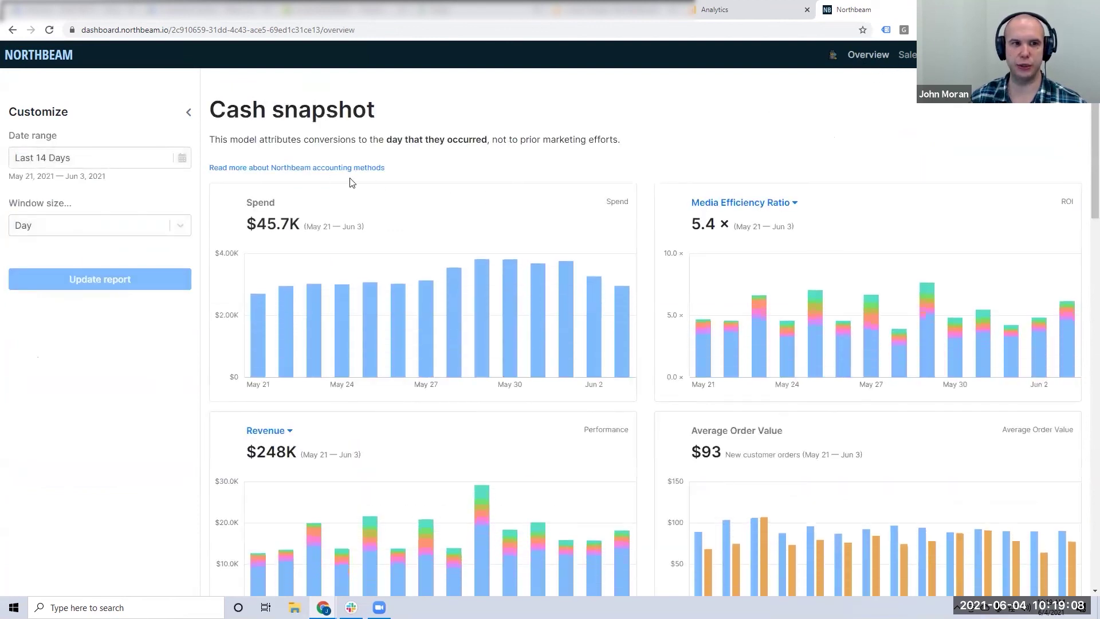
scroll(558, 308, "down", 6)
scroll(555, 308, "down", 2)
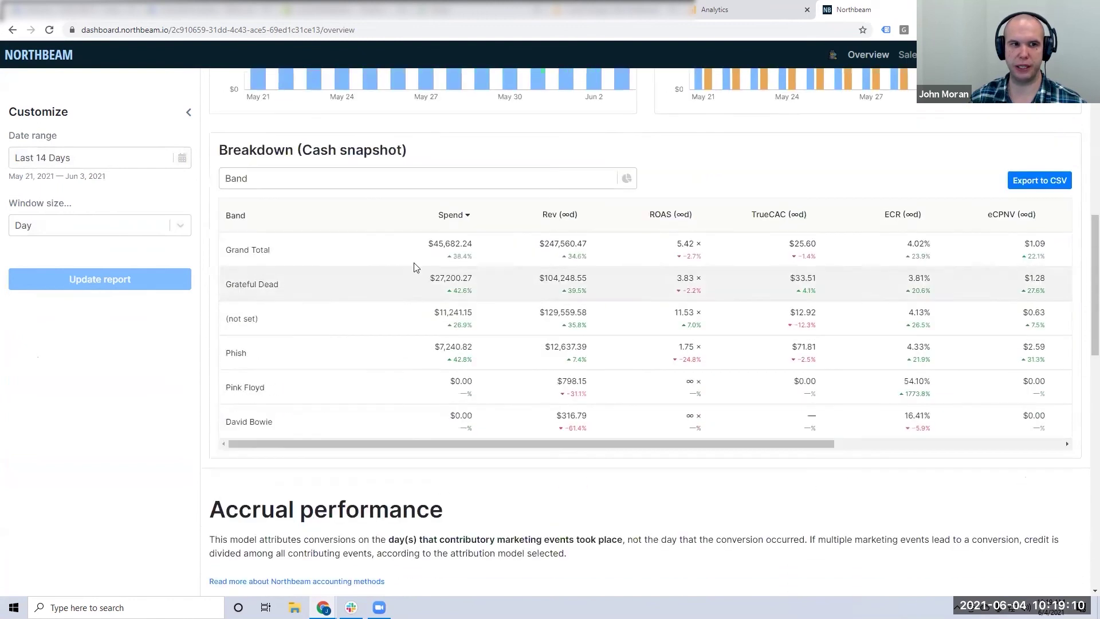
left_click(332, 184)
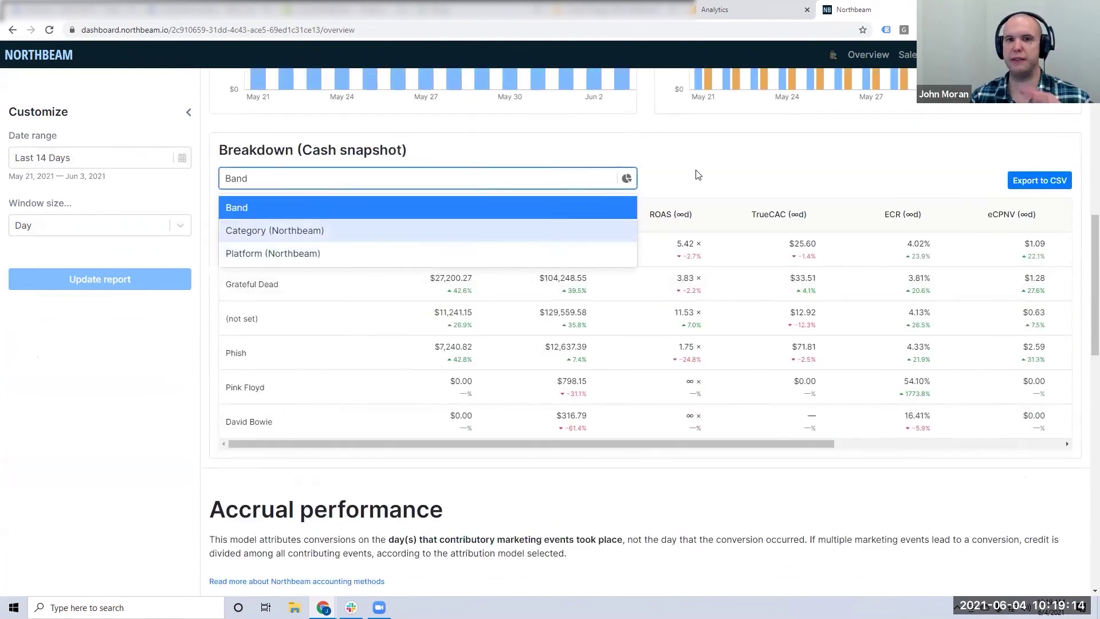
left_click(750, 153)
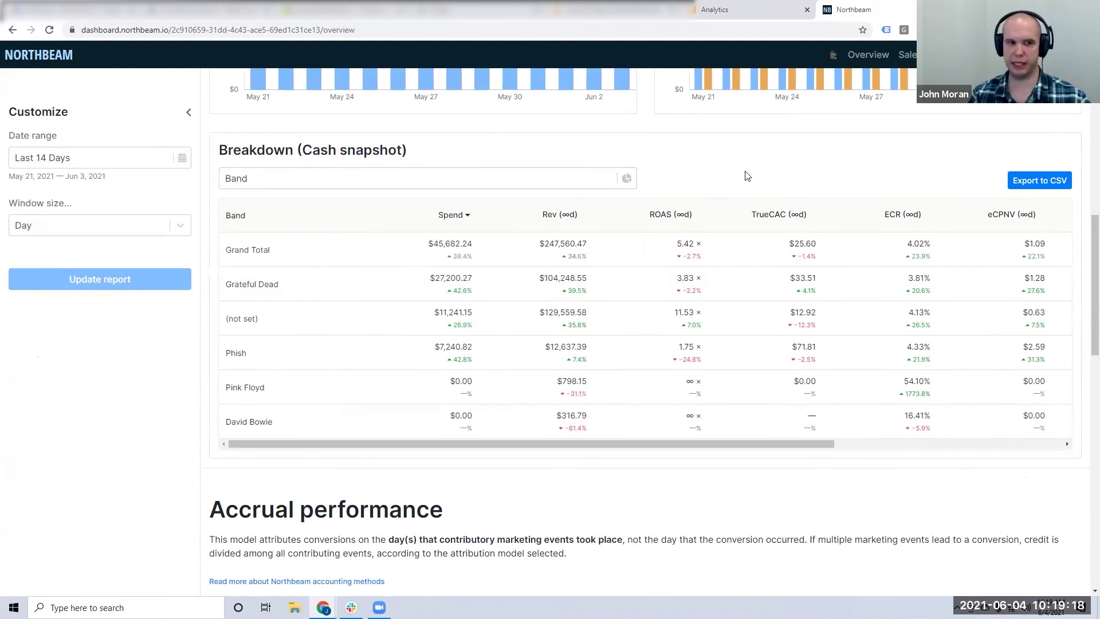
left_click_drag(723, 442, 951, 444)
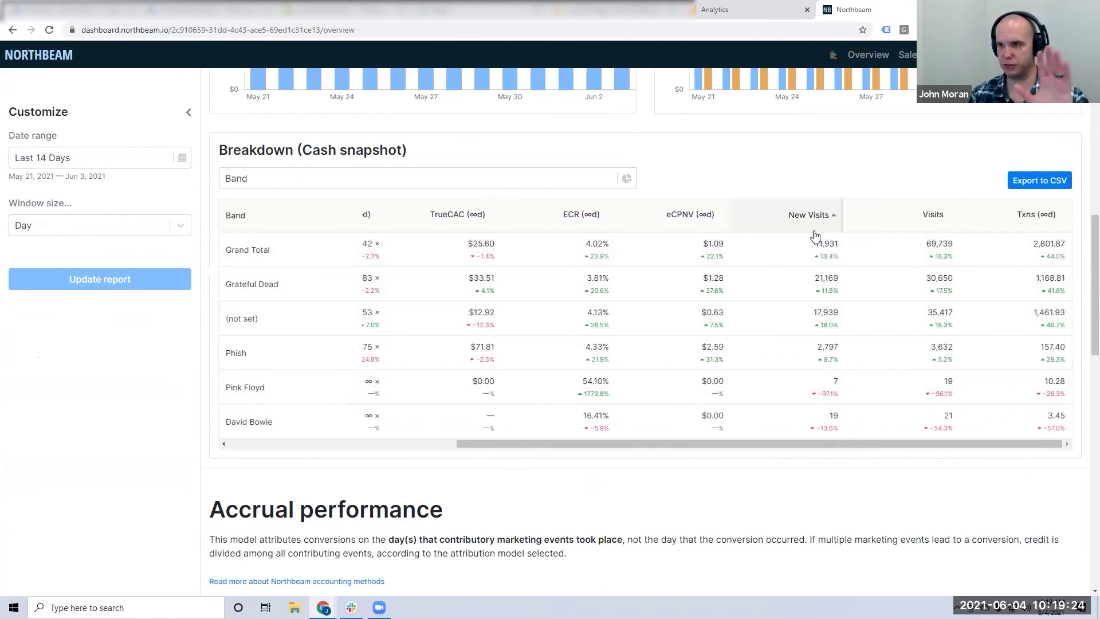
Switch back to the Lucky Orange sites page with its new-site form.
left_click(713, 11)
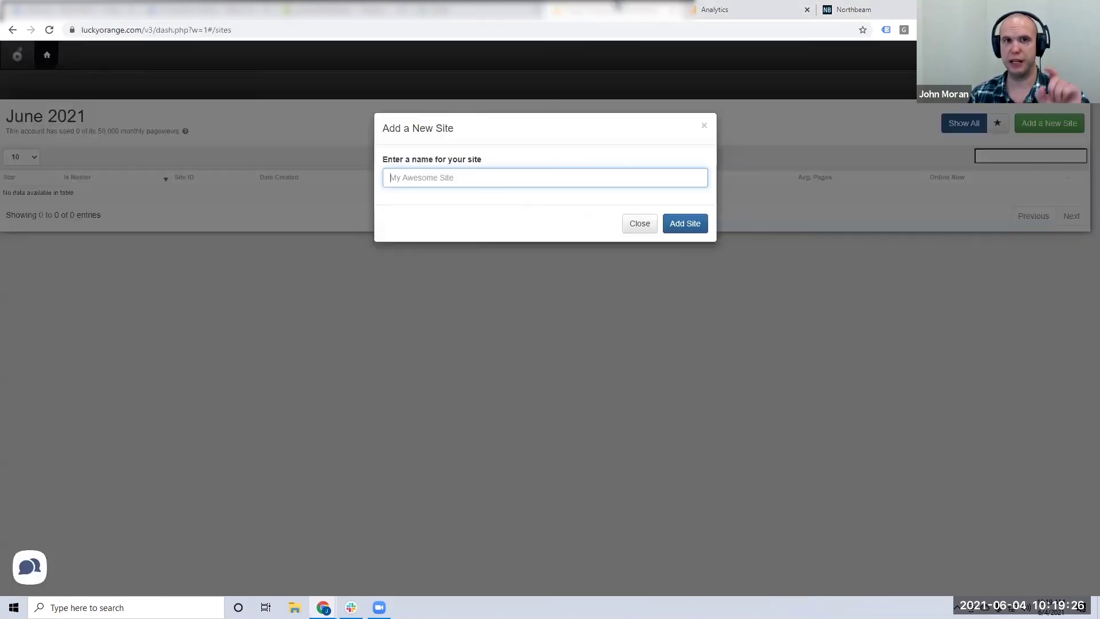